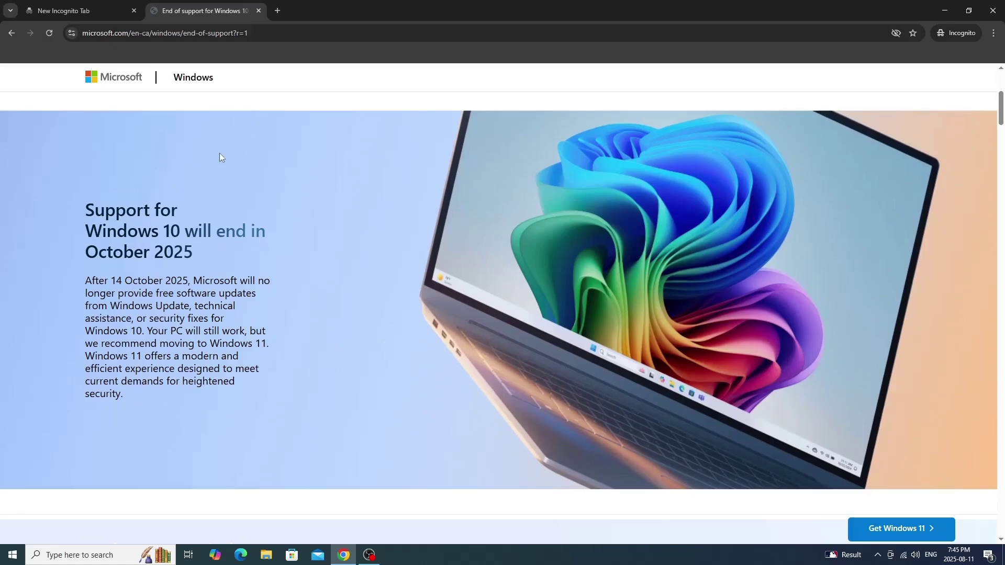
- Review Microsoft's Windows 10 end-of-support page with the new incognito tab open beside it
mouse_move(66, 15)
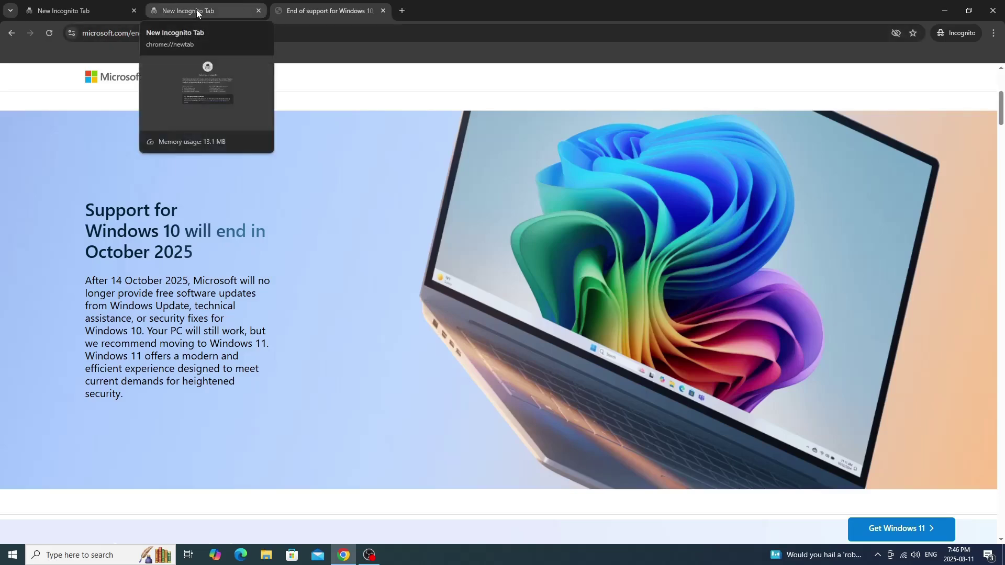
- In the blank incognito tab, search for 'bazzite' and open the official bazzite.gg site
click(80, 14)
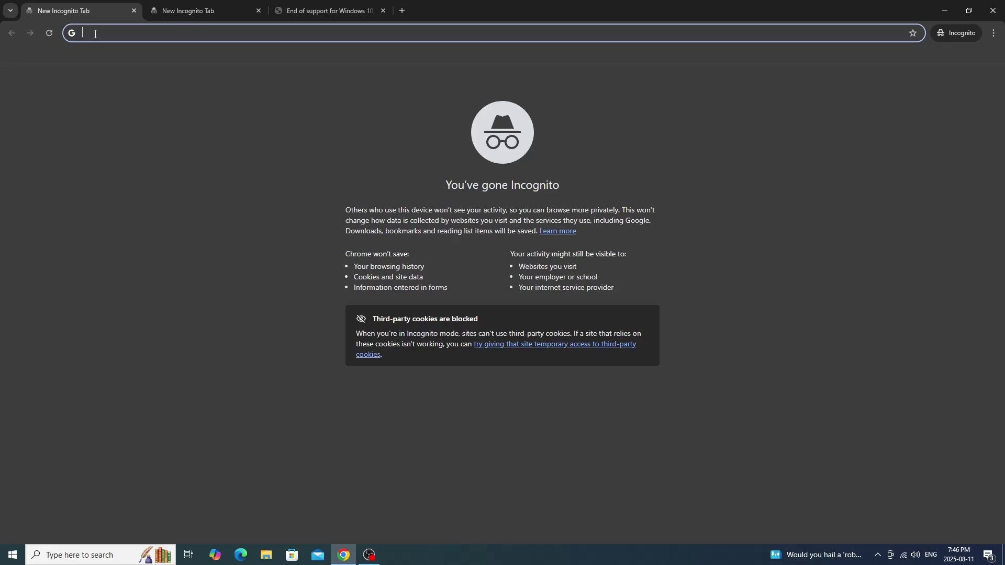
text(bsa)
key(BackSpace)
key(BackSpace)
key(BackSpace)
key(Escape)
text(bazz)
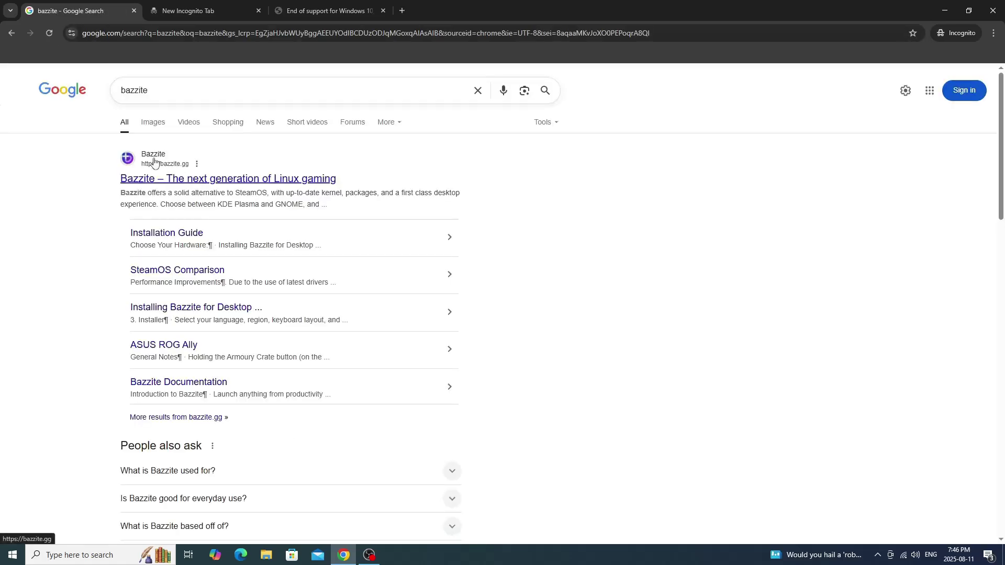
click(183, 180)
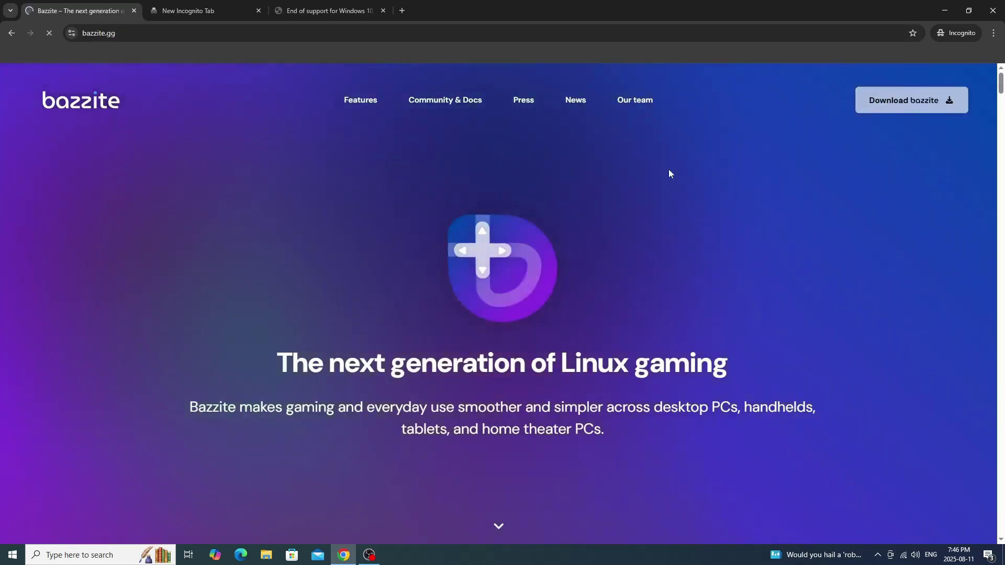
- Jump to the Download bazzite section and expand the hardware type list
click(919, 103)
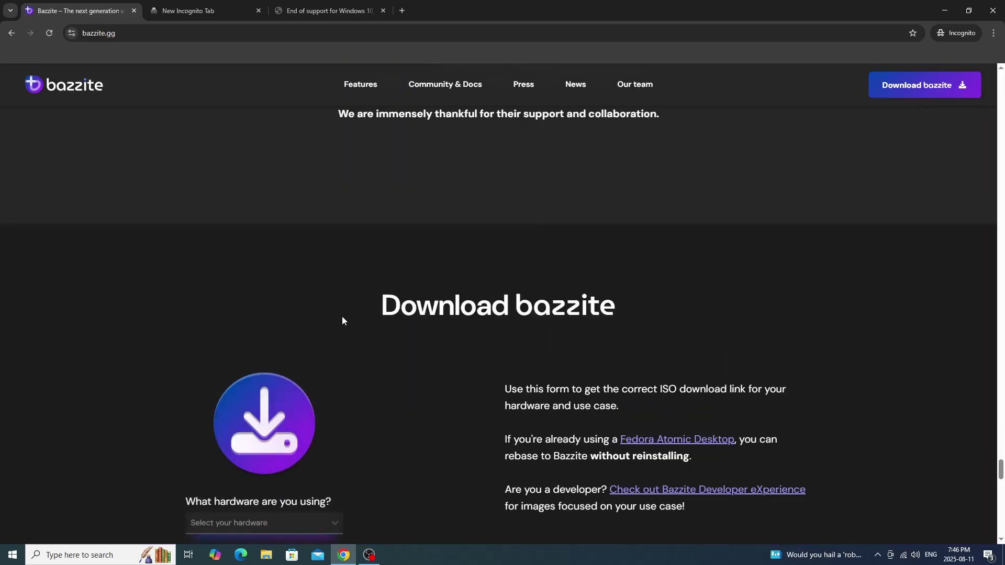
scroll(343, 315, down, 3)
scroll(346, 316, down, 1)
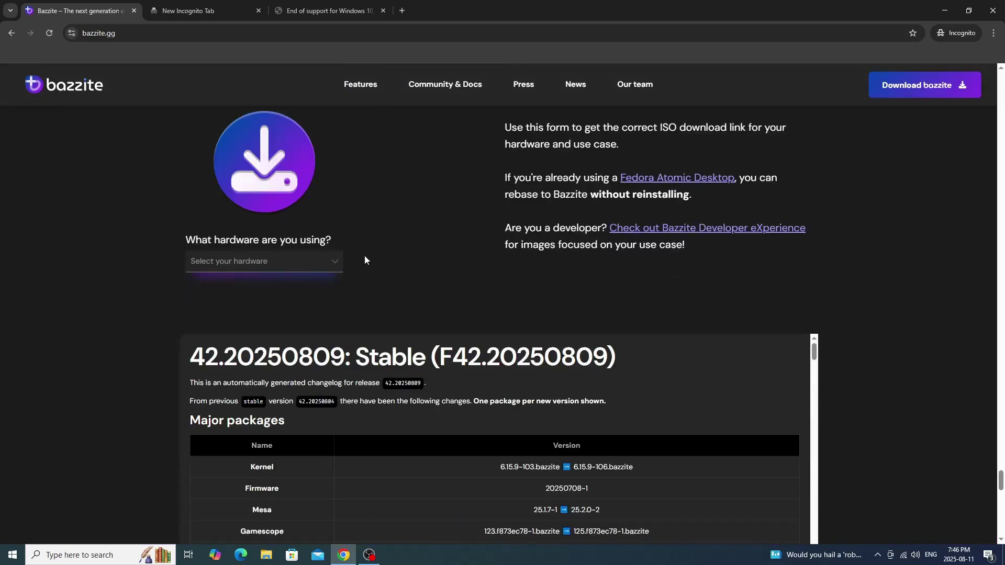
click(335, 261)
- Select Desktop as the hardware type, then bring up the taskbar menu for Task Manager
scroll(372, 293, down, 1)
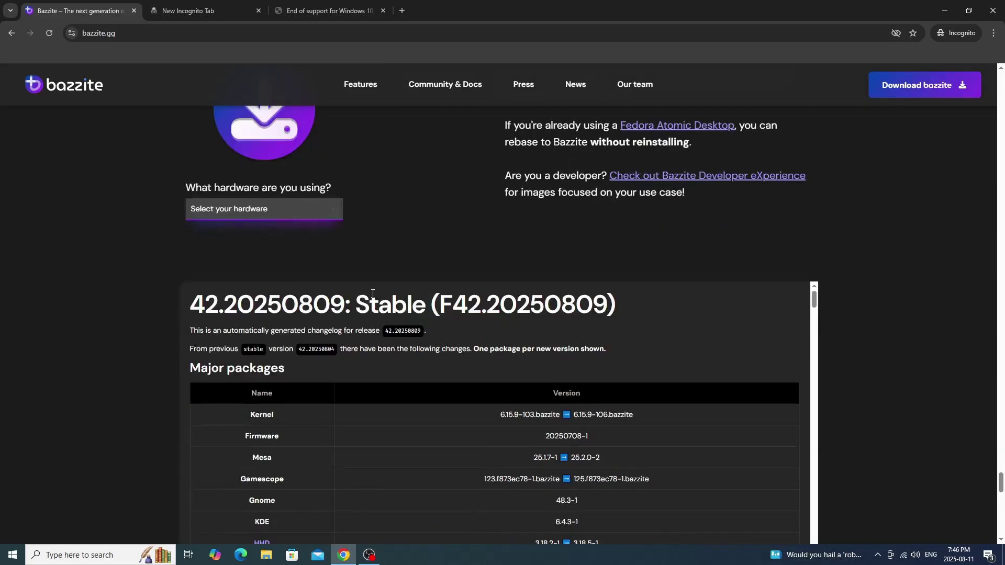
click(335, 210)
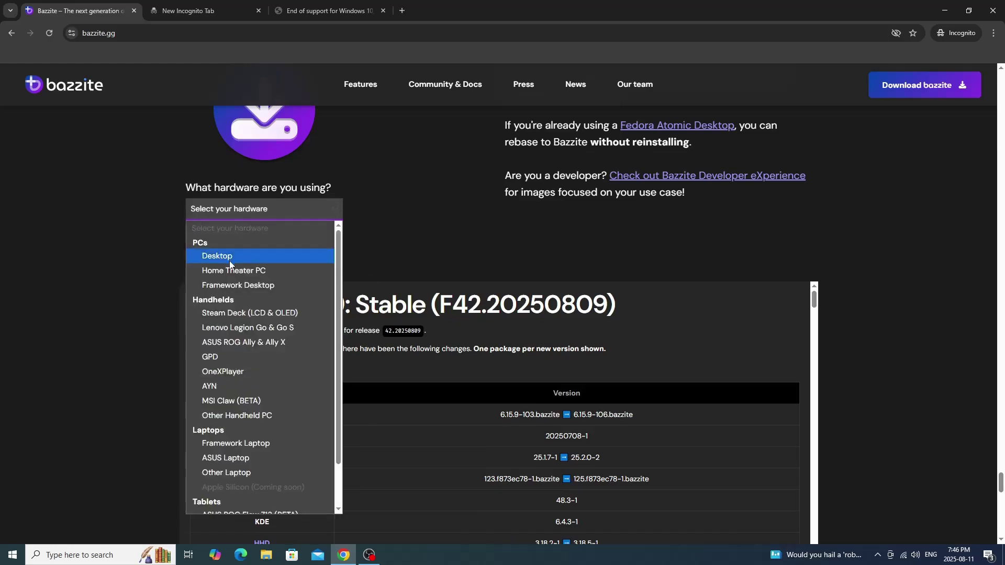
scroll(256, 353, down, 1)
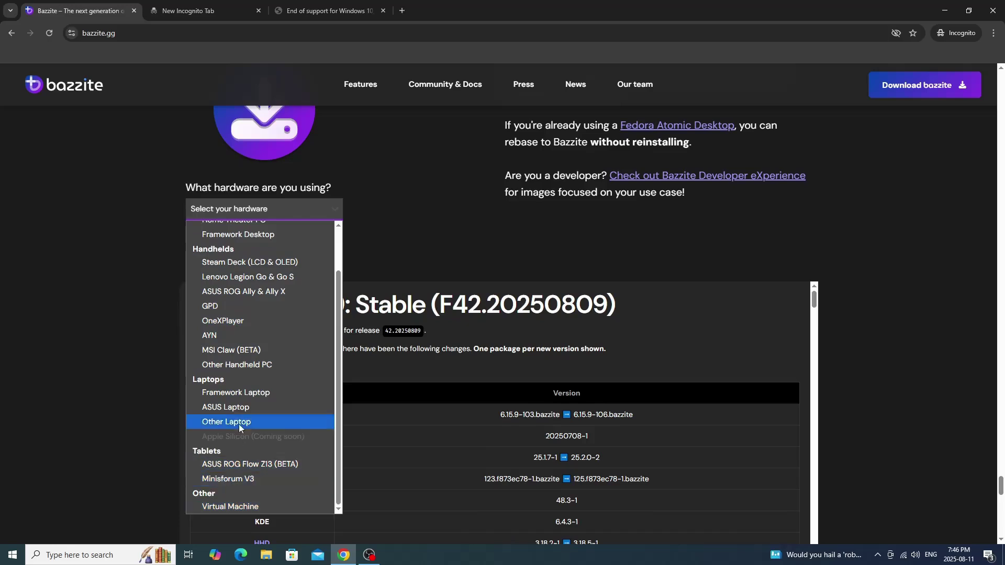
scroll(248, 365, up, 2)
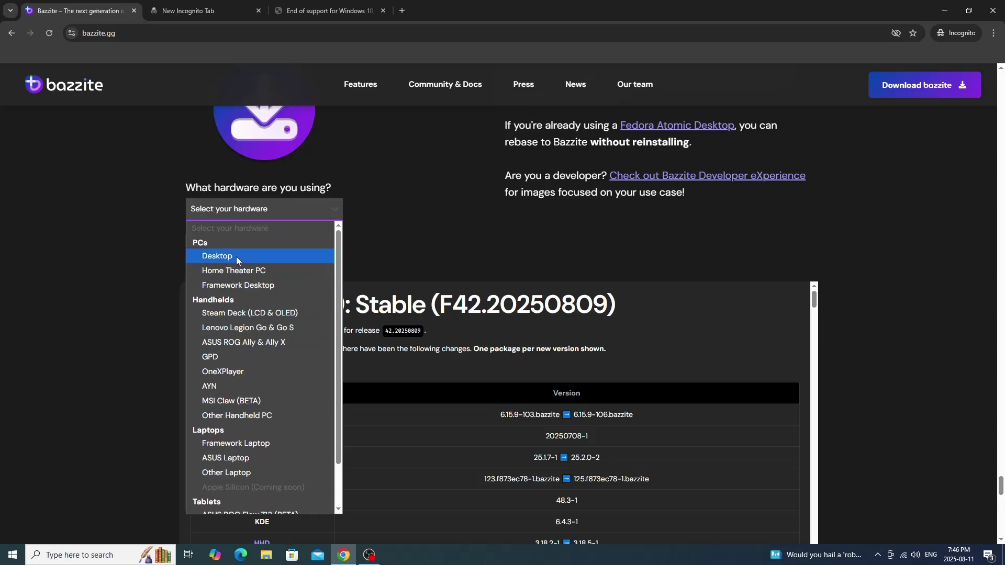
click(233, 256)
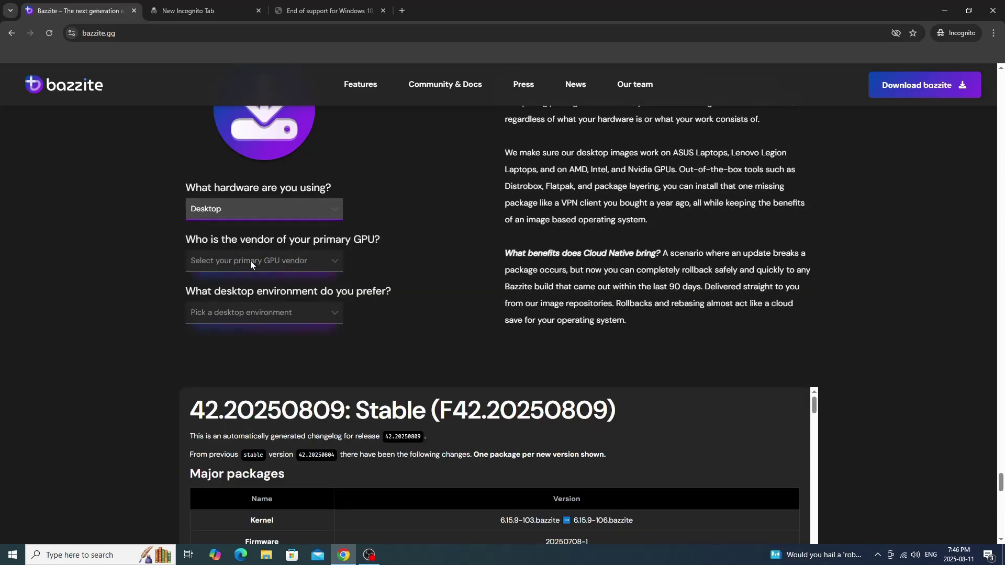
click(335, 260)
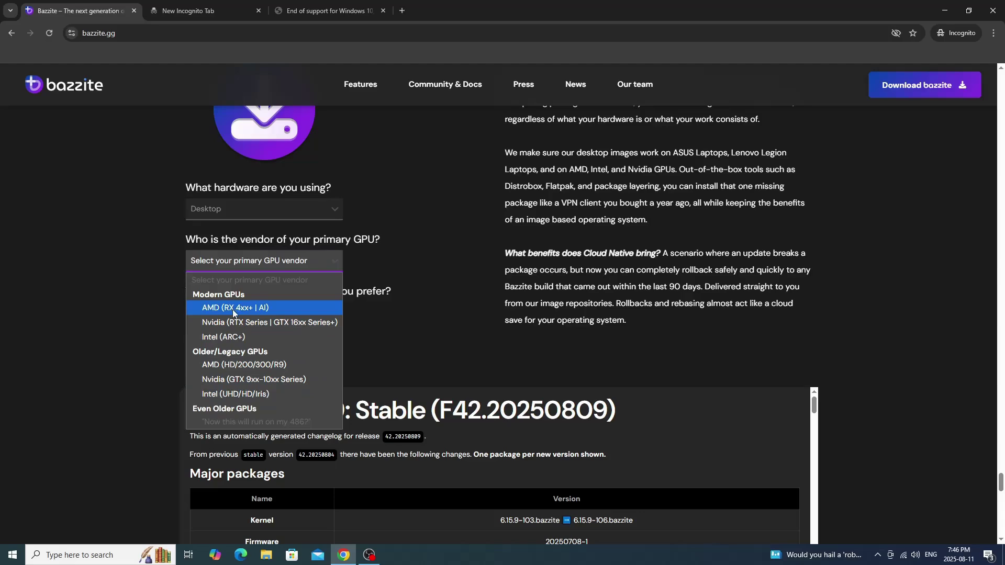
right_click(511, 558)
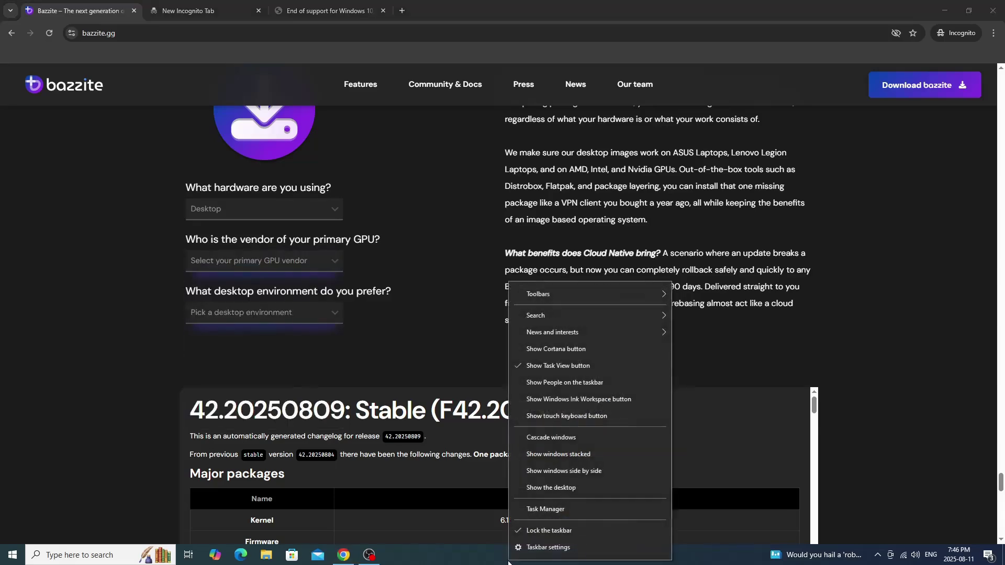
- In Task Manager's Performance view, identify the Intel Core i7-4770 CPU and Radeon RX550/550 Series GPU
click(537, 511)
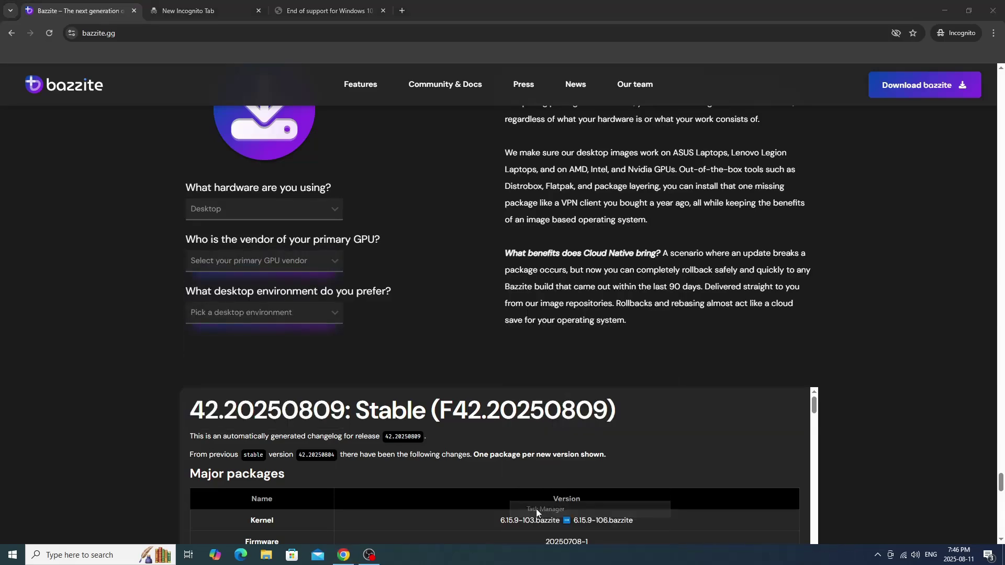
click(388, 119)
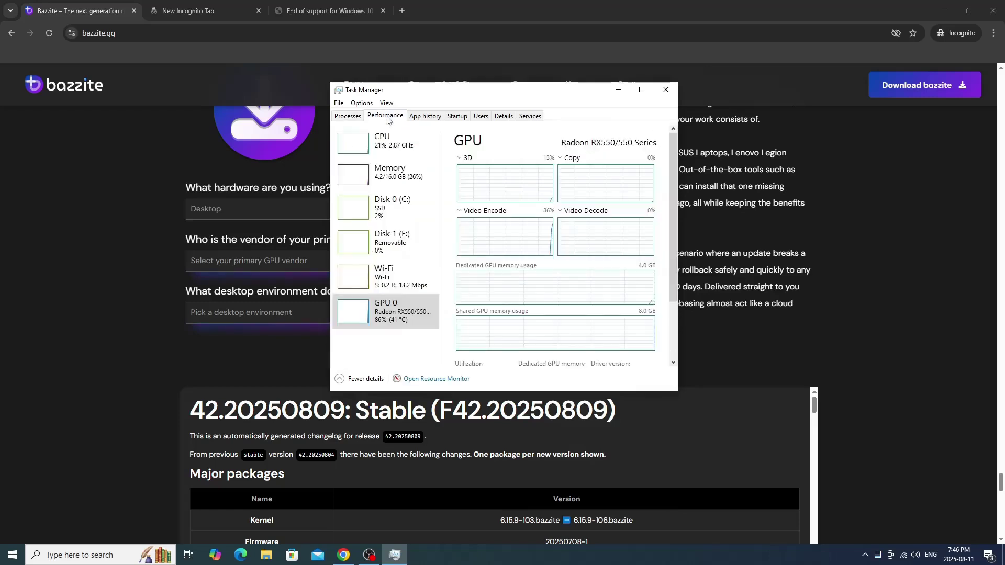
click(401, 147)
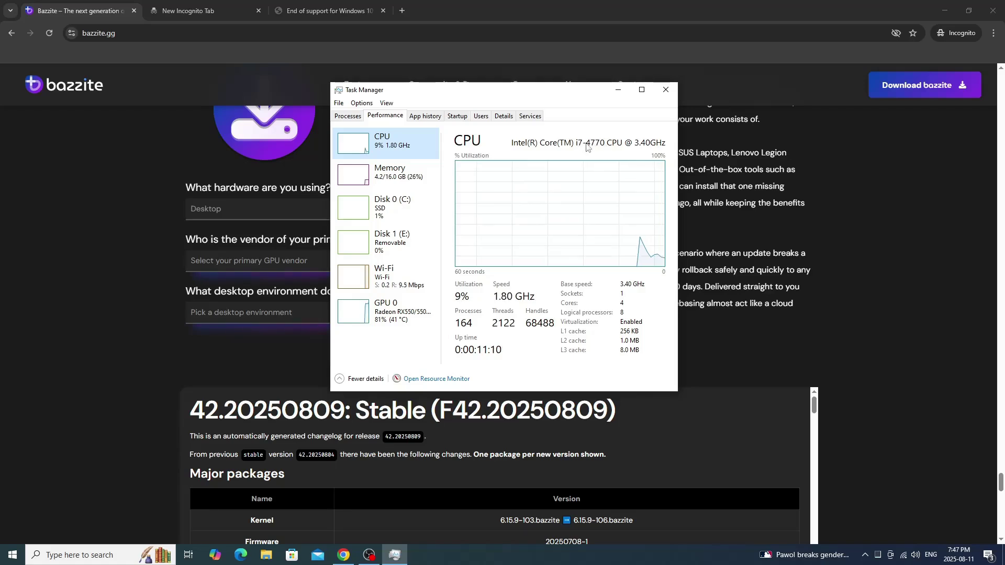
click(393, 318)
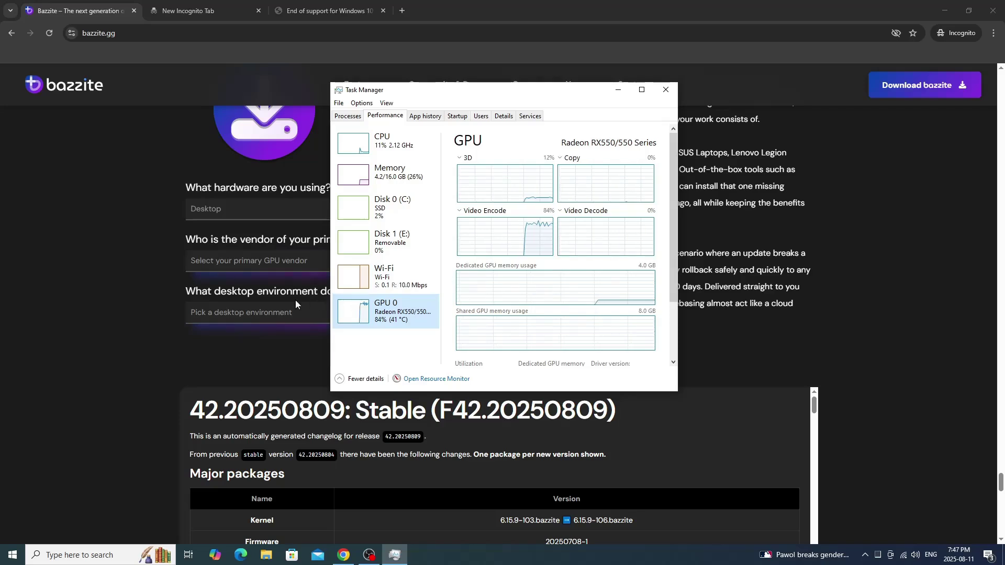
- Back in Chrome, choose AMD (RX 4xx+ | AI) as GPU vendor and KDE as desktop environment
click(325, 232)
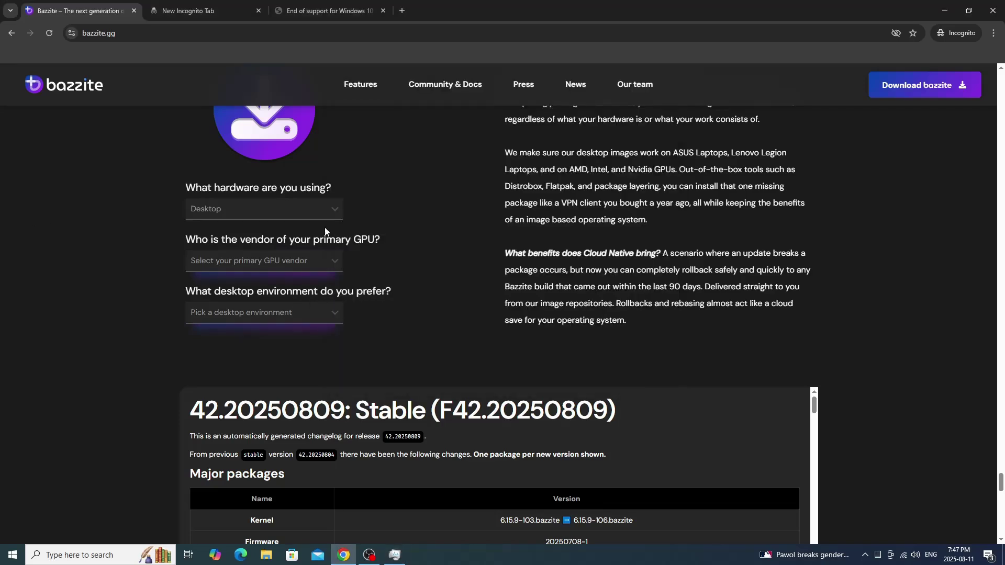
click(335, 262)
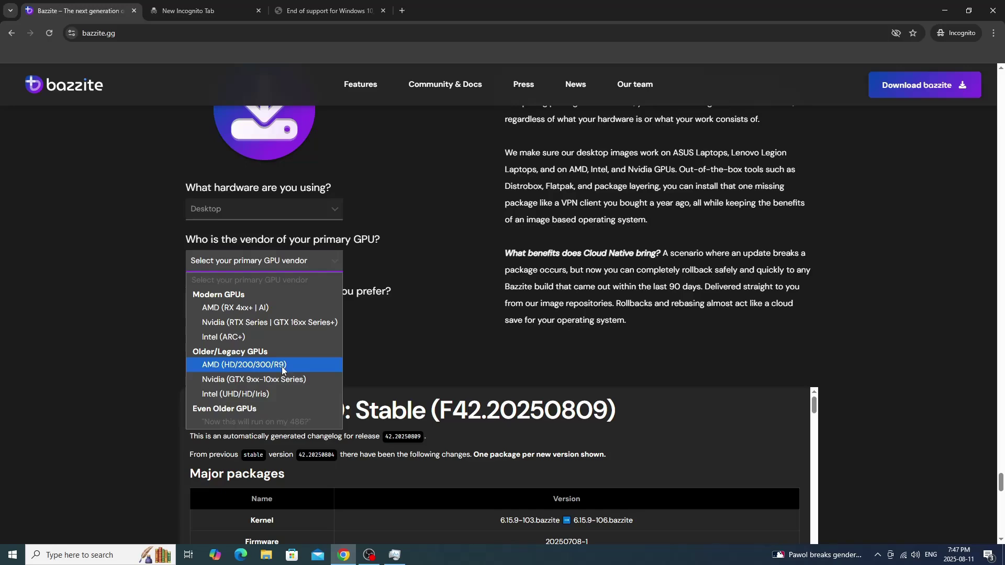
click(231, 309)
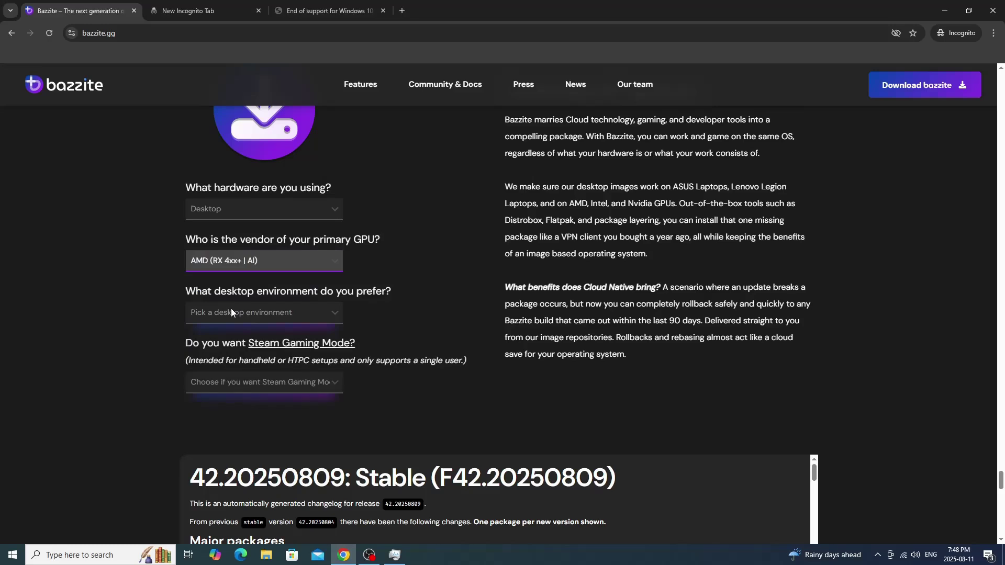
click(316, 313)
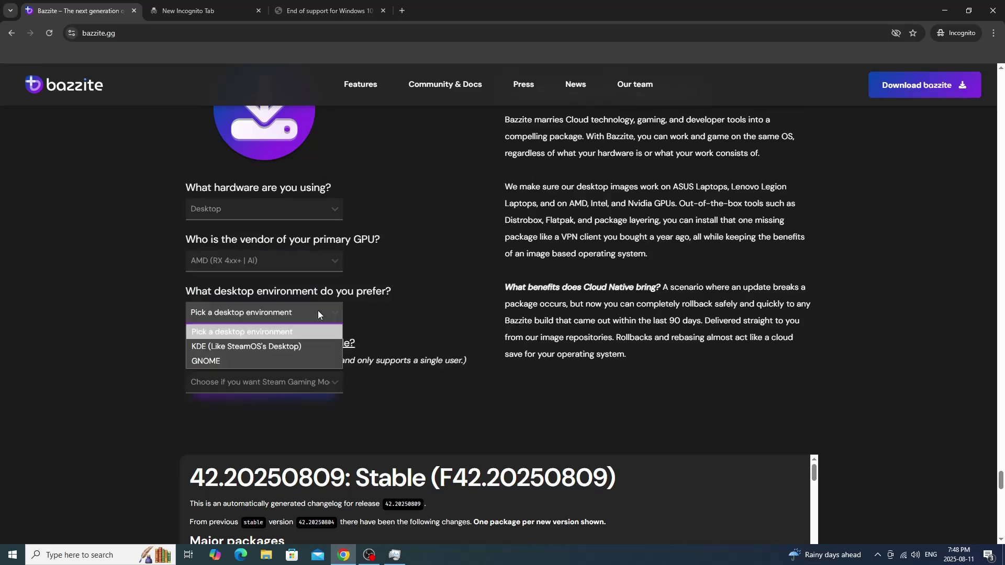
click(230, 347)
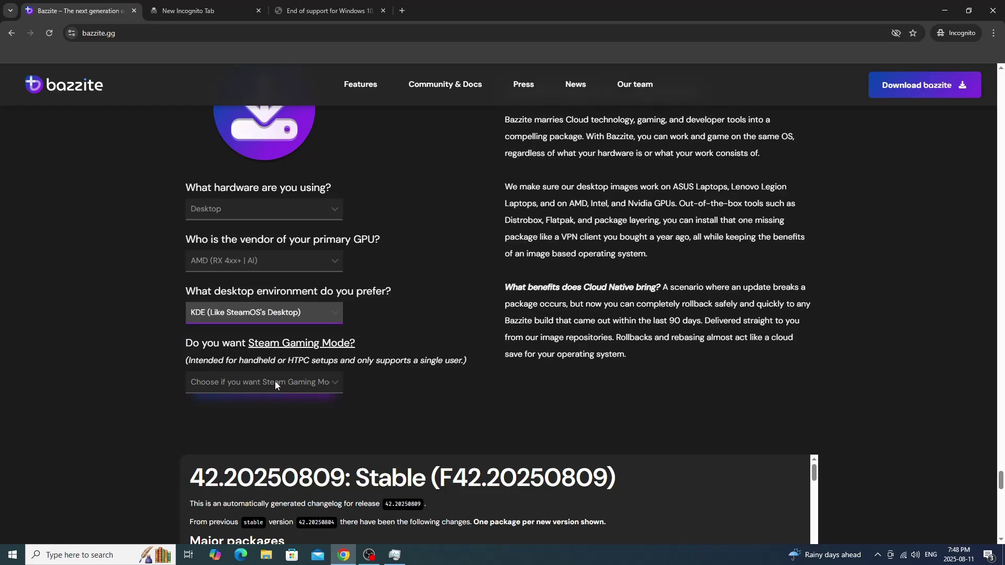
- Try Intel (UHD/HD/Iris) as the GPU vendor while keeping KDE as desktop environment
click(336, 259)
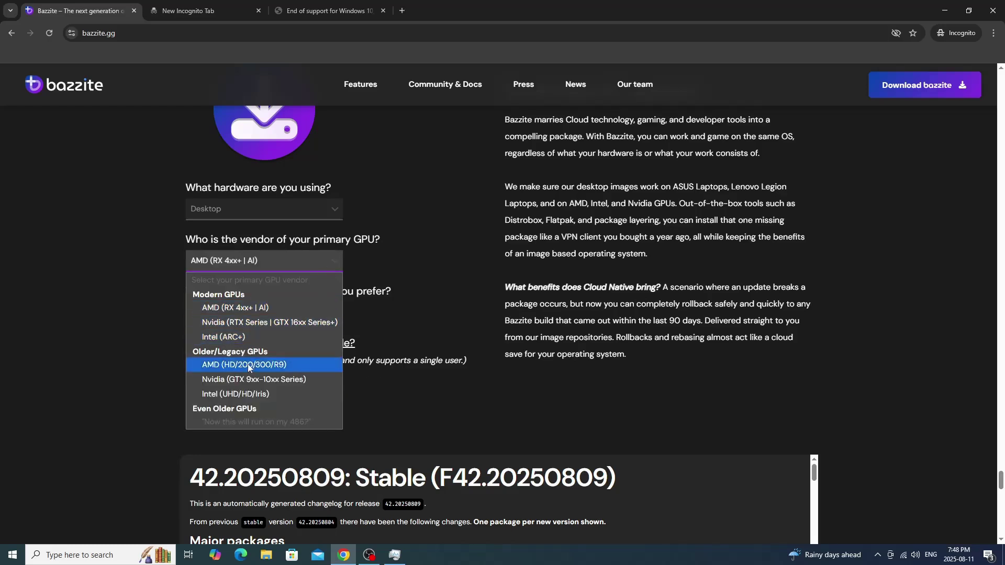
click(236, 393)
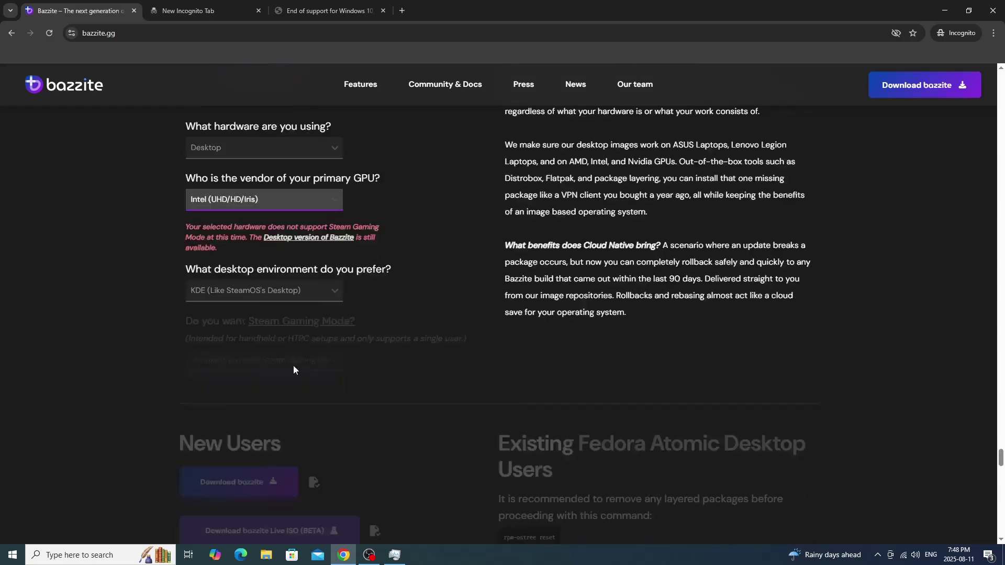
scroll(307, 274, down, 5)
scroll(314, 293, up, 8)
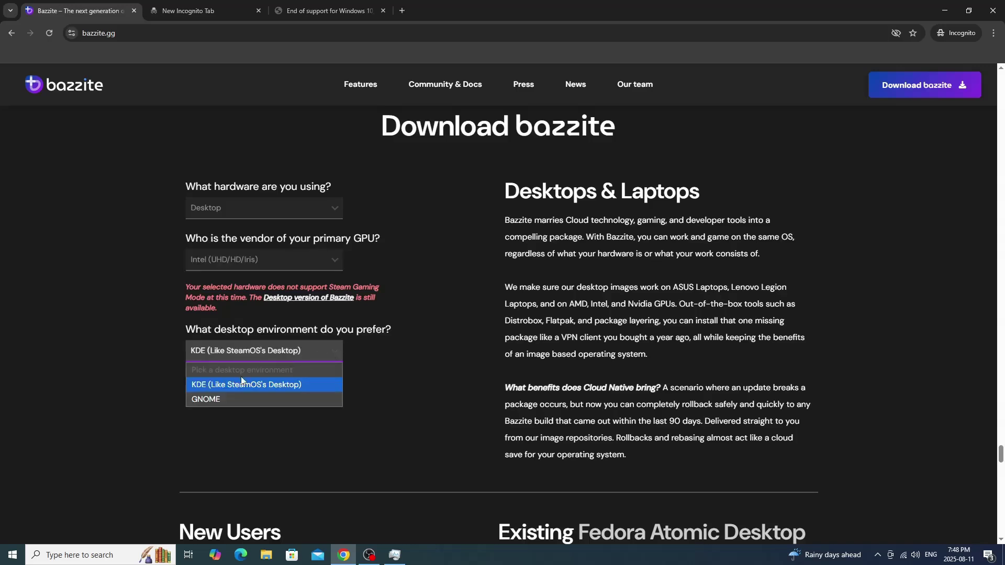
click(230, 385)
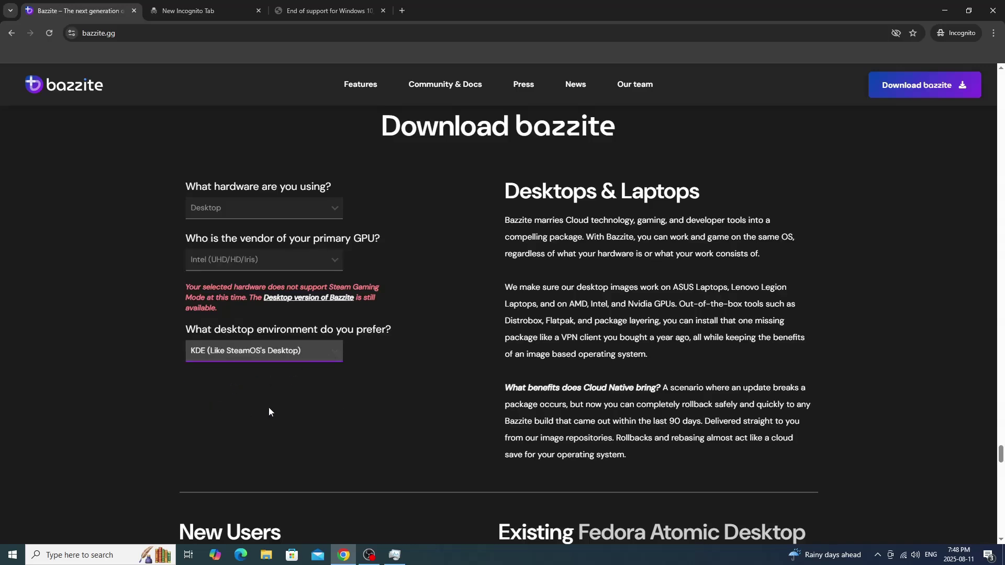
- Switch back to AMD (RX 4xx+ | AI), confirm KDE, and answer No to Steam Gaming Mode
click(335, 259)
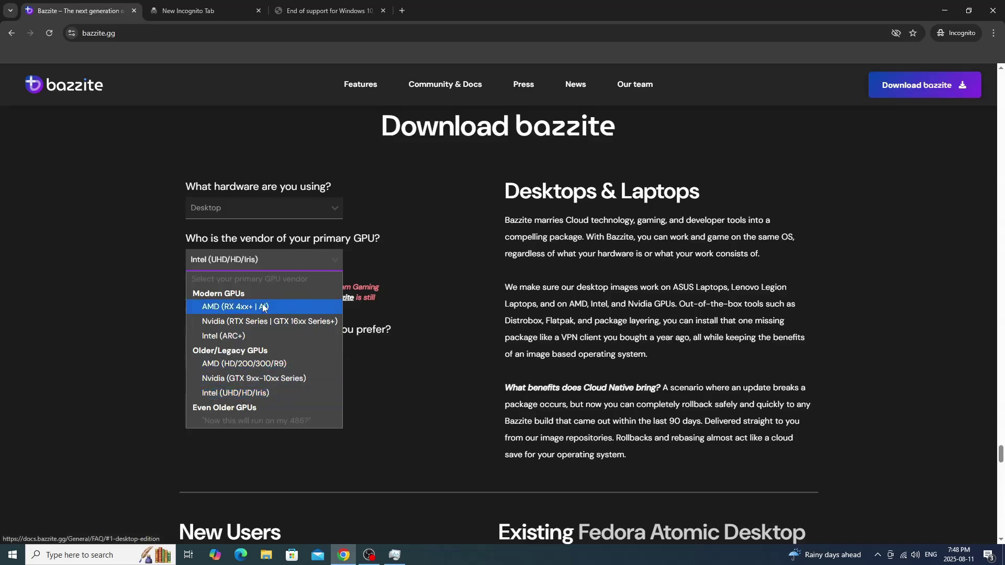
click(241, 305)
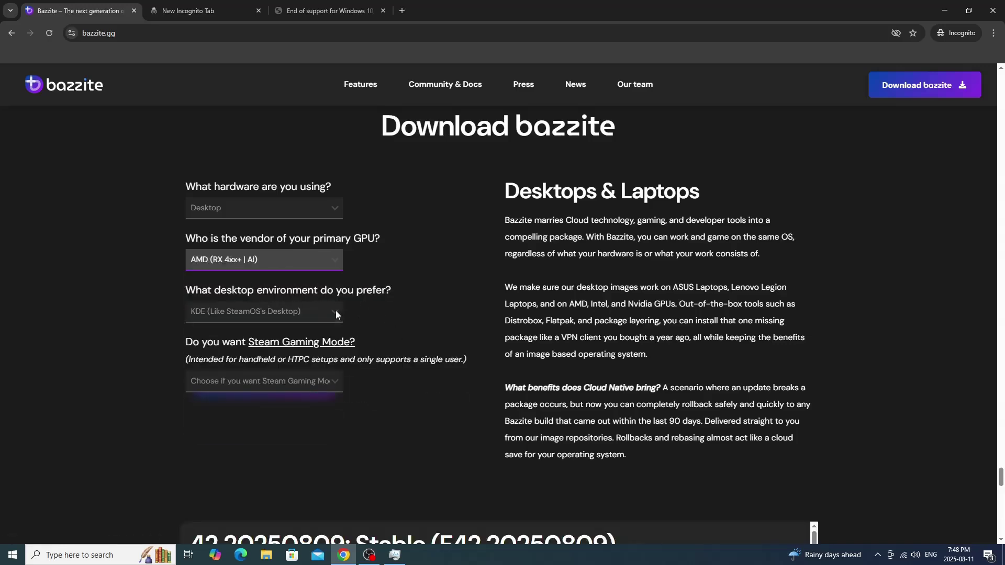
click(335, 311)
click(249, 347)
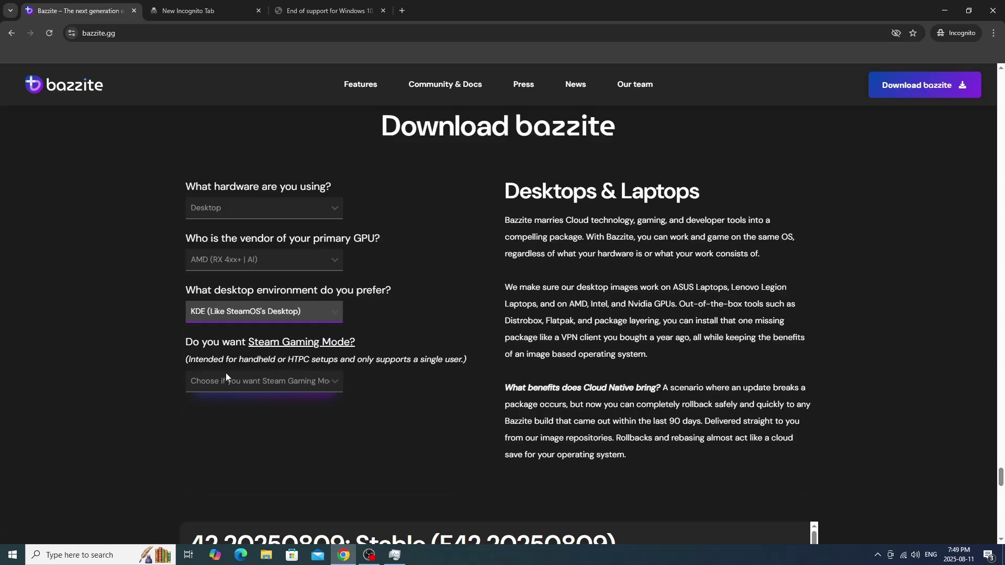
click(240, 383)
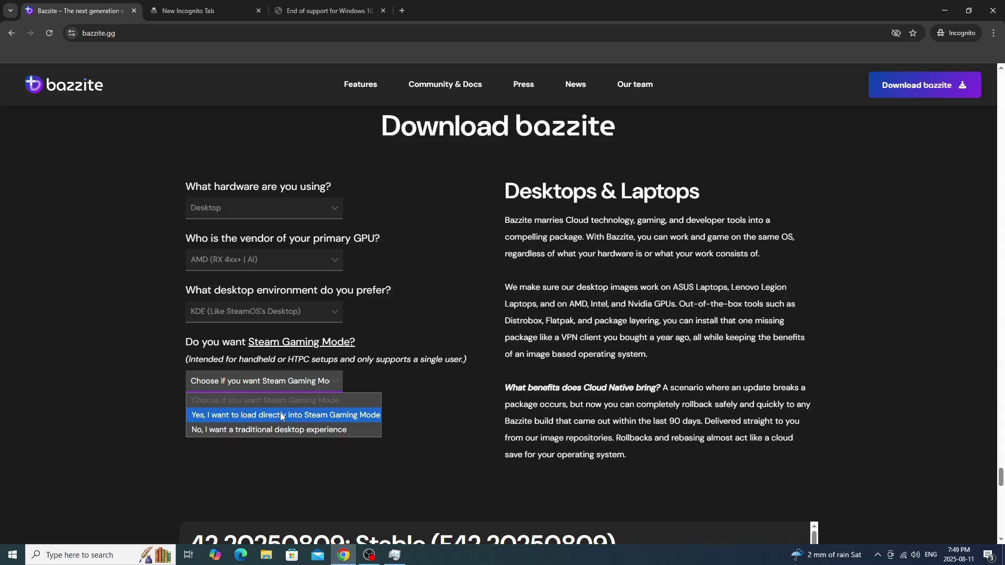
click(203, 429)
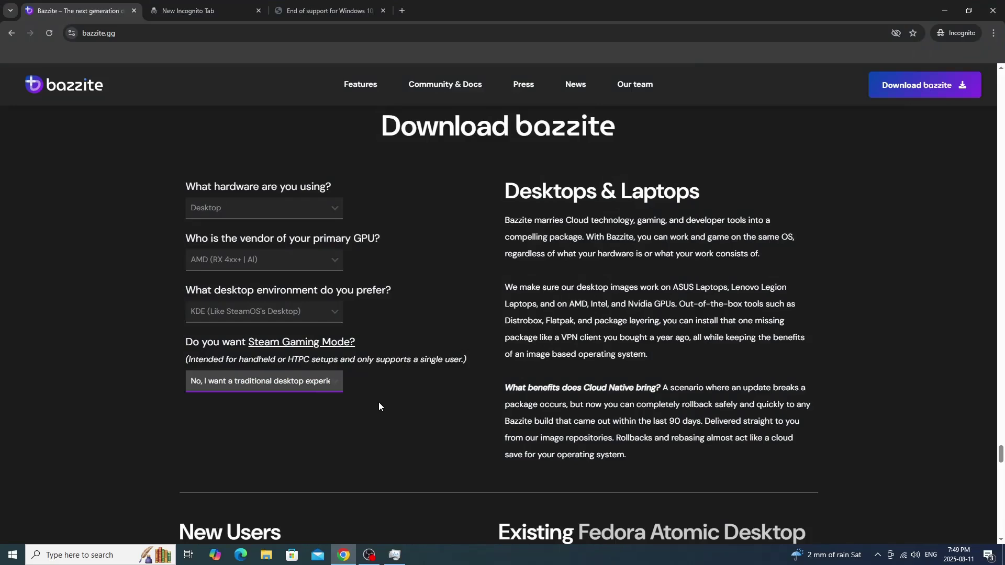
scroll(379, 407, down, 4)
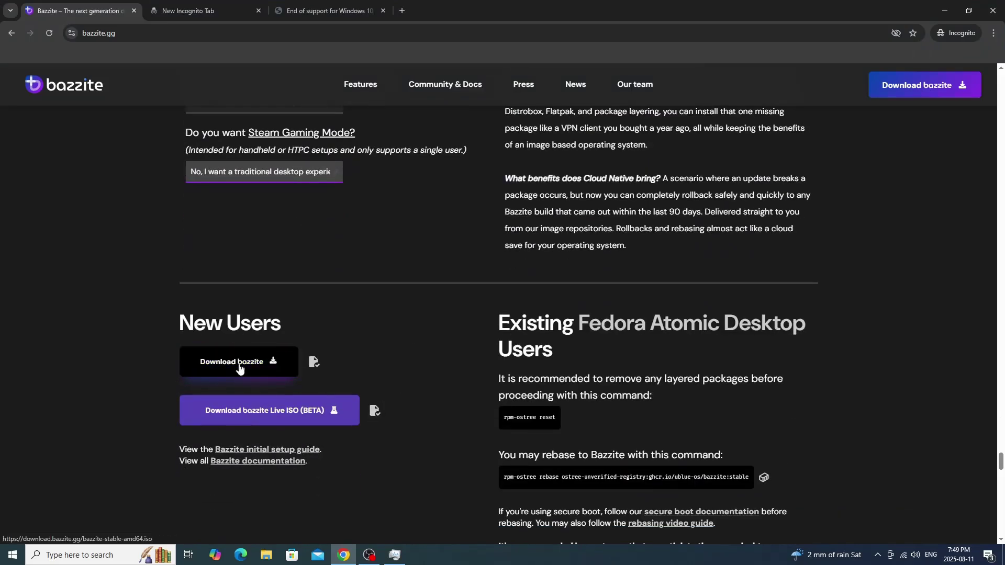
- Save the bazzite-stable-amd64.iso download into Downloads and return to the blank incognito tab
click(233, 366)
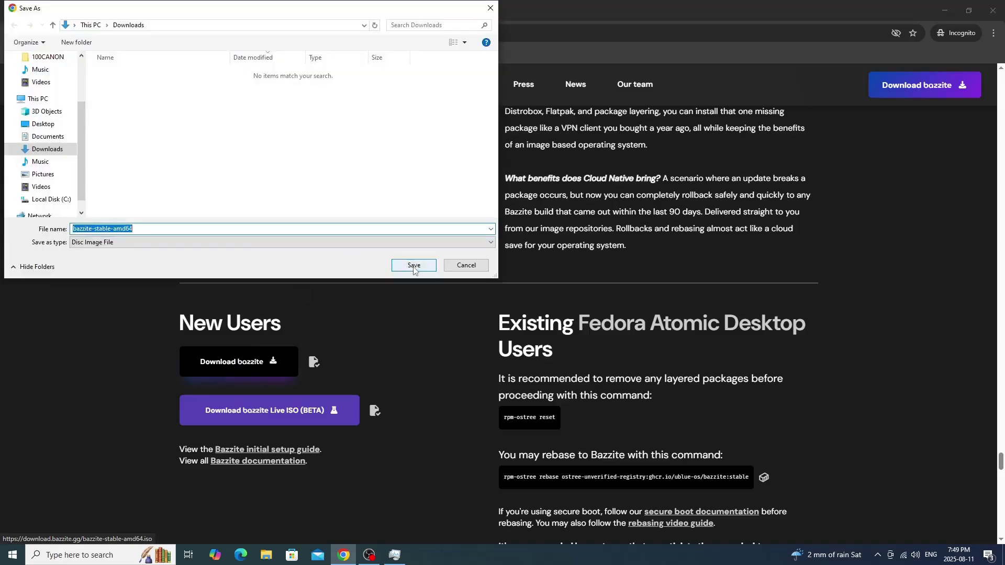
click(413, 267)
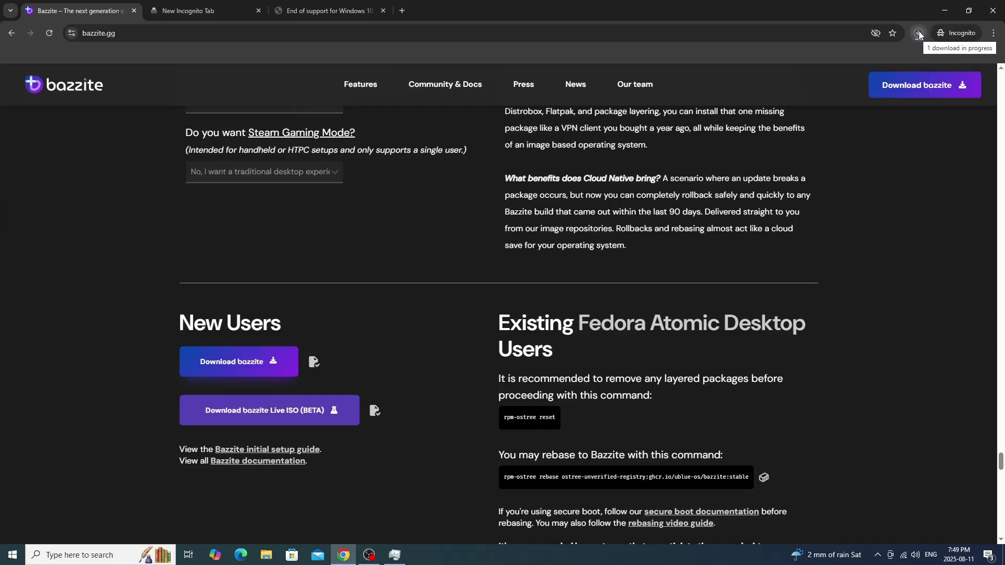
click(191, 13)
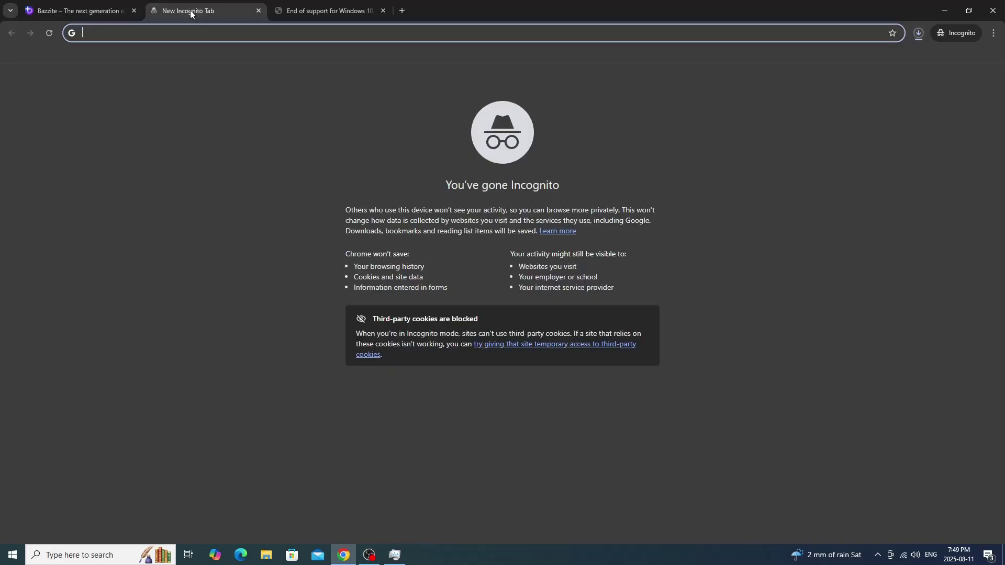
- Search the web for 'rufus' and open the official rufus.ie site
click(234, 35)
text(rufus)
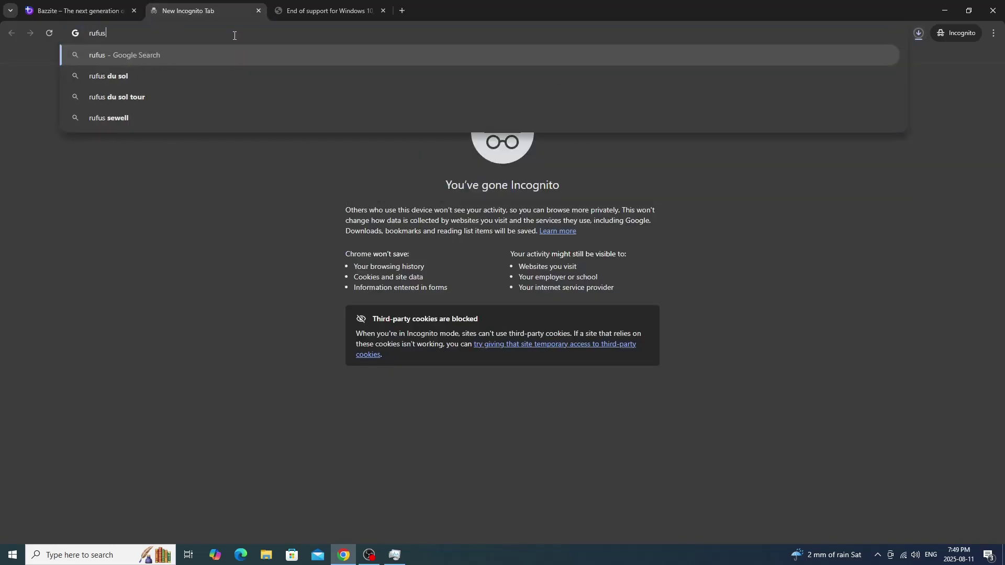
key(Return)
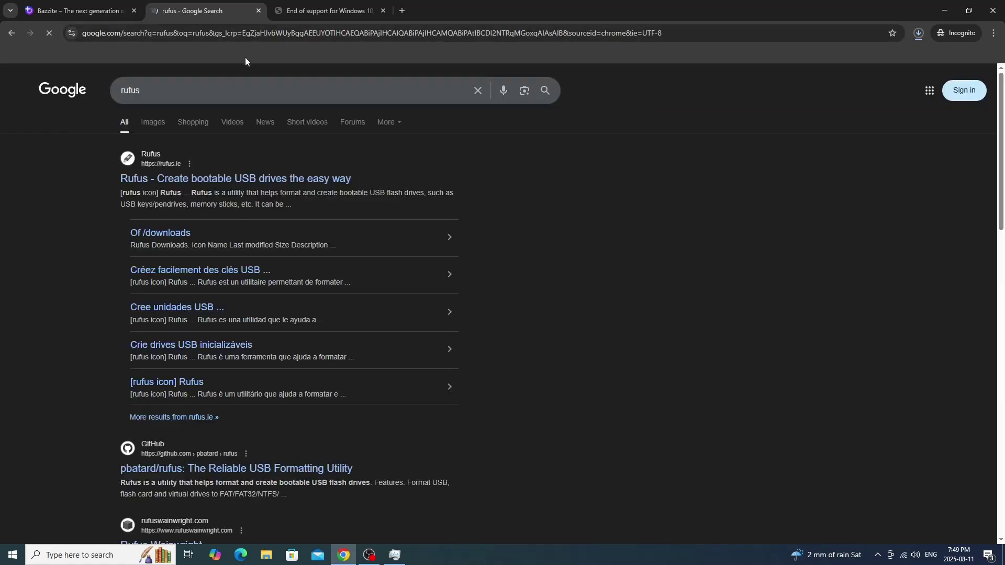
click(192, 181)
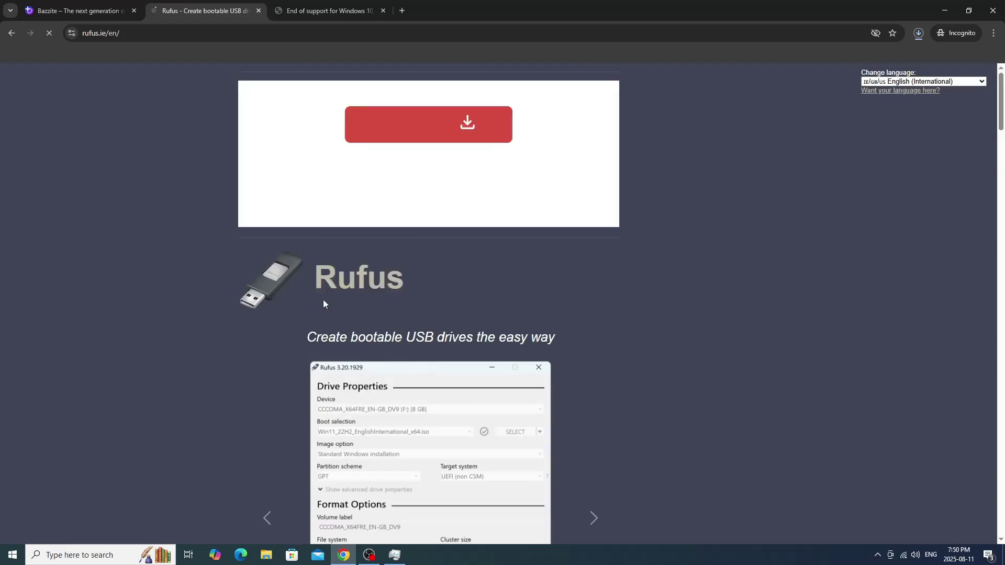
scroll(322, 300, down, 8)
scroll(341, 314, down, 6)
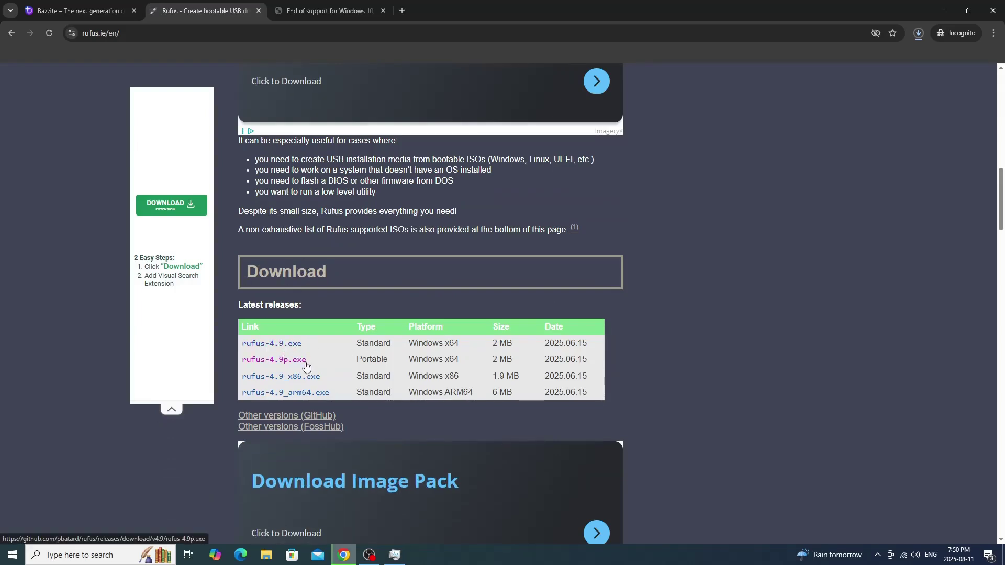
- Download rufus-4.9.exe into Downloads, dismissing the ad, and show the recent downloads list
click(281, 345)
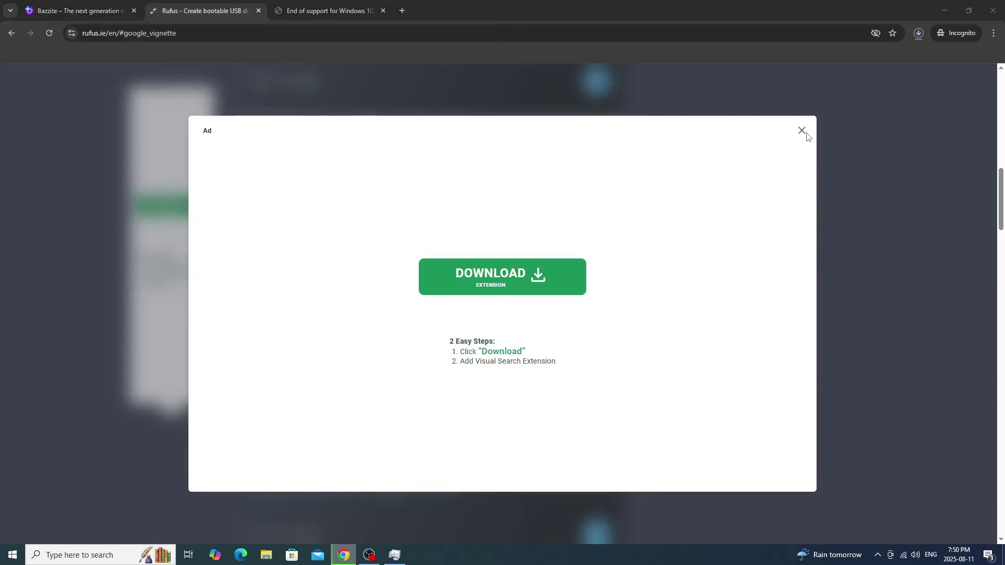
click(803, 134)
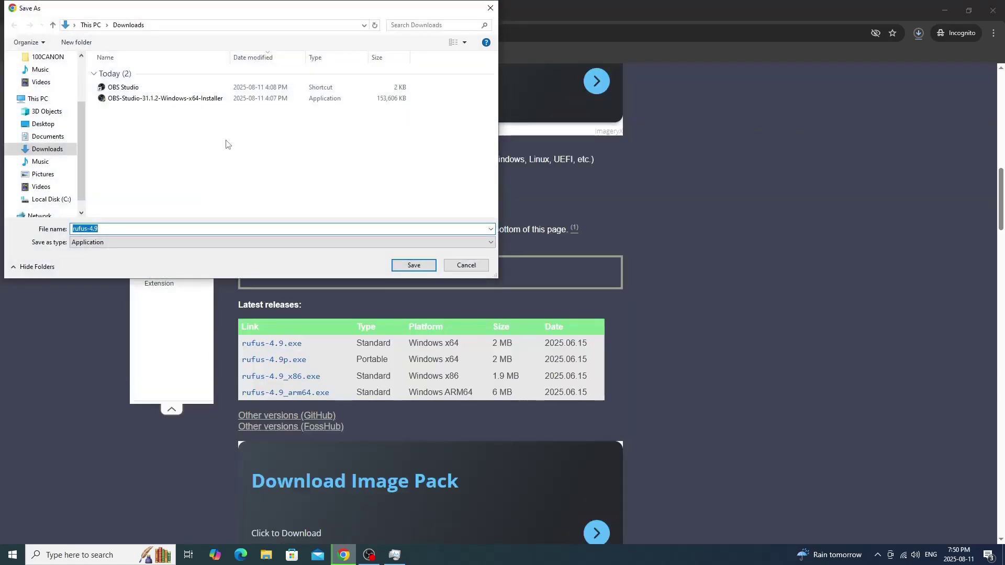
click(414, 266)
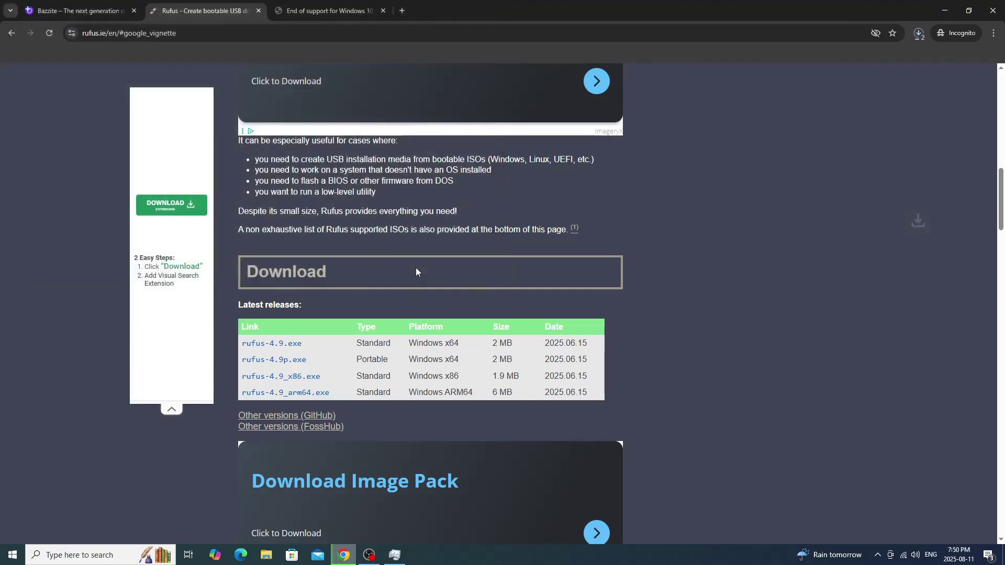
click(919, 34)
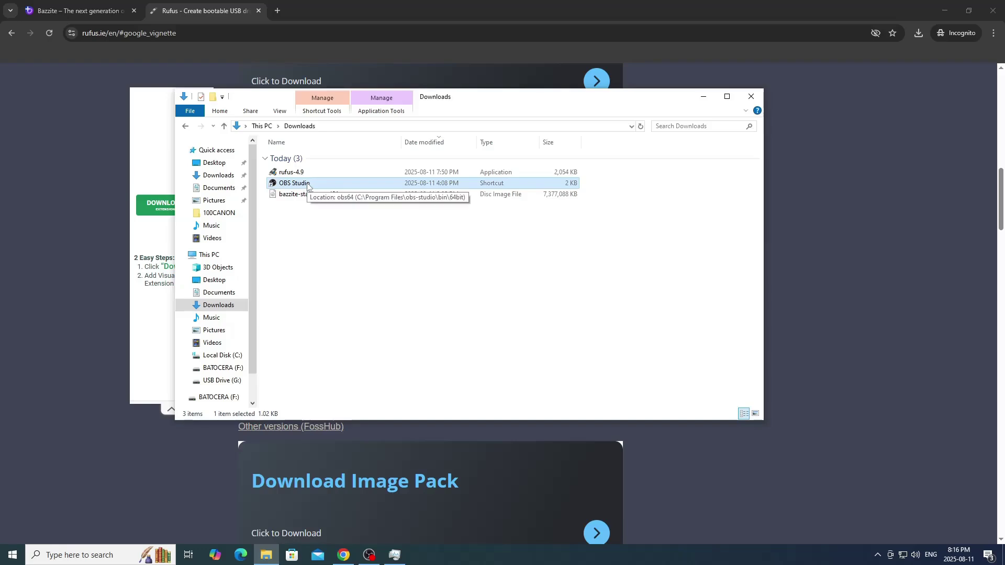
- Launch Rufus 4.9 with update checks allowed, keeping the 32 GB drive and Disk or ISO image
click(291, 174)
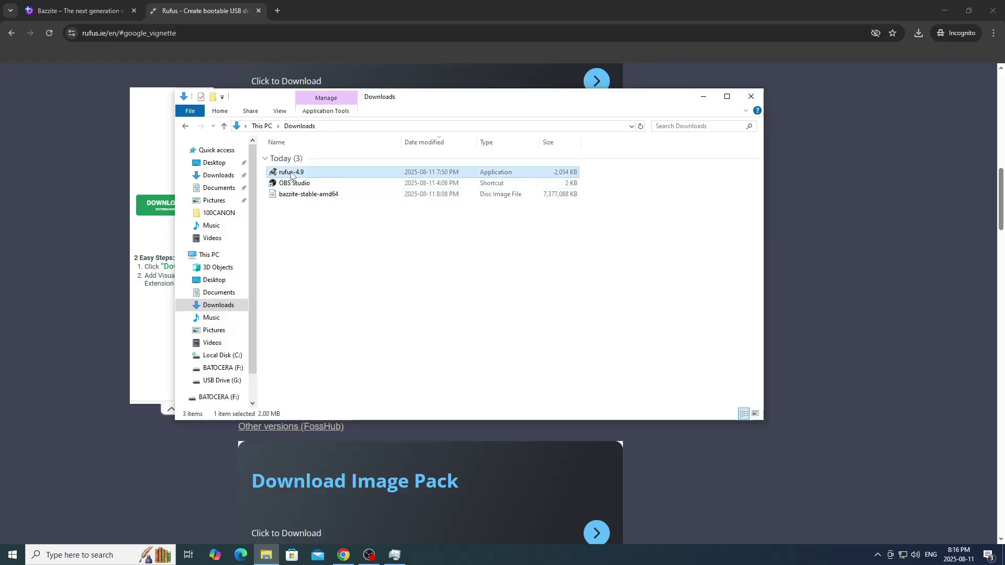
double_click(291, 174)
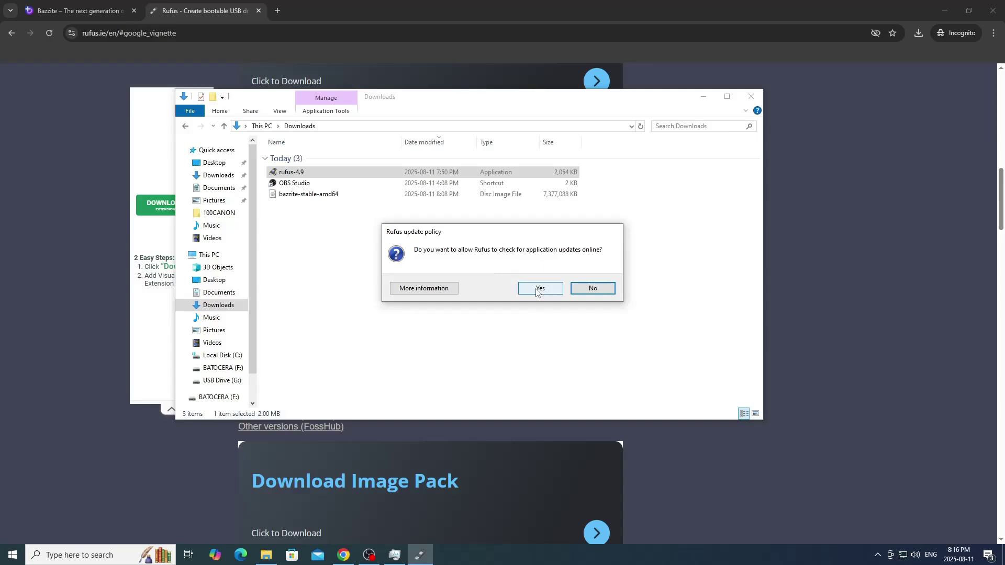
click(539, 288)
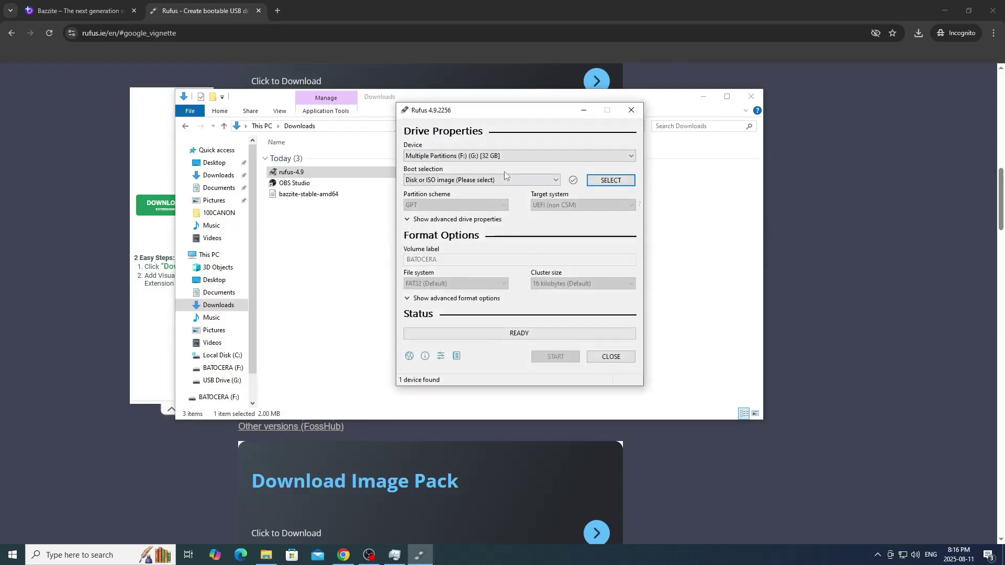
click(513, 157)
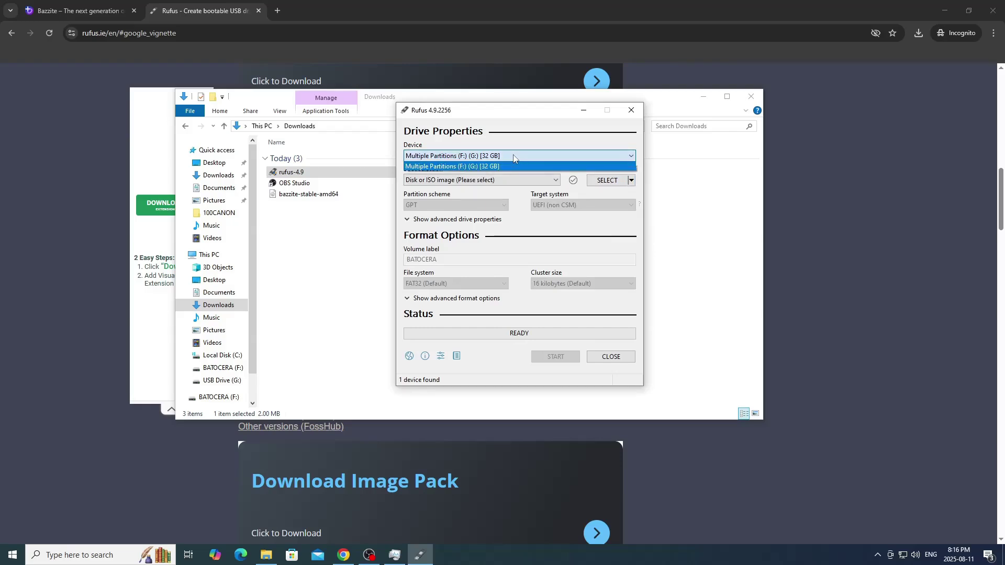
click(466, 167)
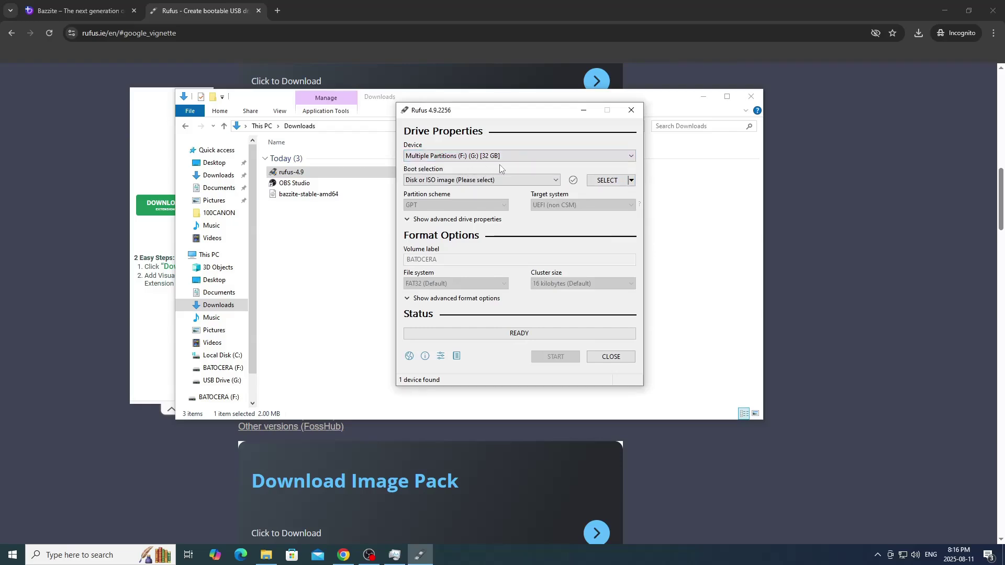
click(516, 180)
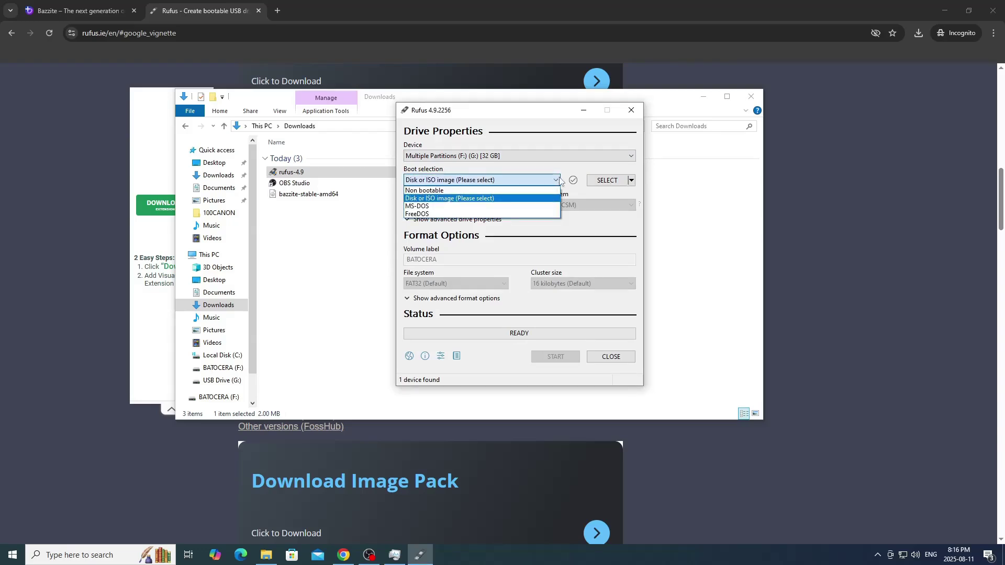
click(452, 201)
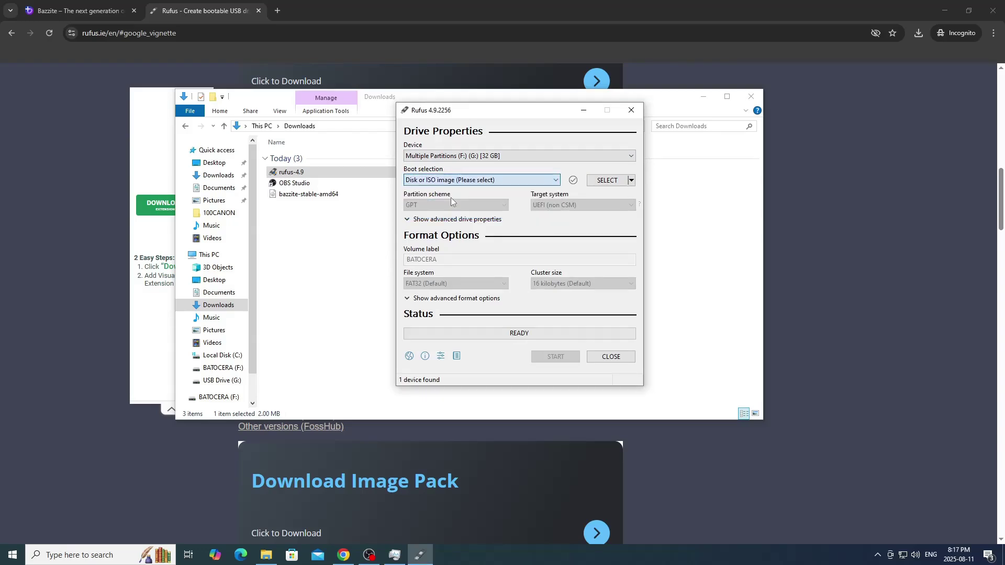
click(617, 181)
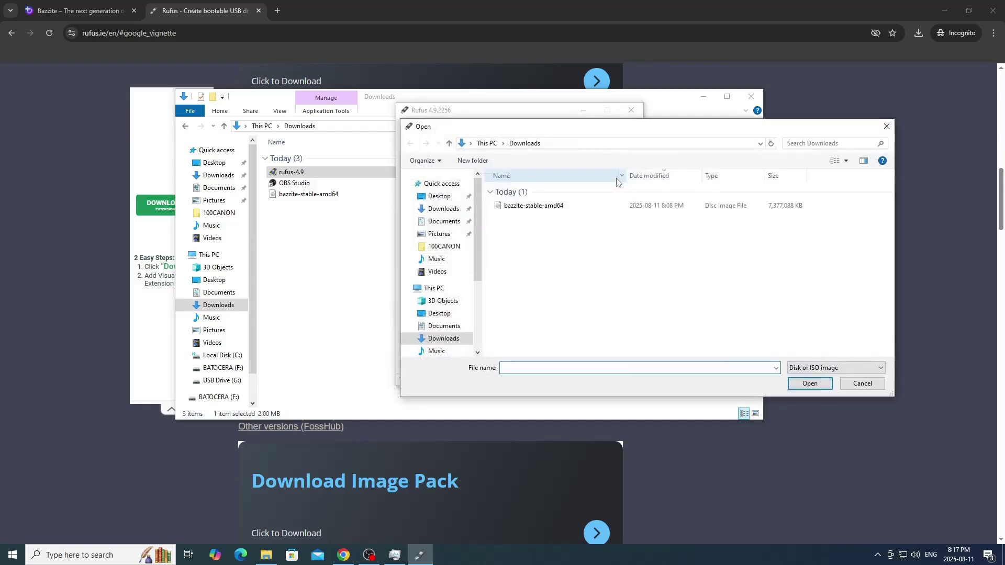
- Load bazzite-stable-amd64.iso from Downloads into Rufus
click(520, 207)
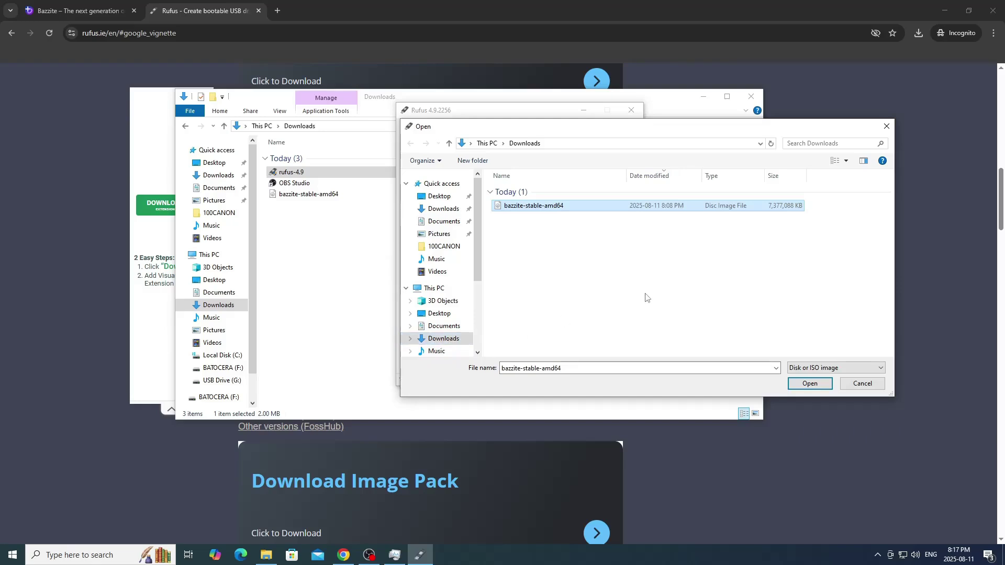
click(538, 208)
click(628, 208)
click(809, 383)
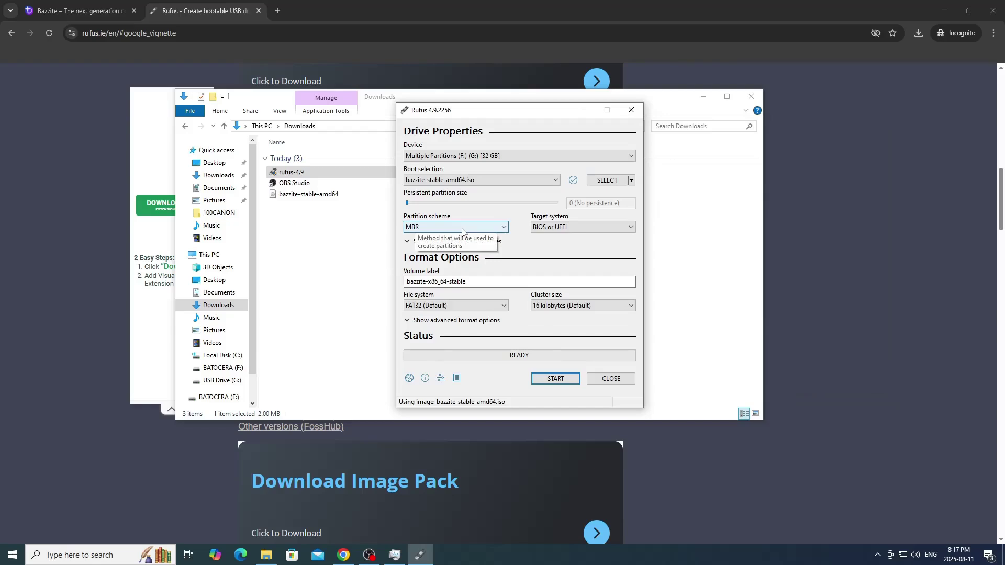
- Keep MBR partitioning and BIOS or UEFI target, decline the DBX update, and start writing
click(443, 229)
click(419, 231)
scroll(419, 230, down, 1)
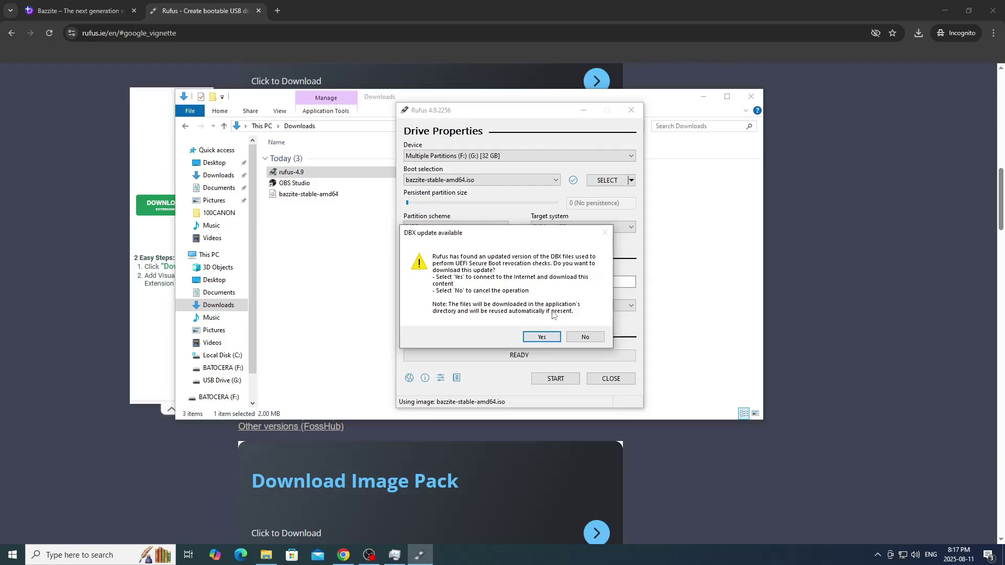
click(579, 338)
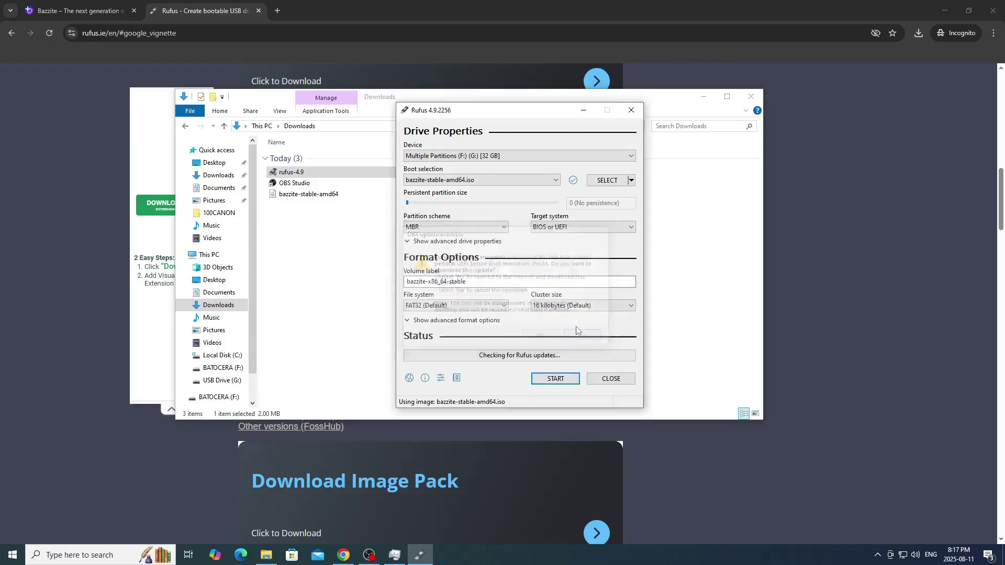
click(595, 229)
click(556, 238)
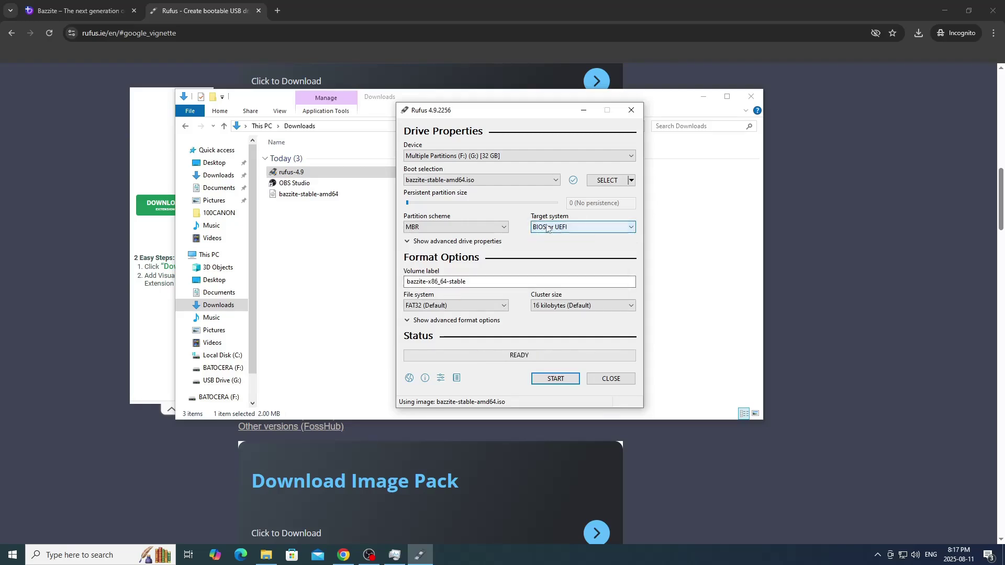
click(455, 281)
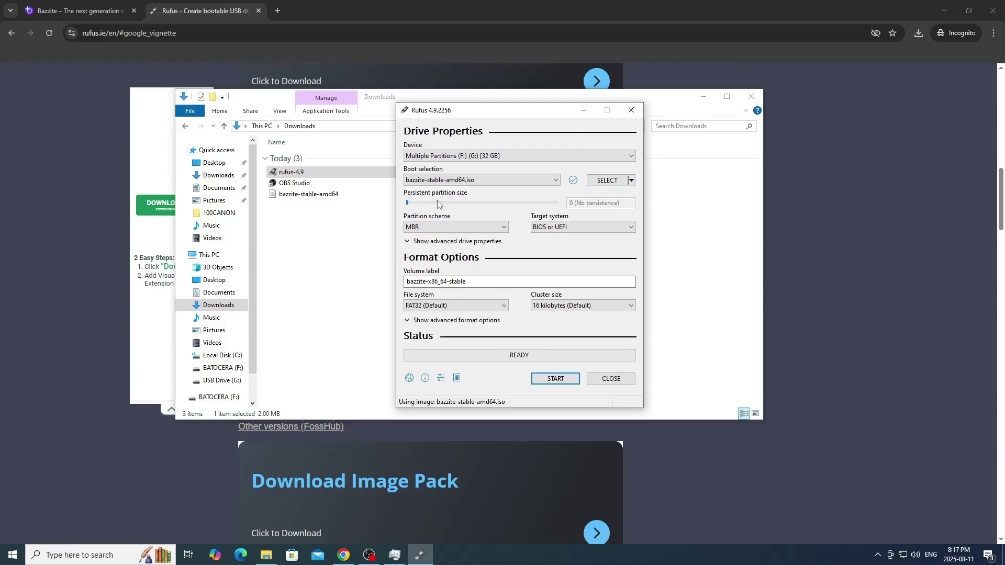
click(554, 379)
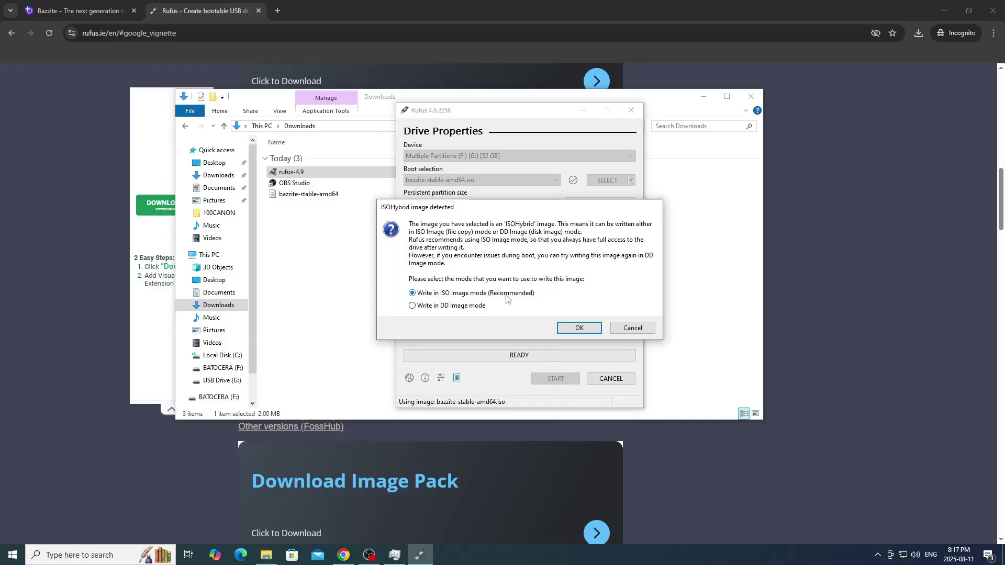
- Write the Bazzite image to the USB drive in ISO mode, accepting the Grub download and both warnings
click(578, 328)
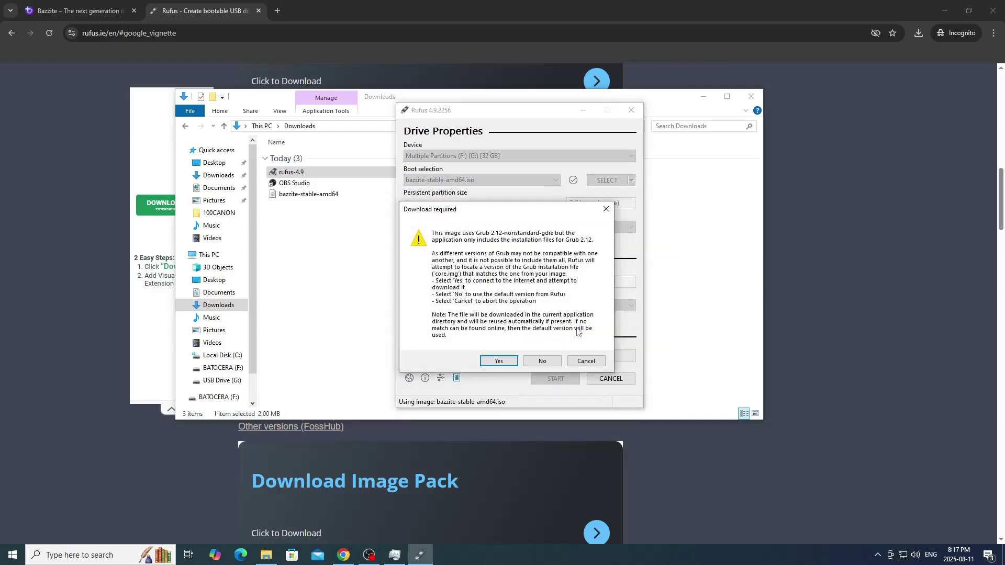
click(499, 361)
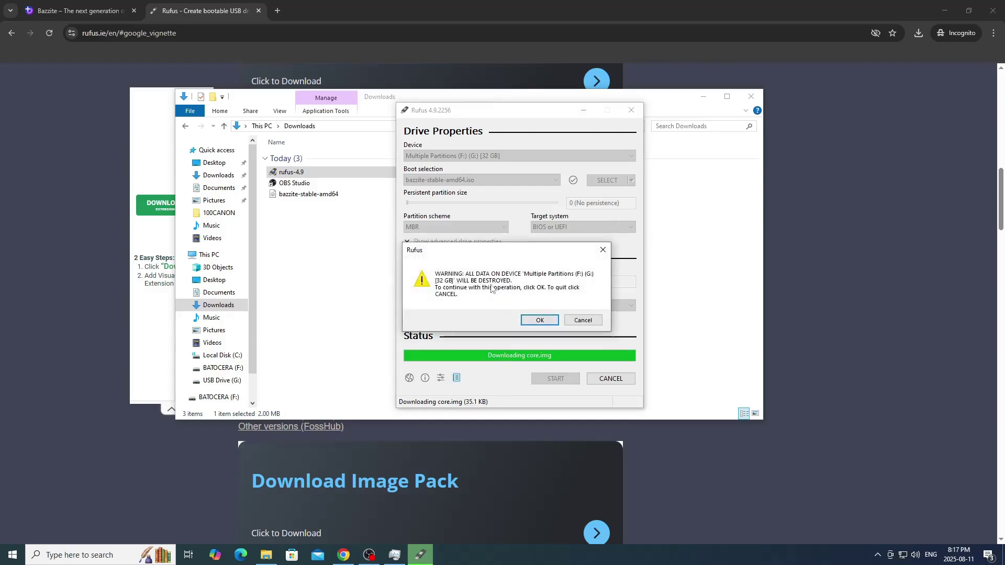
click(538, 322)
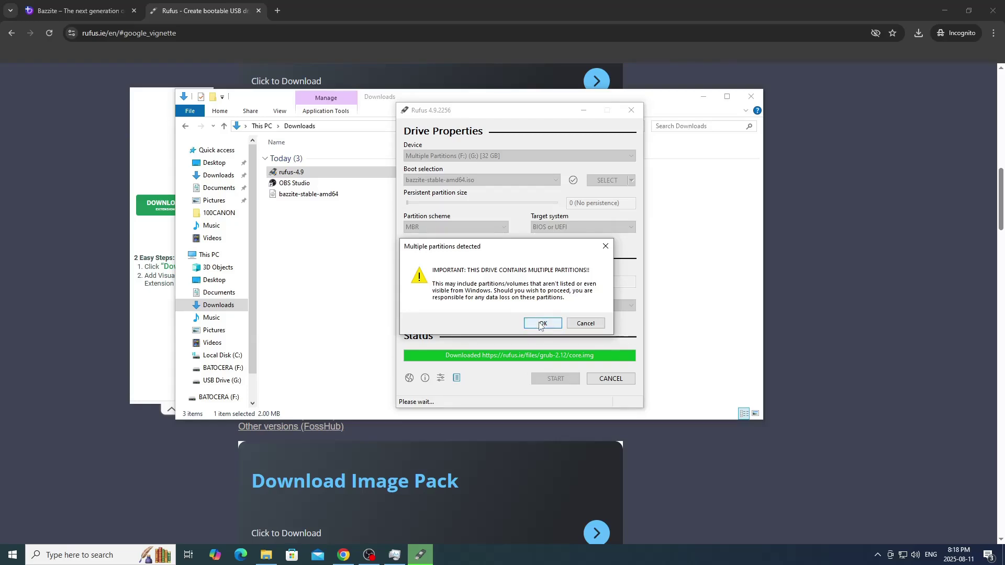
click(541, 323)
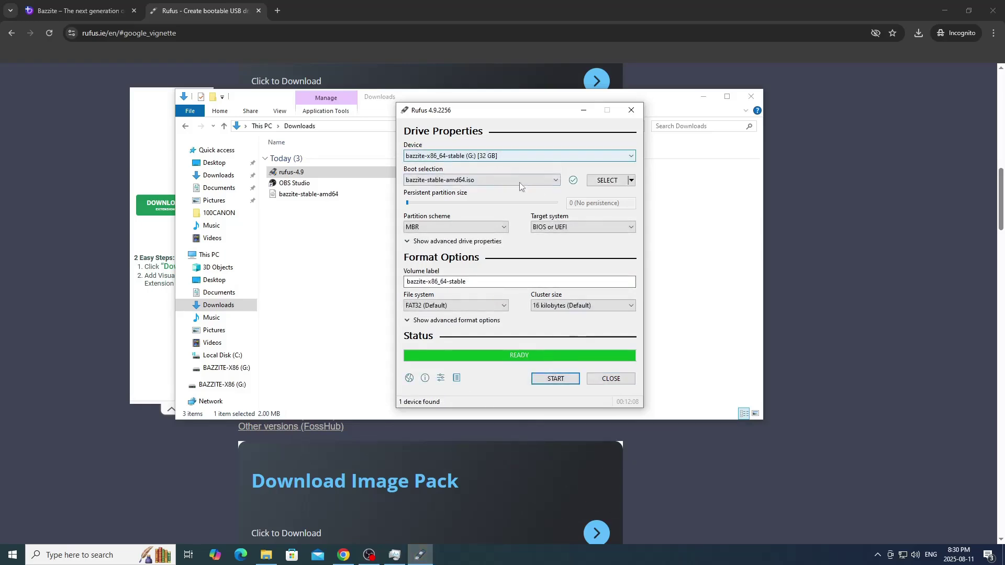
- Close Rufus and boot the PC from the Fedora USB entry in the Dell boot menu
click(610, 379)
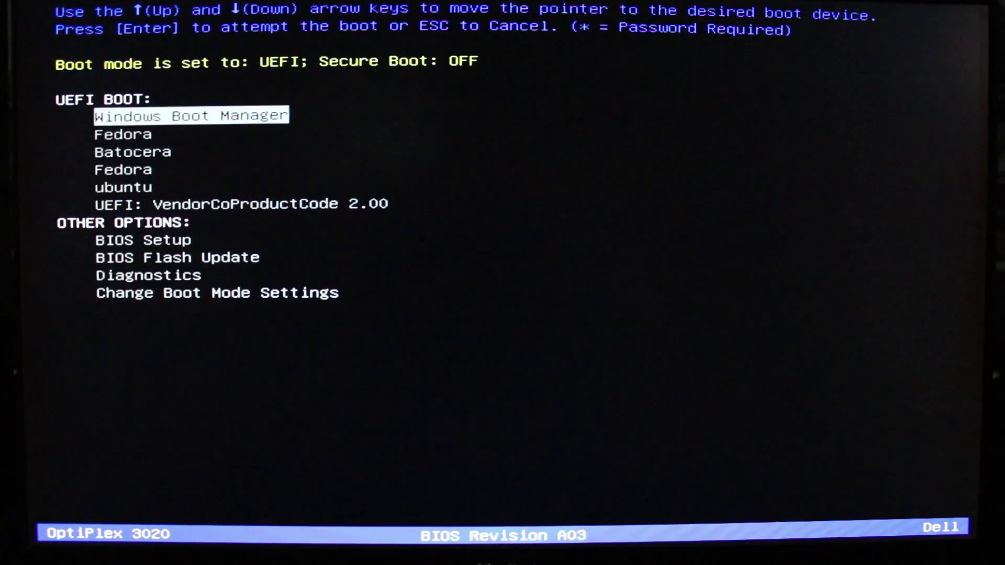
key(Down)
key(Down)
key(Down)
key(Down)
key(Down)
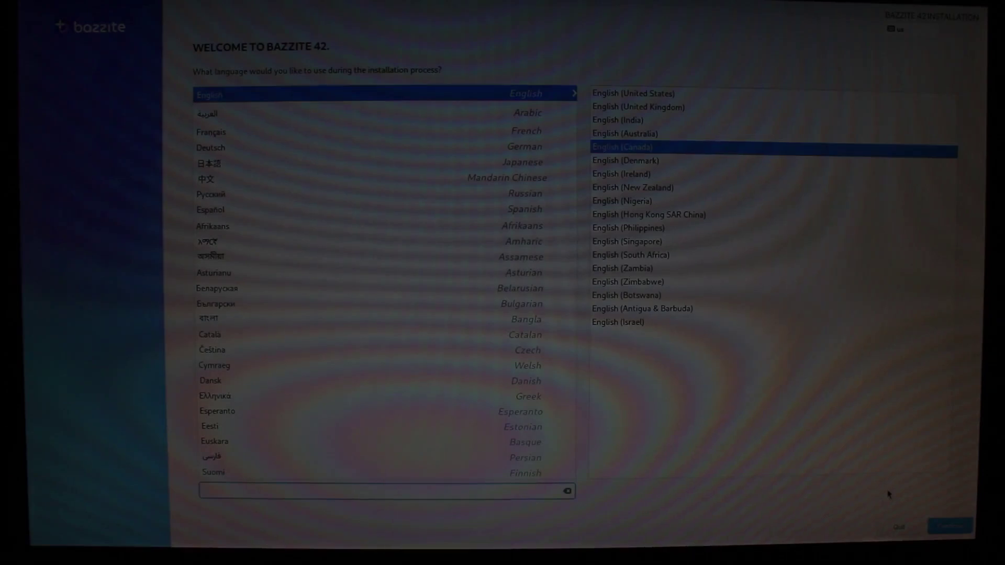
- Keep English (Canada) as the installer language and continue to Installation Summary
click(950, 526)
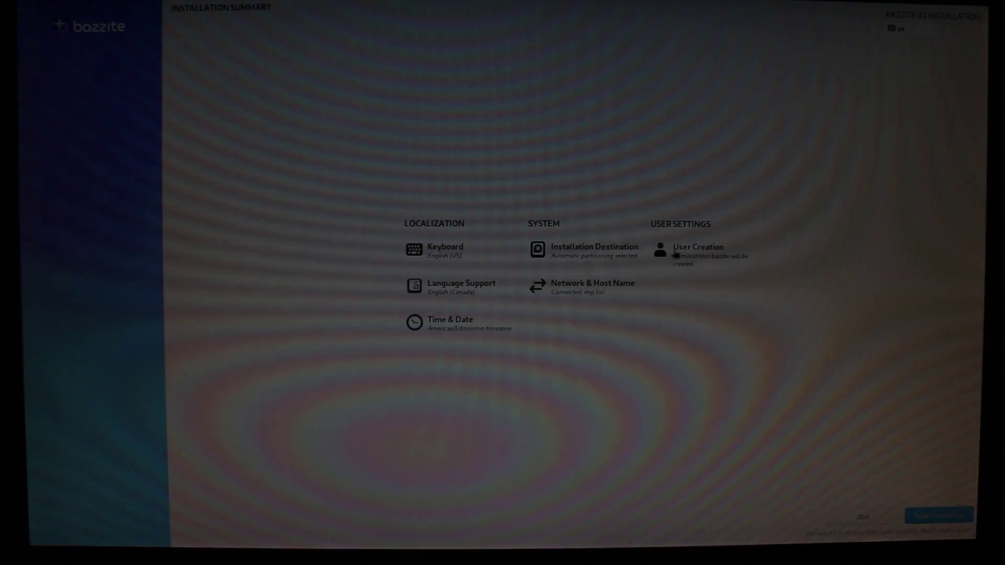
- Open User Creation and enter the account password and its confirmation
click(682, 253)
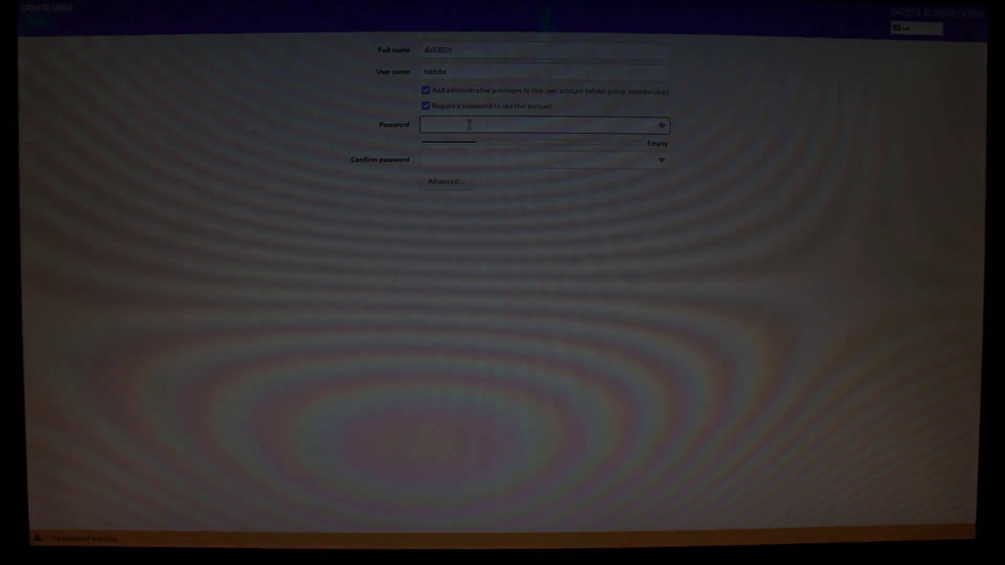
text(••••••)
key(Tab)
text(••••)
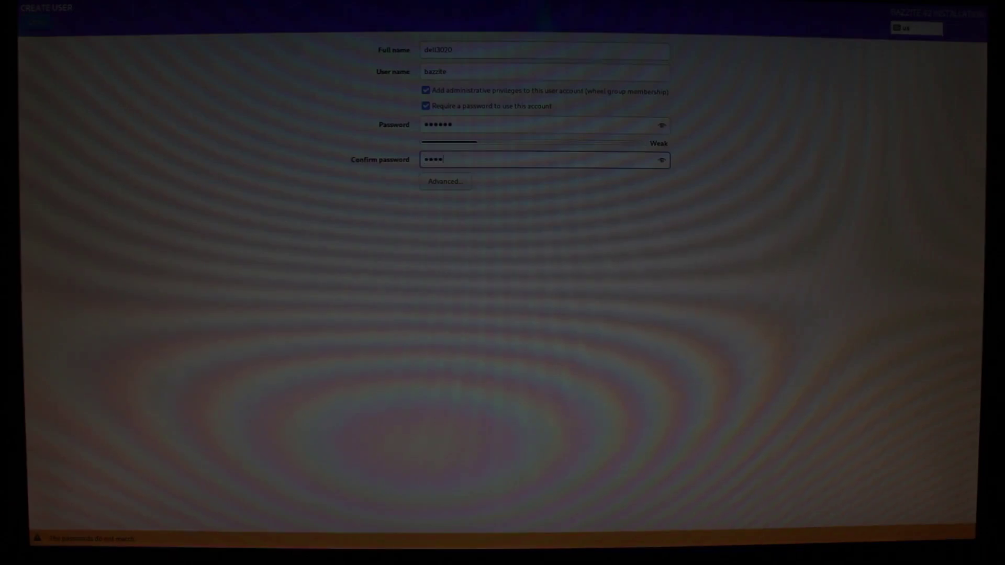
text(••)
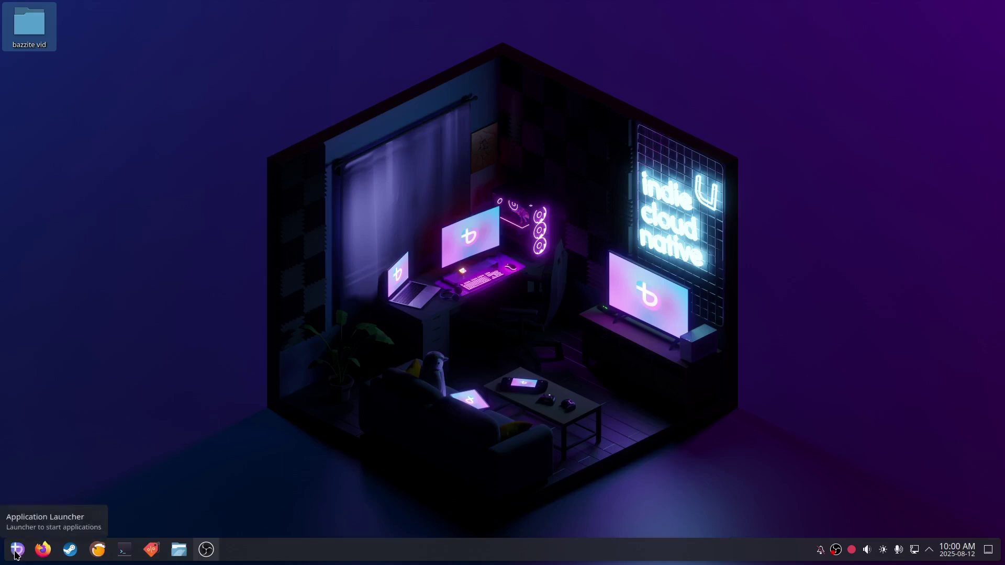
click(16, 554)
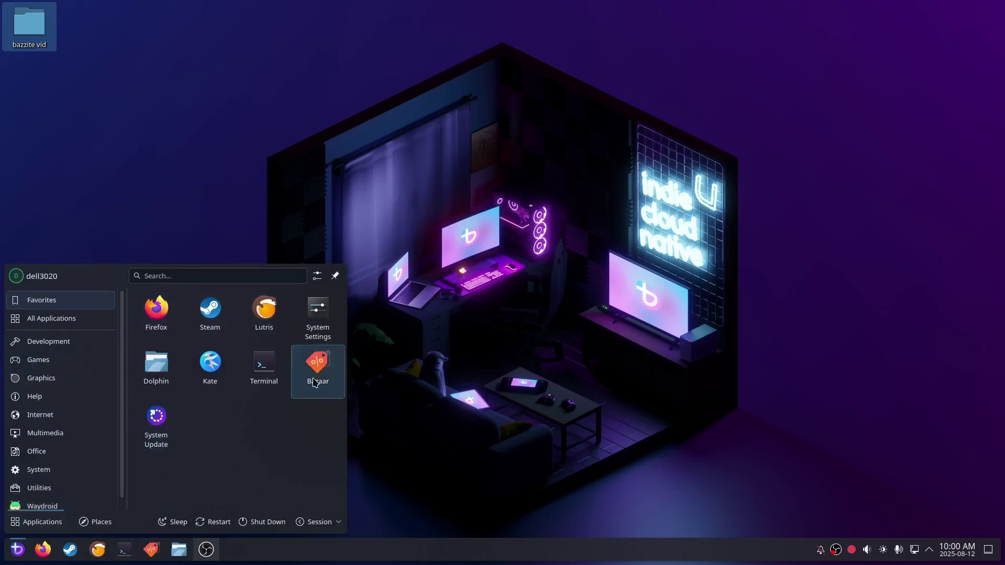
scroll(63, 471, down, 1)
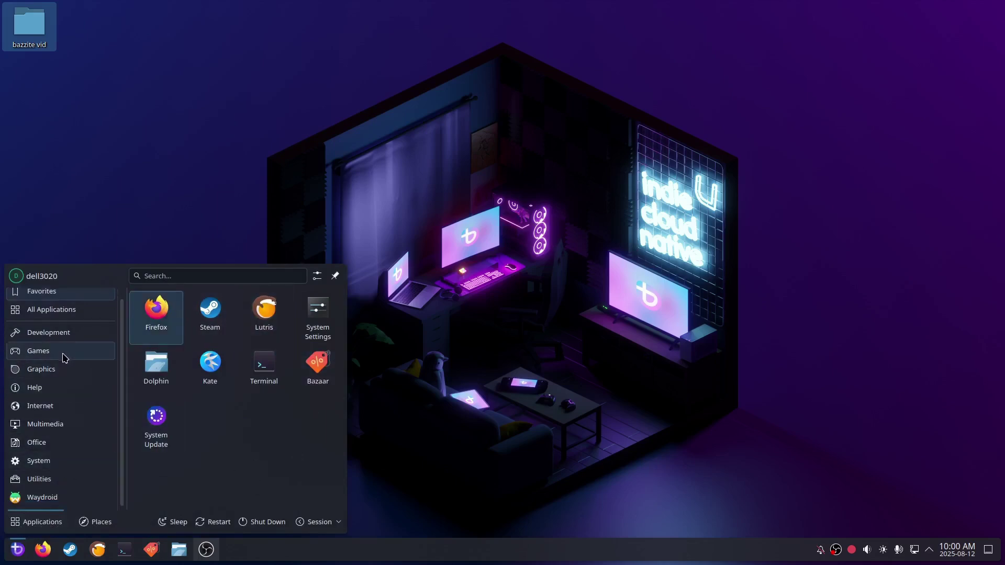
scroll(57, 465, up, 1)
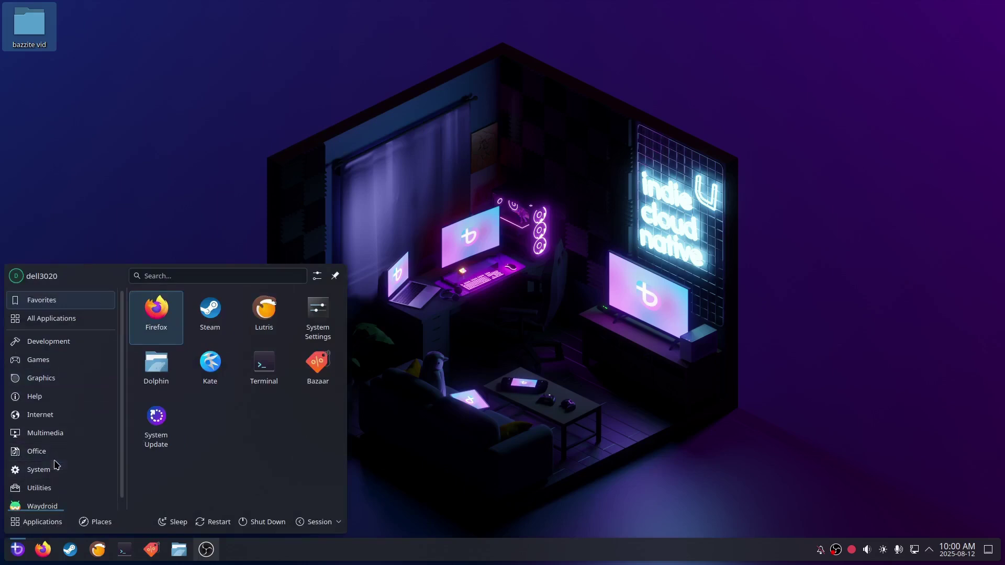
click(81, 554)
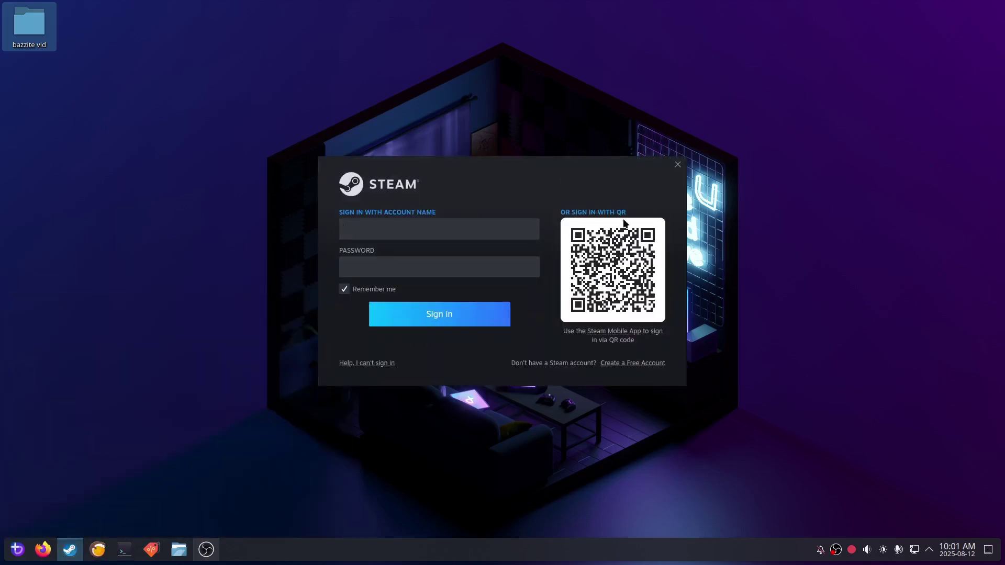
click(678, 165)
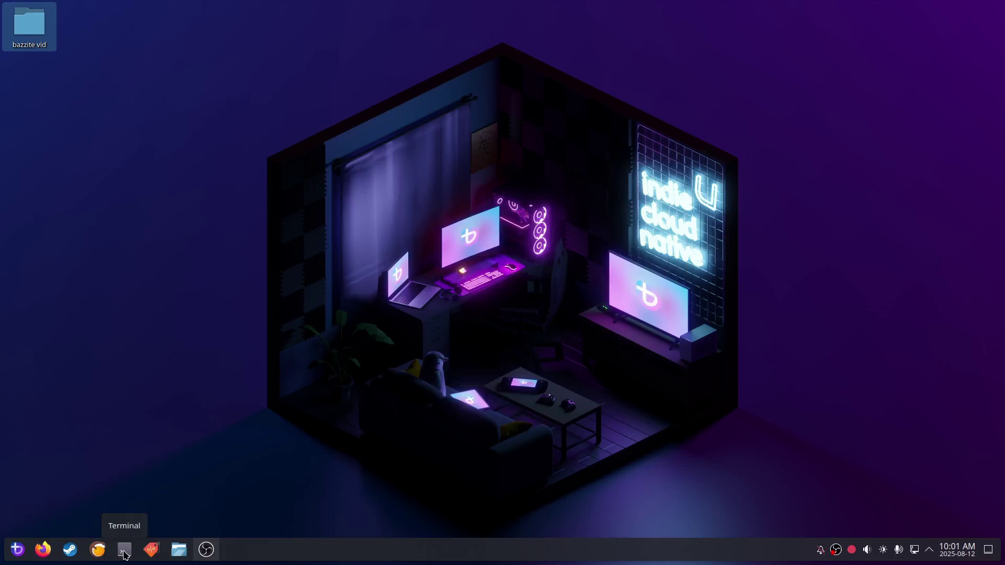
click(124, 551)
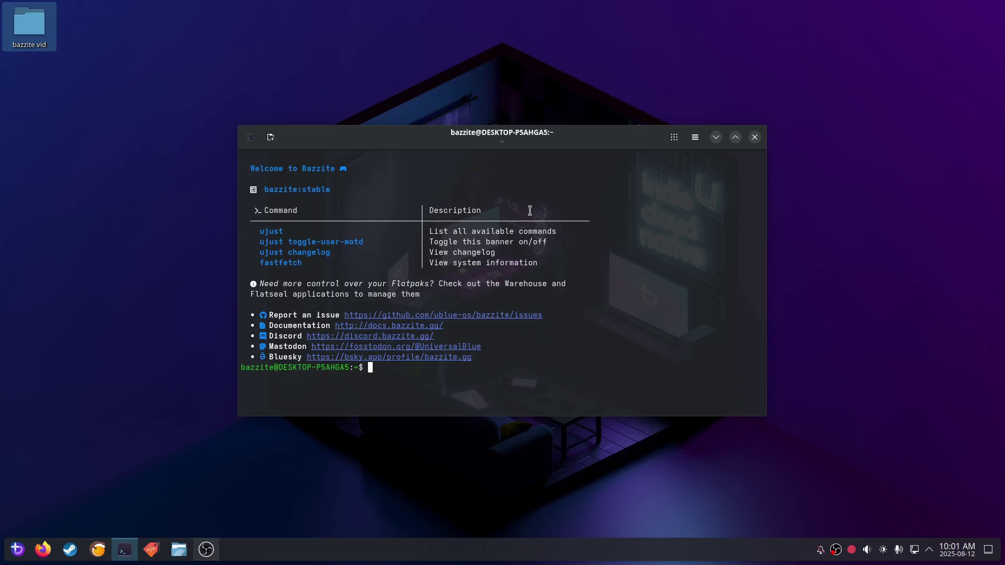
click(755, 137)
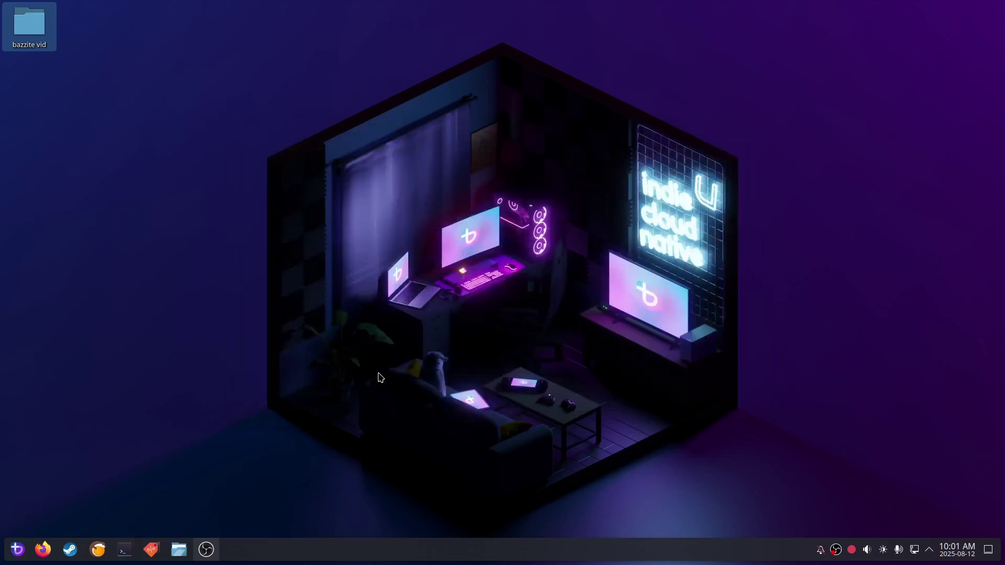
- Open Bazaar, search 'monito' and open Mission Center's details page
click(152, 551)
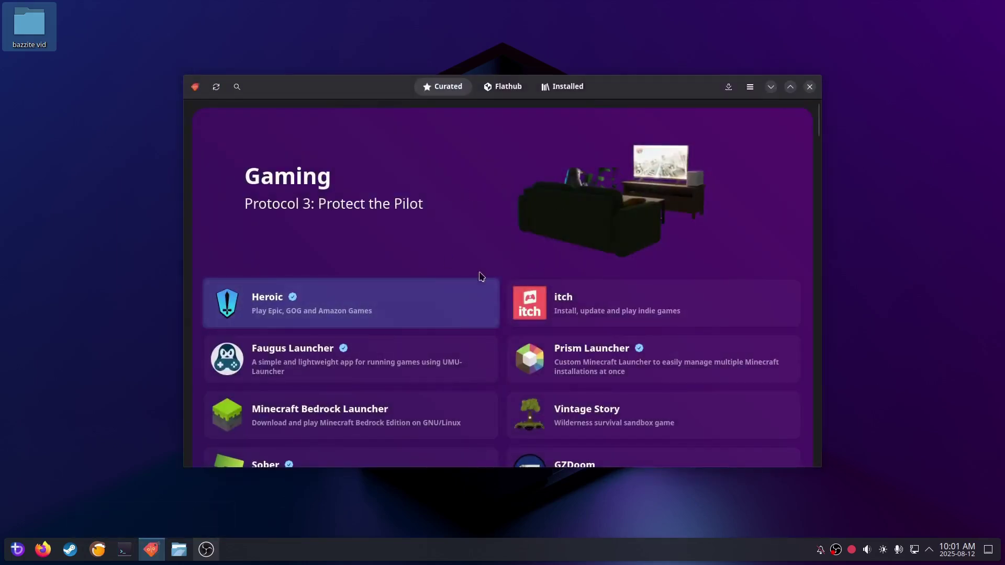
click(237, 86)
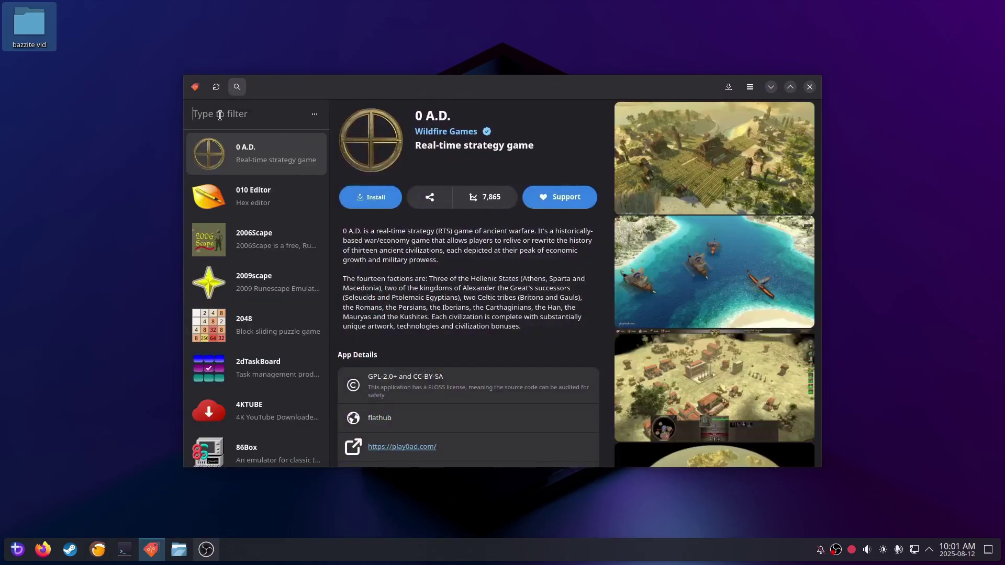
text(monito)
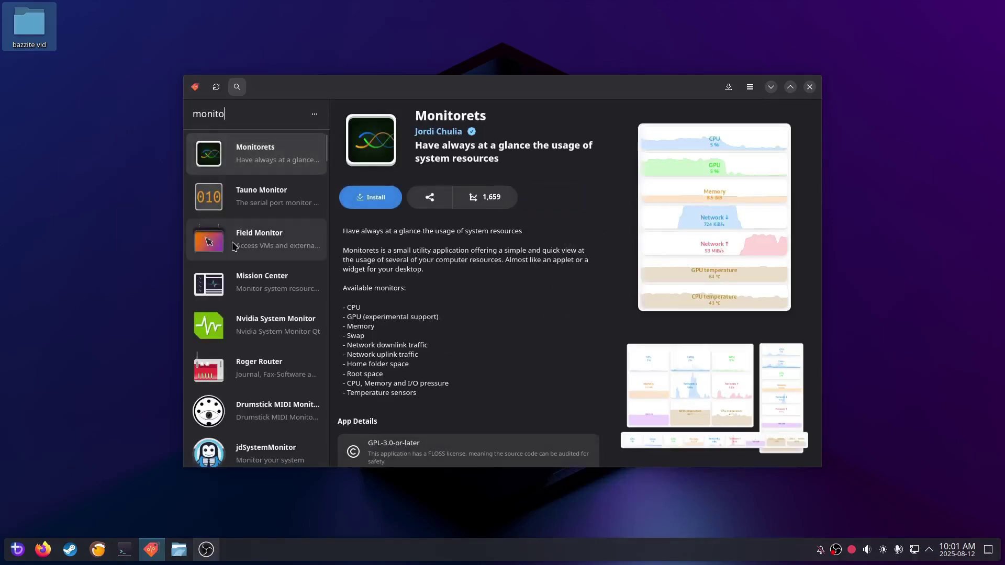
click(258, 286)
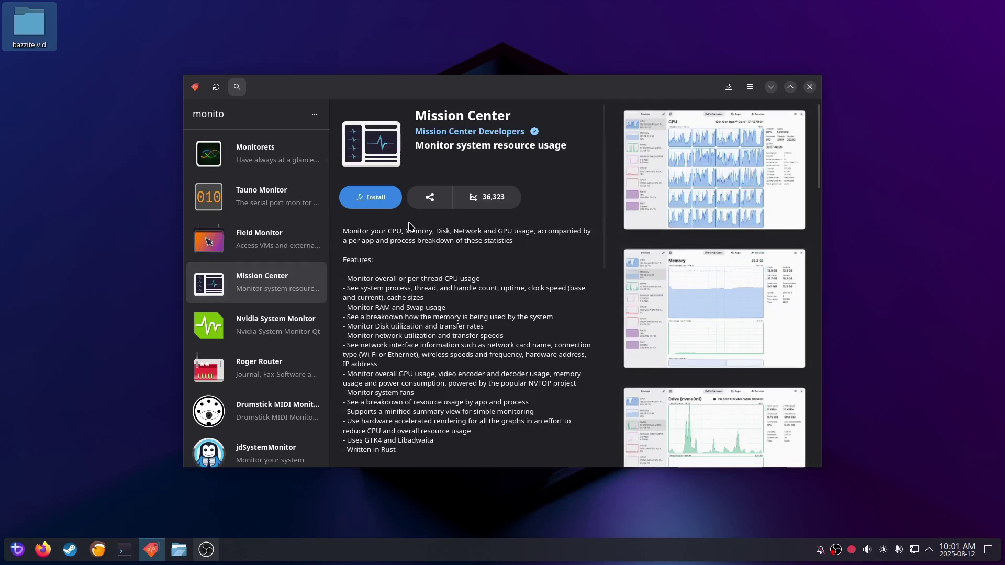
- Install Mission Center from its details page and confirm the installation
click(369, 198)
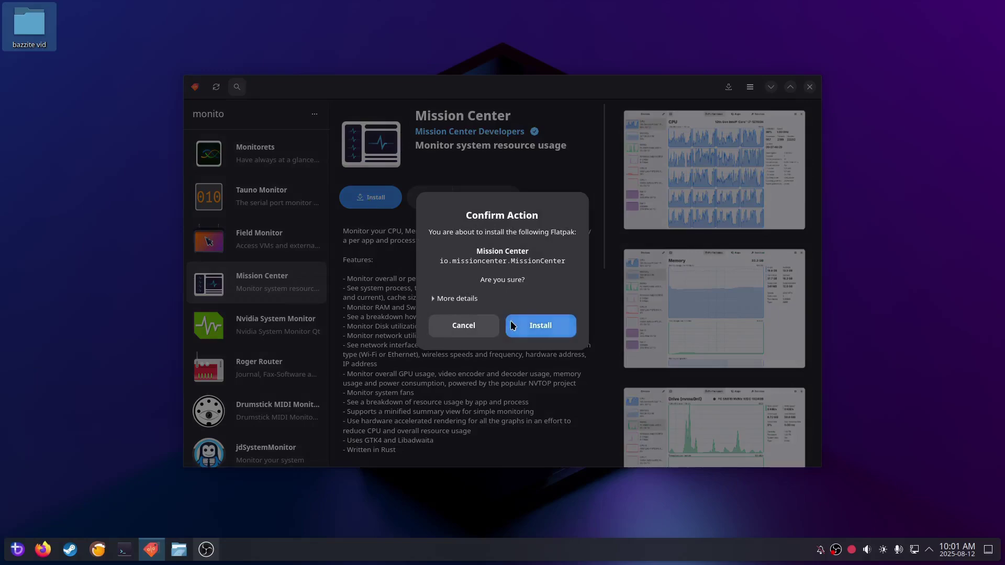
click(535, 329)
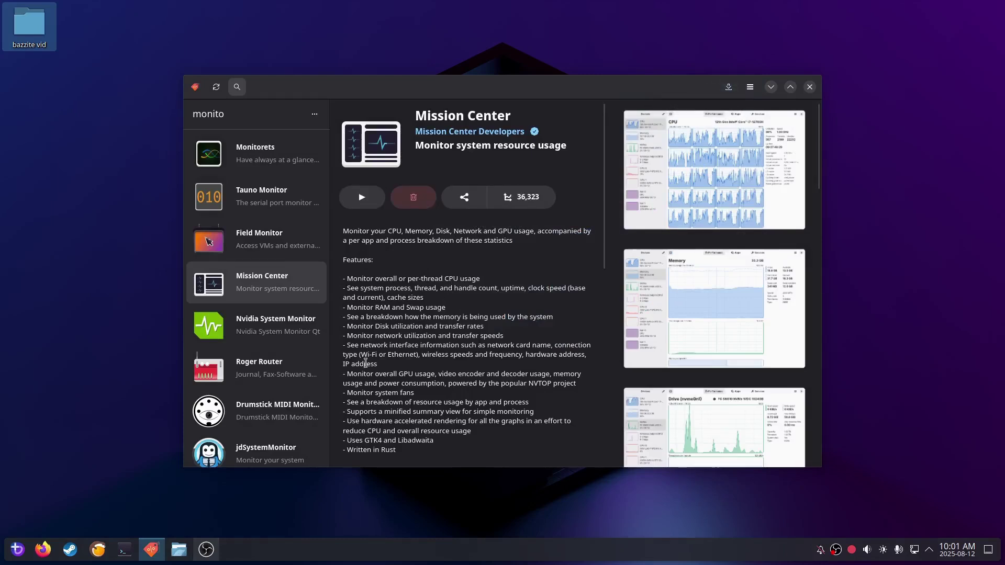
- Pin Mission Center from the launcher's System category to the Task Manager
click(17, 549)
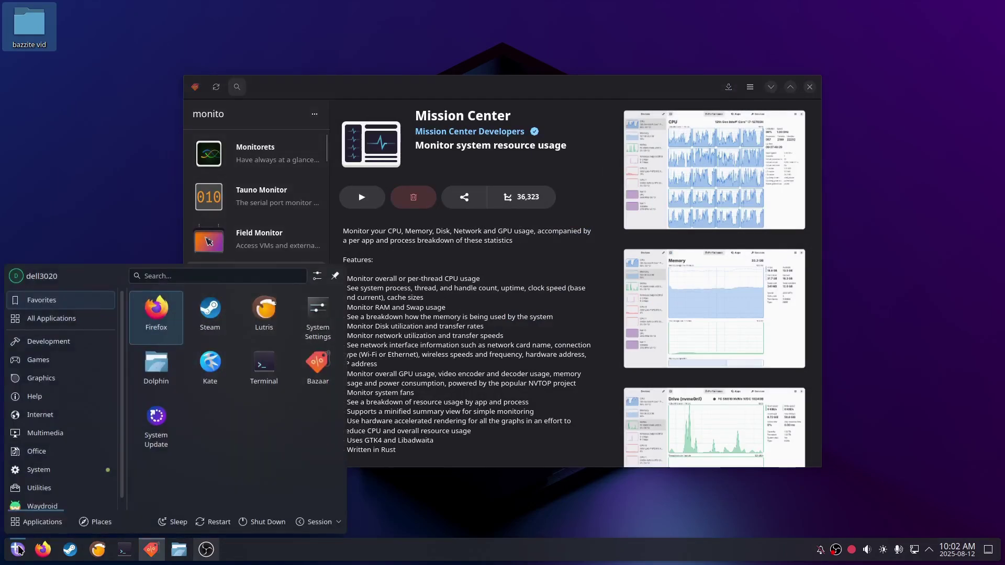
click(52, 476)
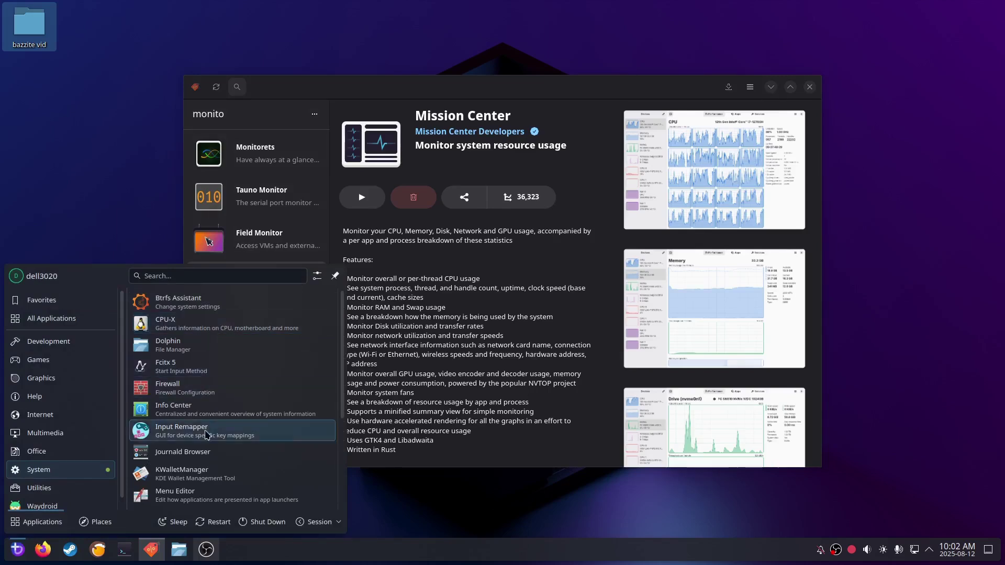
scroll(201, 450, down, 3)
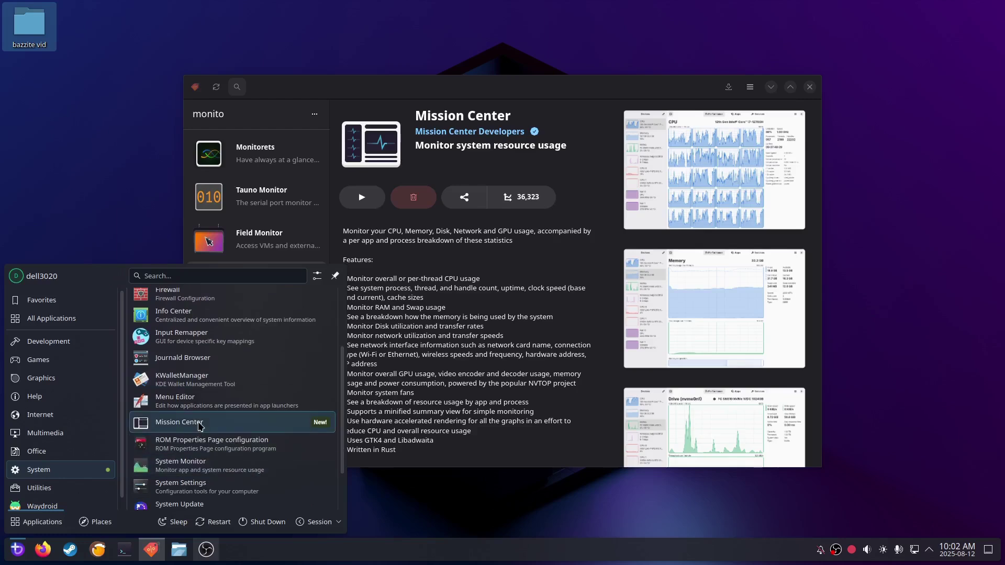
right_click(199, 426)
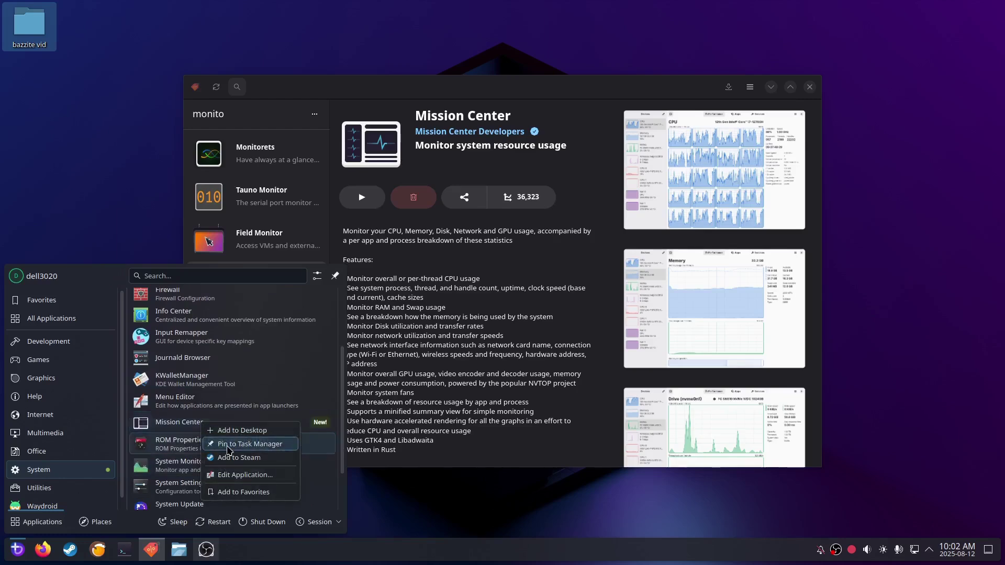
click(229, 449)
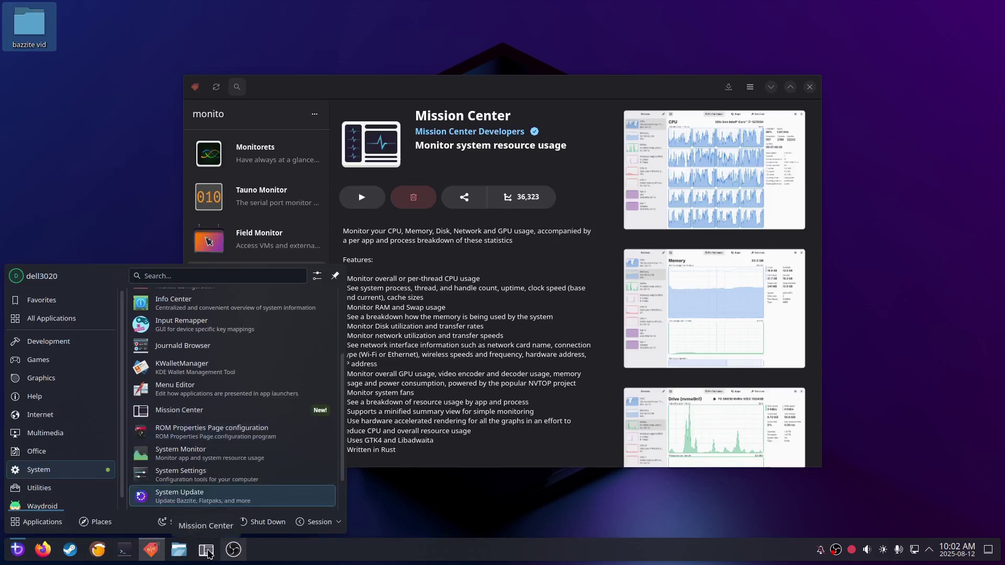
- Launch Mission Center from the taskbar and enlarge its window
click(207, 550)
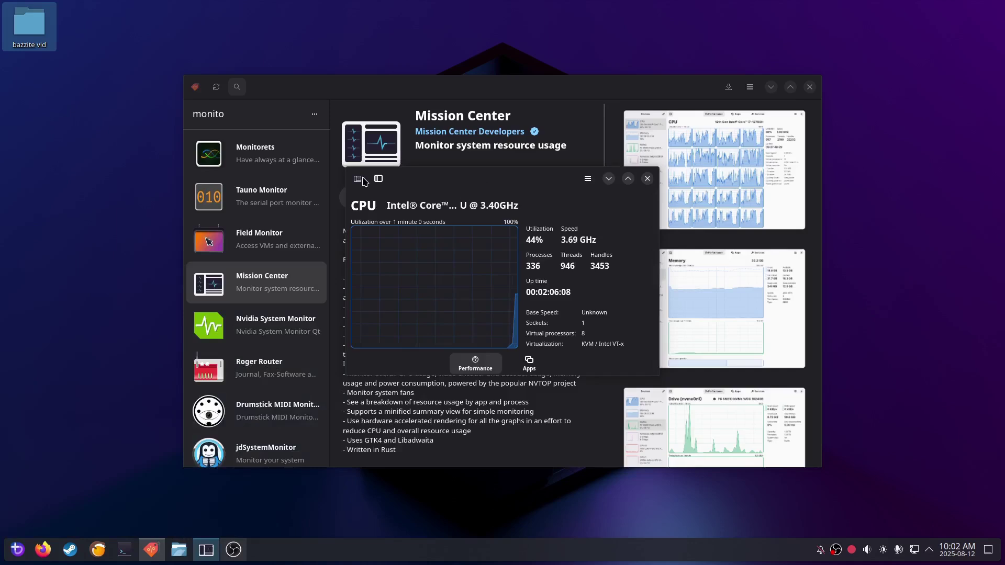
click(379, 180)
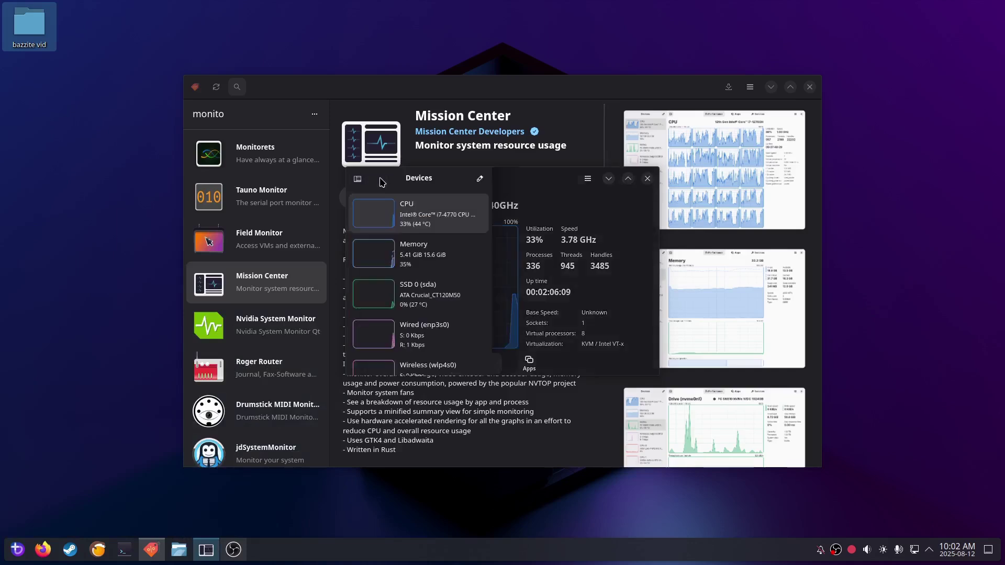
click(527, 175)
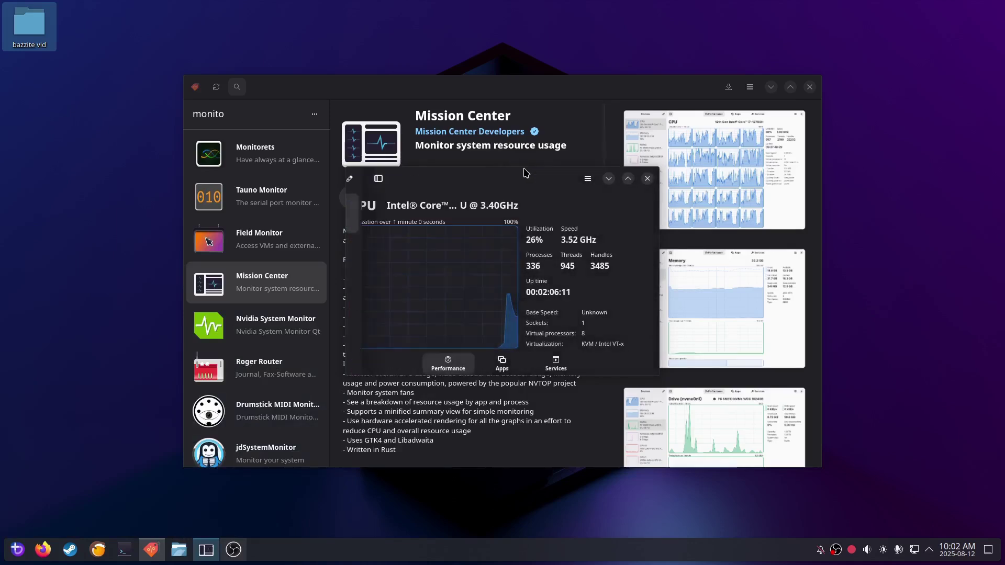
click(379, 180)
click(570, 177)
drag(346, 168, 250, 87)
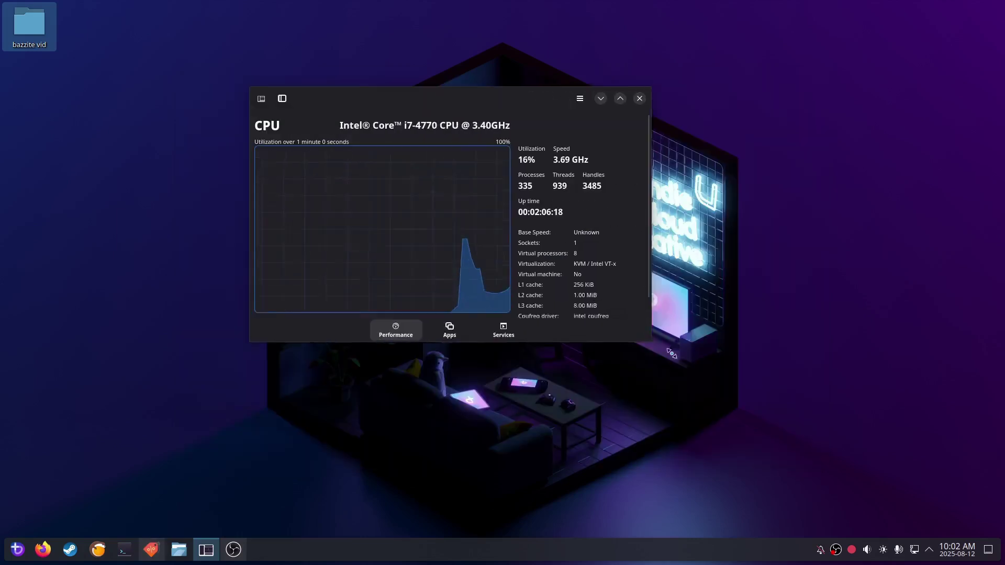
drag(658, 374, 708, 393)
- Check the GPU, SSD and memory pages, then show the full i7-4770 CPU page
click(282, 99)
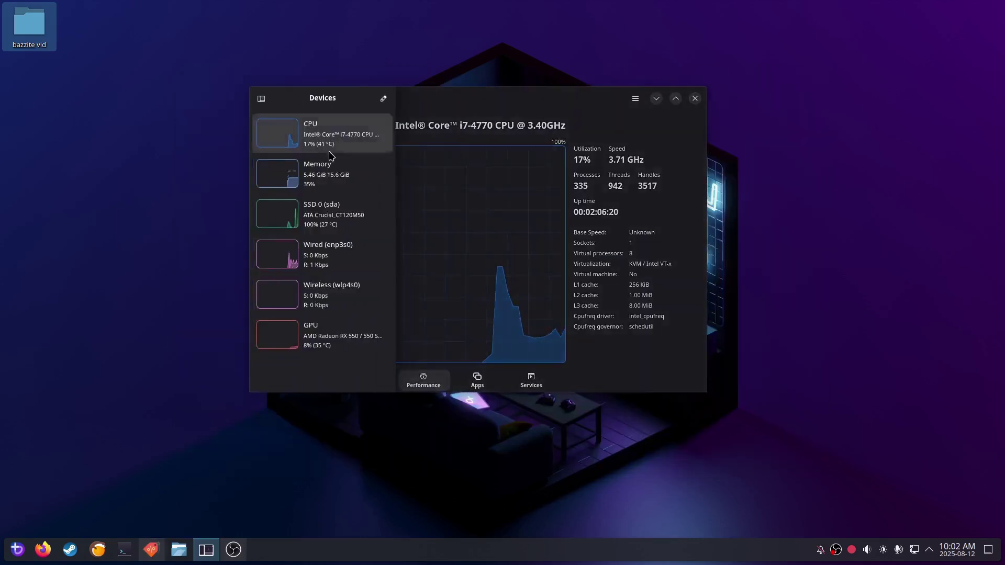
click(335, 336)
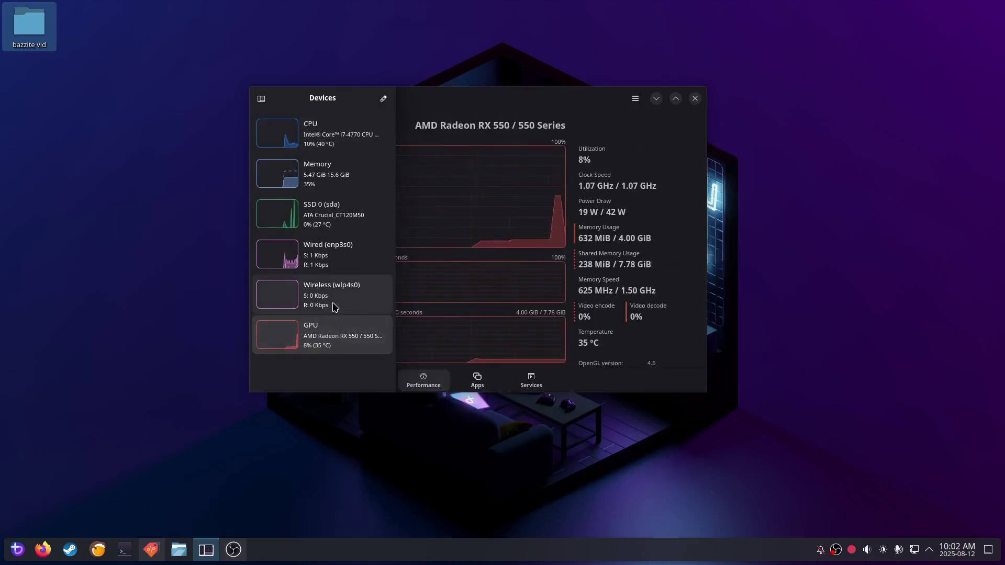
click(340, 215)
click(334, 171)
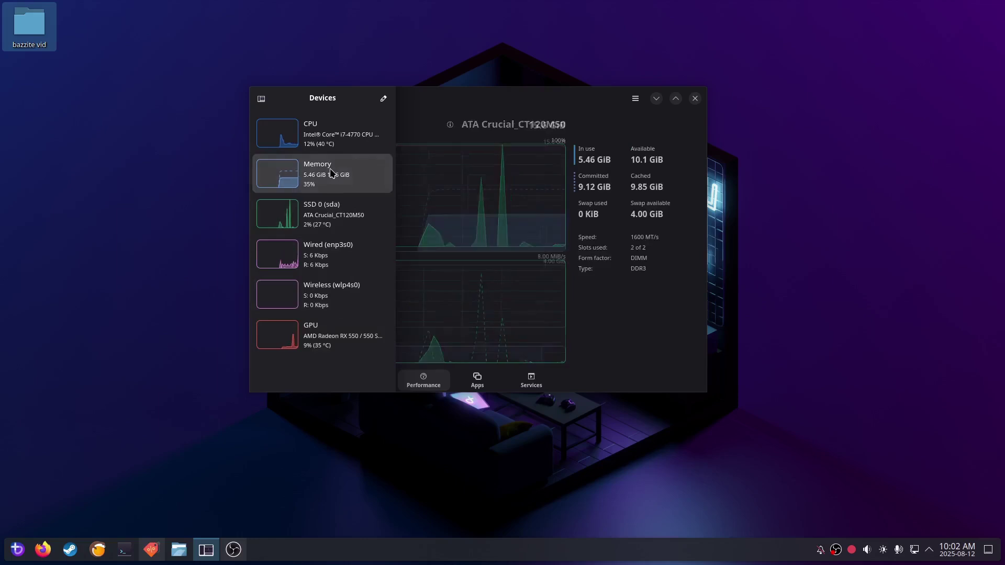
click(331, 138)
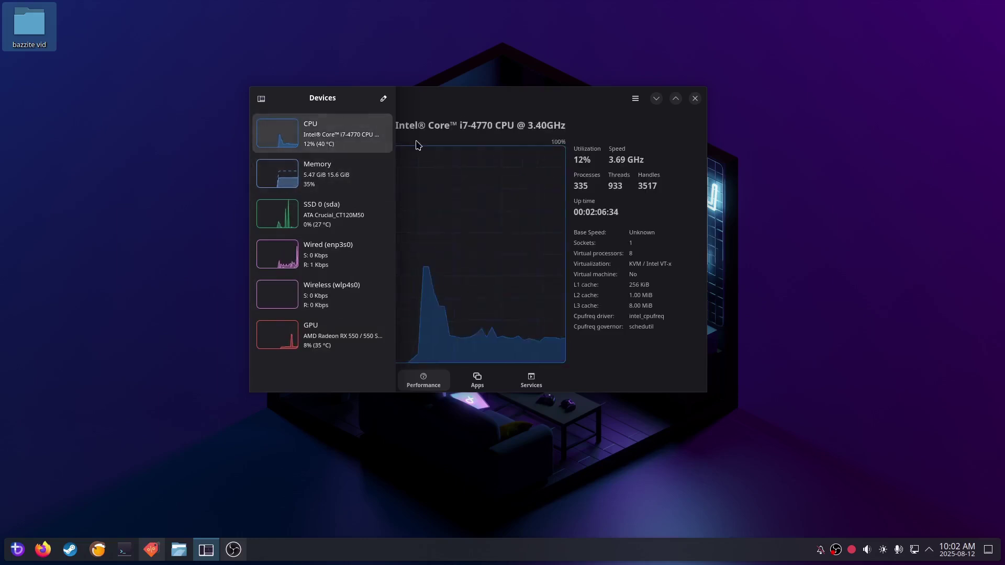
click(434, 101)
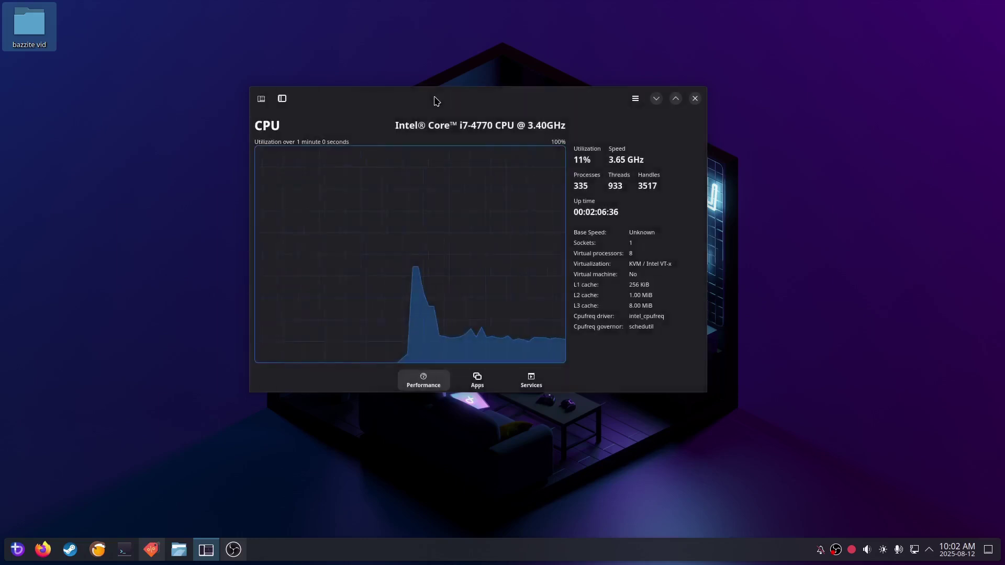
right_click(443, 277)
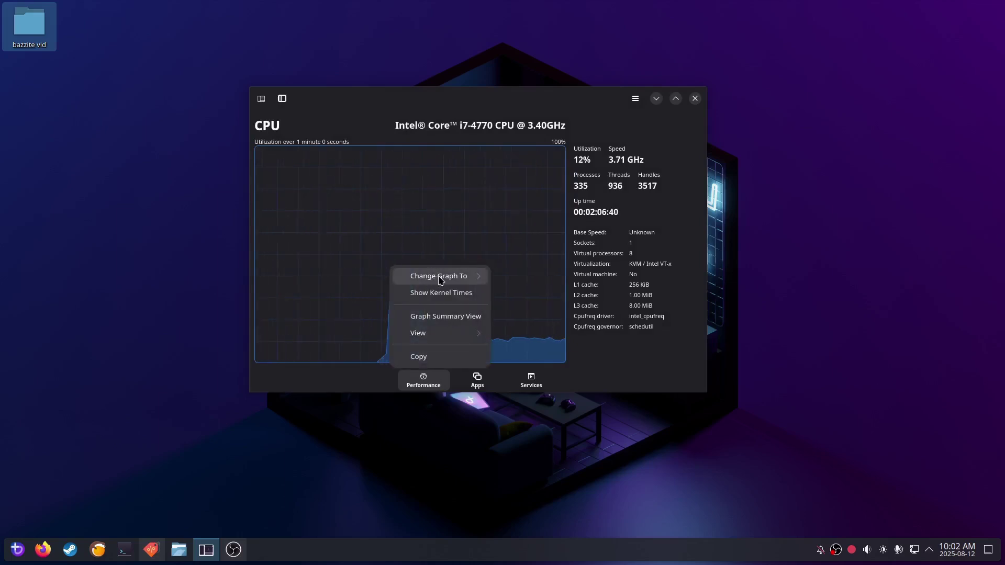
- Change the CPU graph to Logical Processors, then show the AMD Radeon RX 550 GPU page
click(438, 277)
click(438, 306)
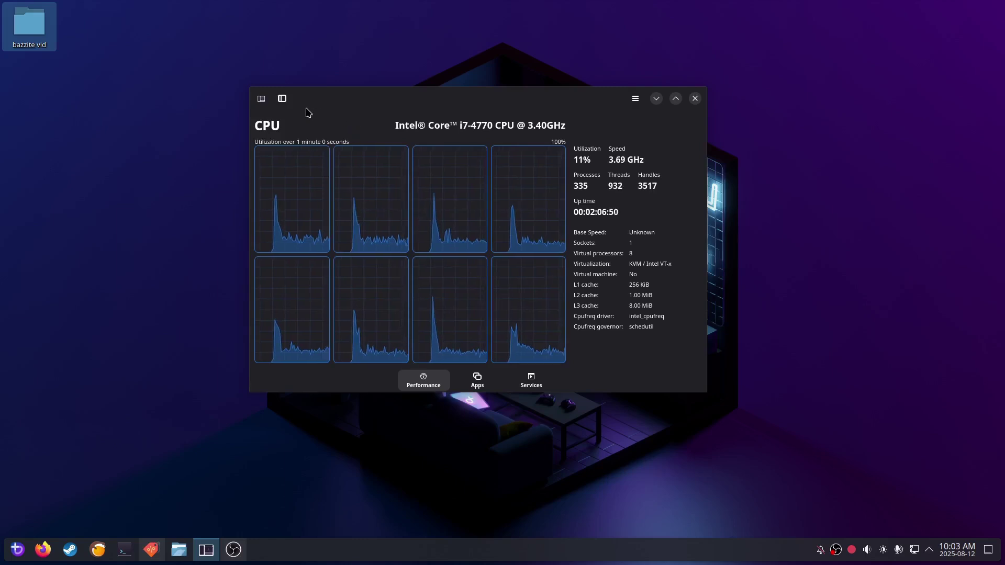
click(283, 99)
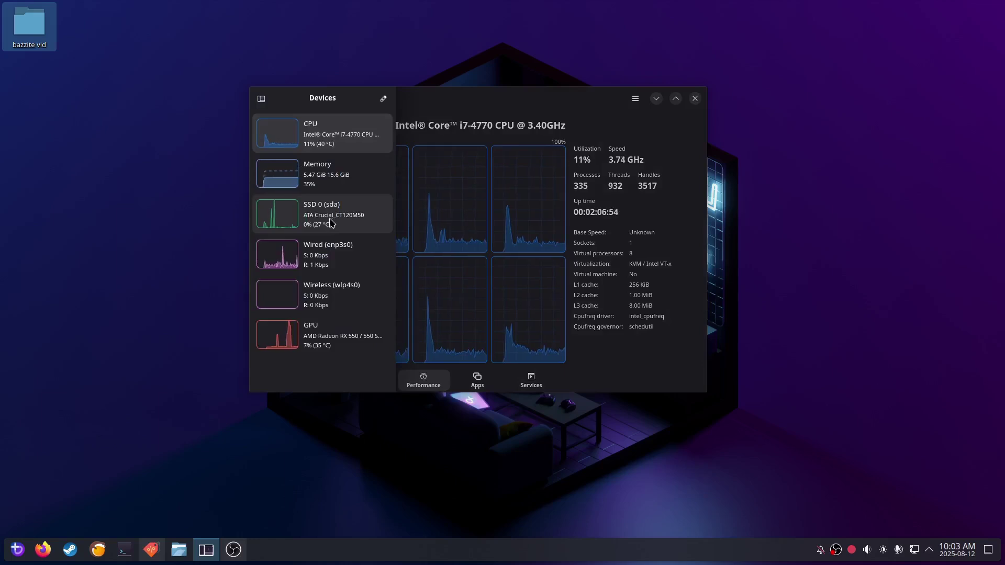
click(323, 344)
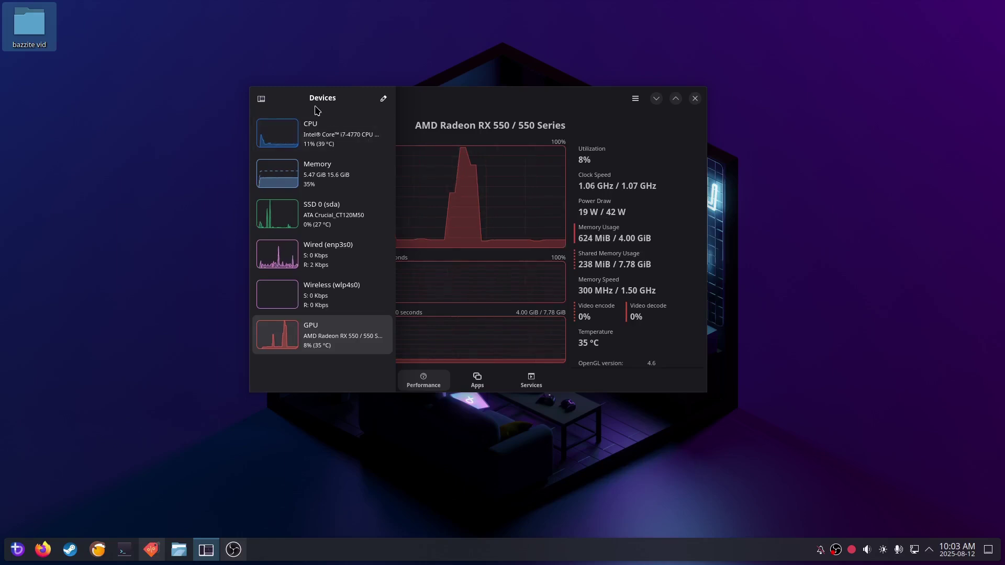
click(461, 110)
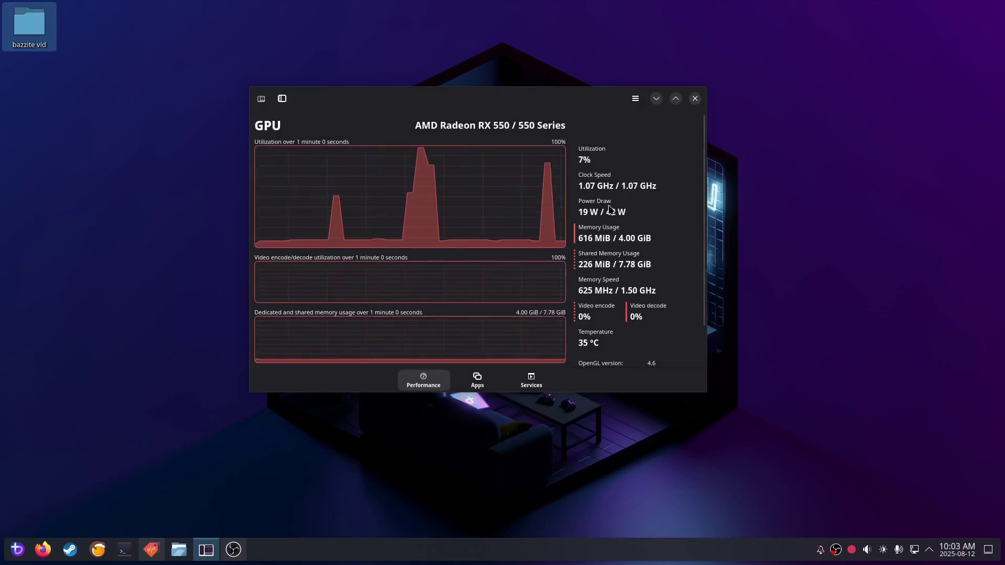
- Search 'mango' in Bazaar and install Mango Juice, confirming the installation
key(alt+Tab)
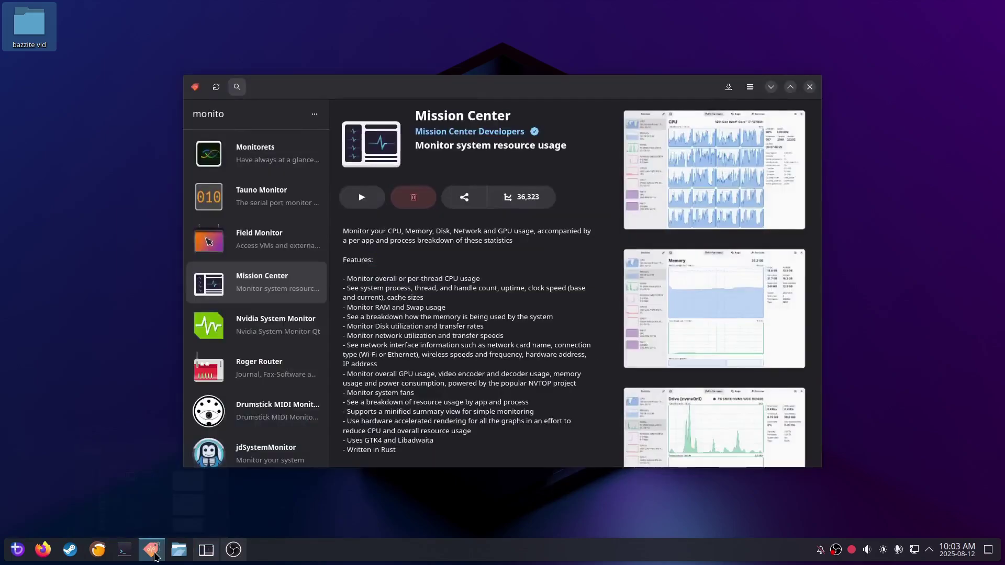
drag(227, 116, 155, 115)
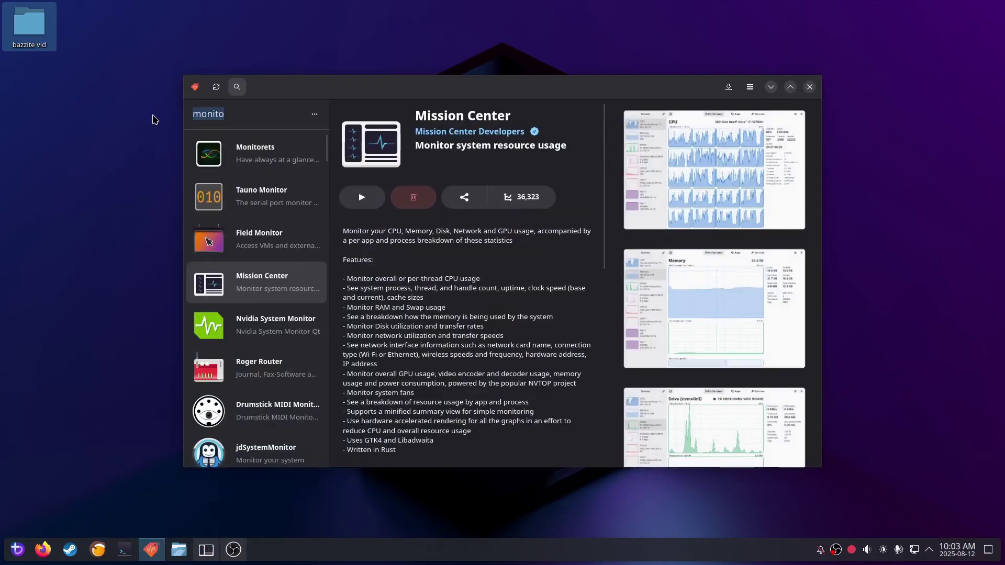
text(mango)
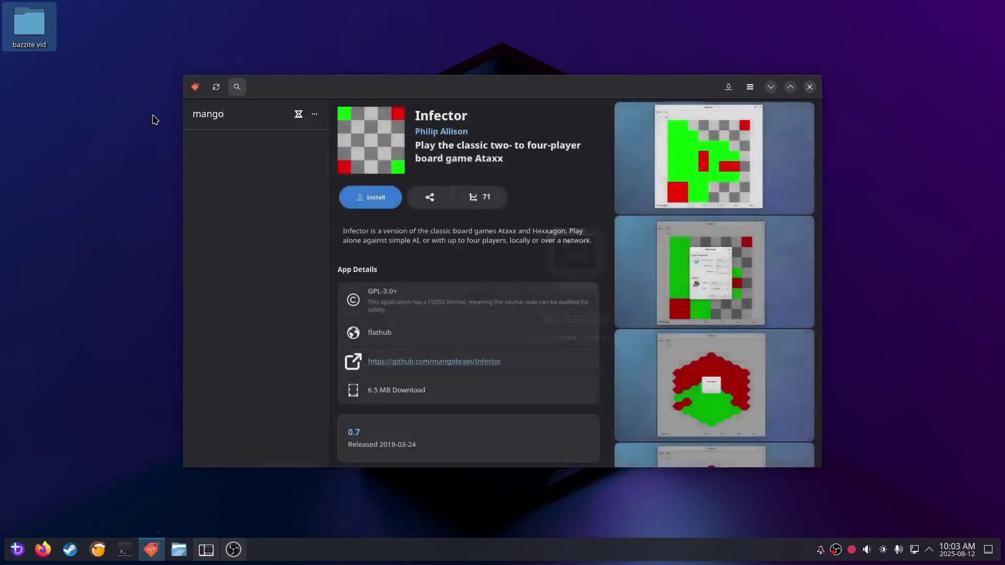
click(256, 149)
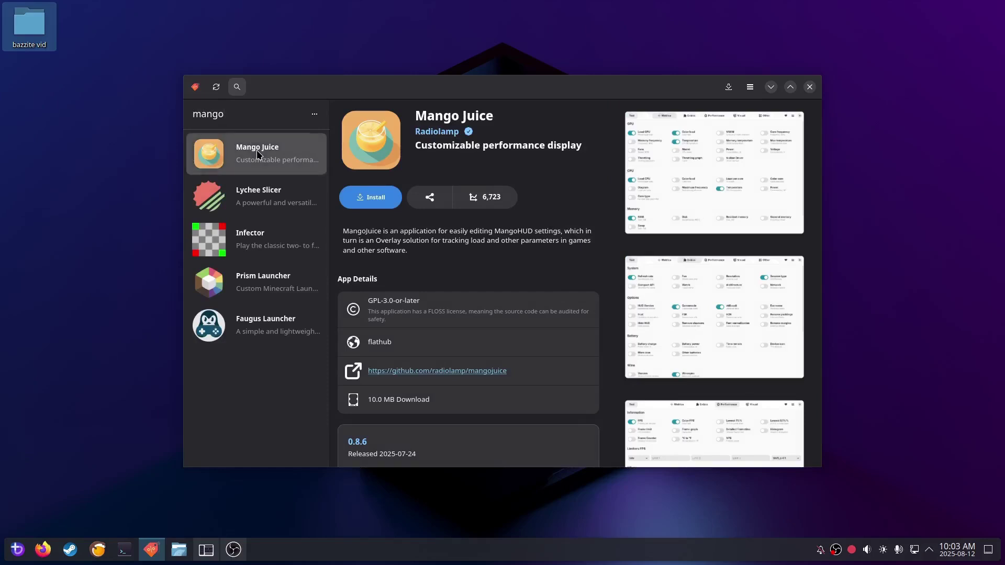
scroll(713, 372, down, 8)
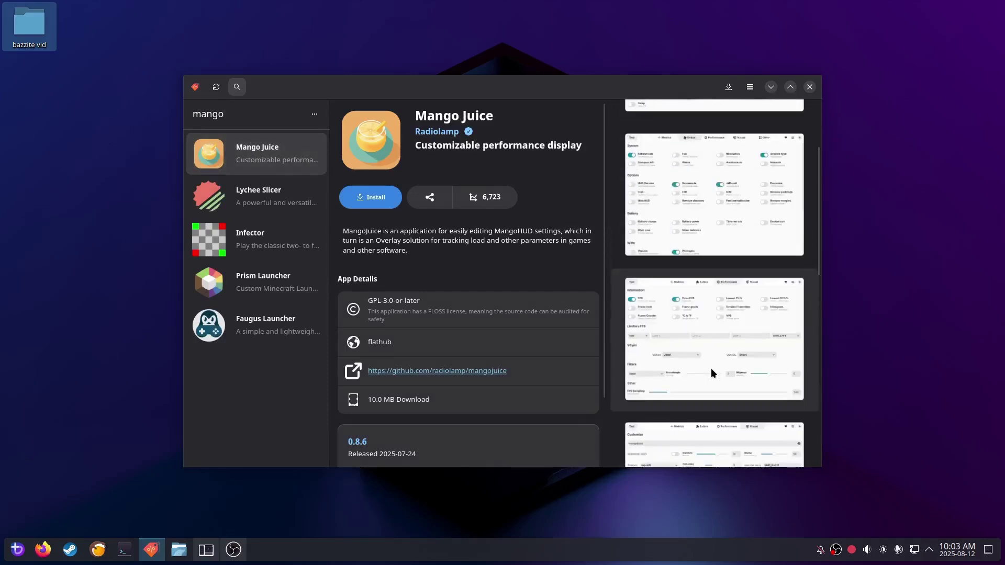
scroll(717, 372, down, 2)
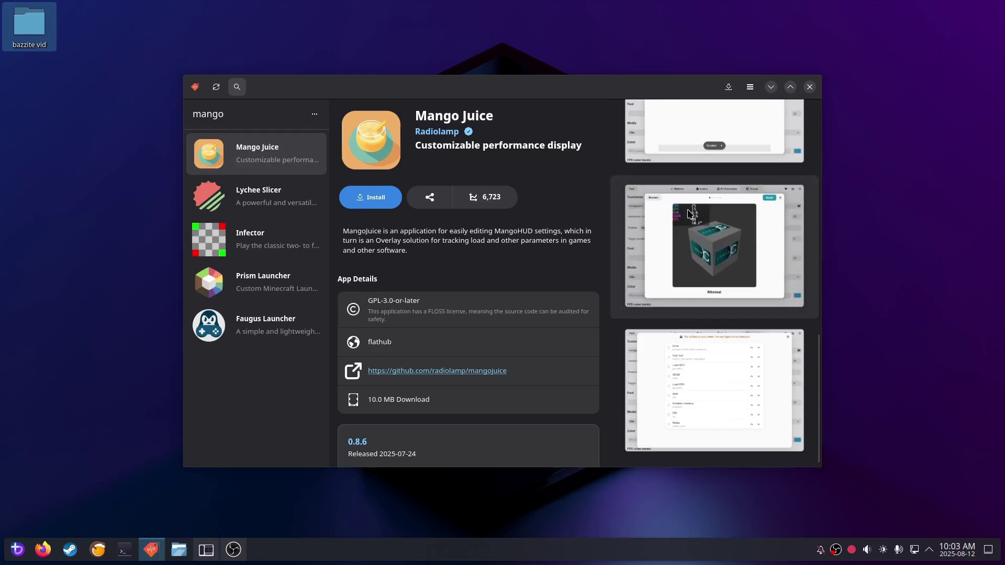
click(373, 201)
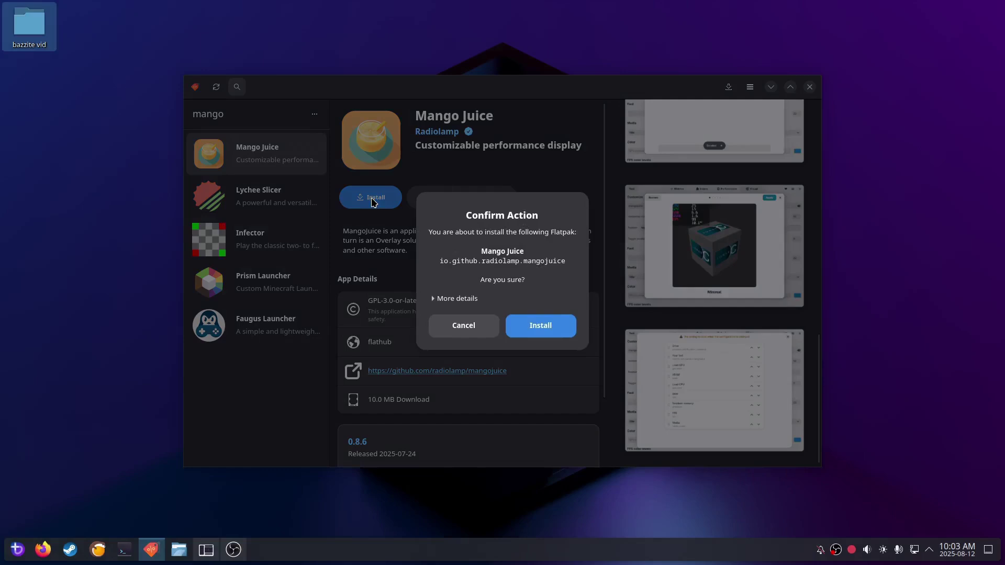
click(543, 327)
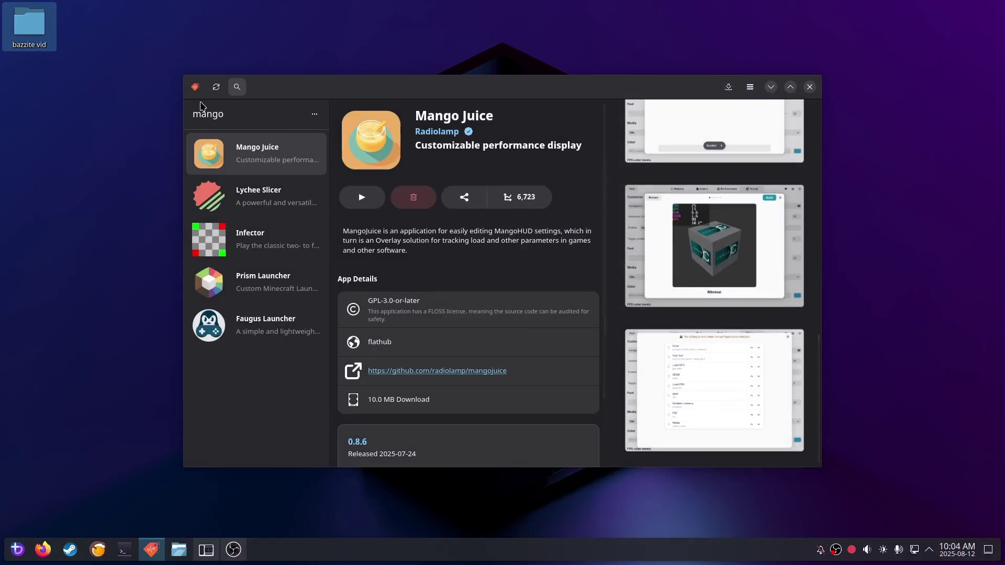
- Search 'chrome', choose the stable Google Chrome (not unstable), and confirm its installation
click(237, 87)
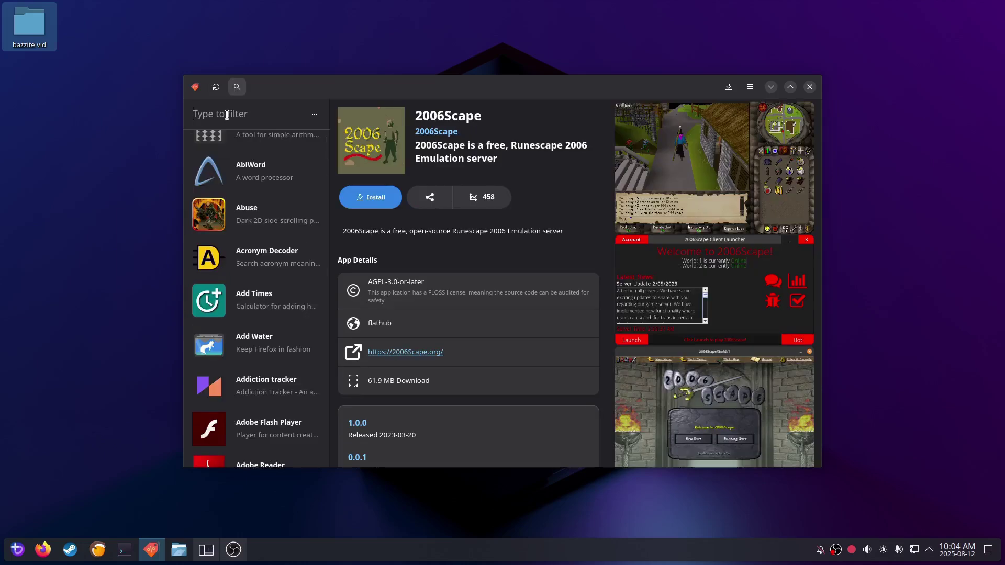
text(chrome)
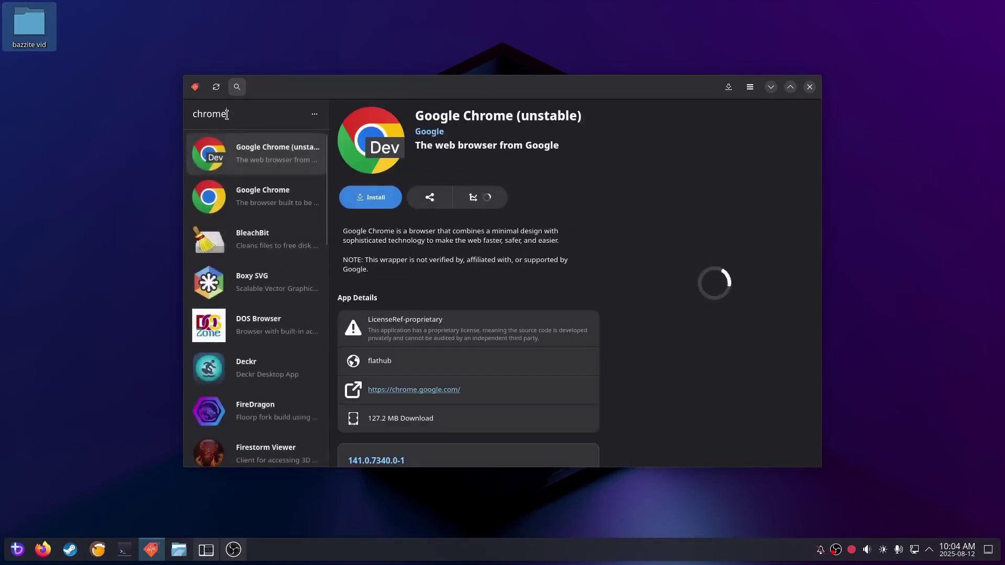
click(261, 202)
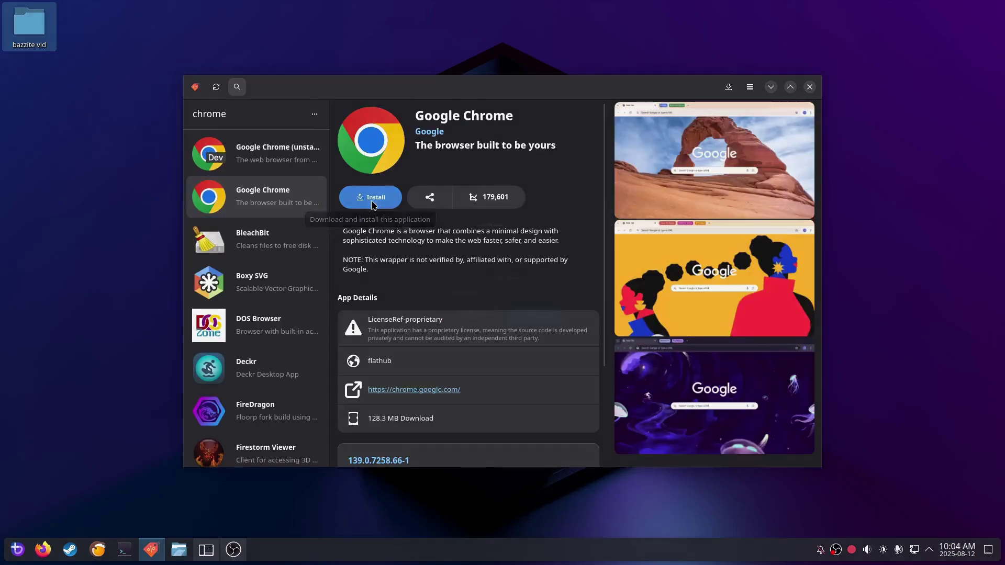
click(373, 202)
click(545, 327)
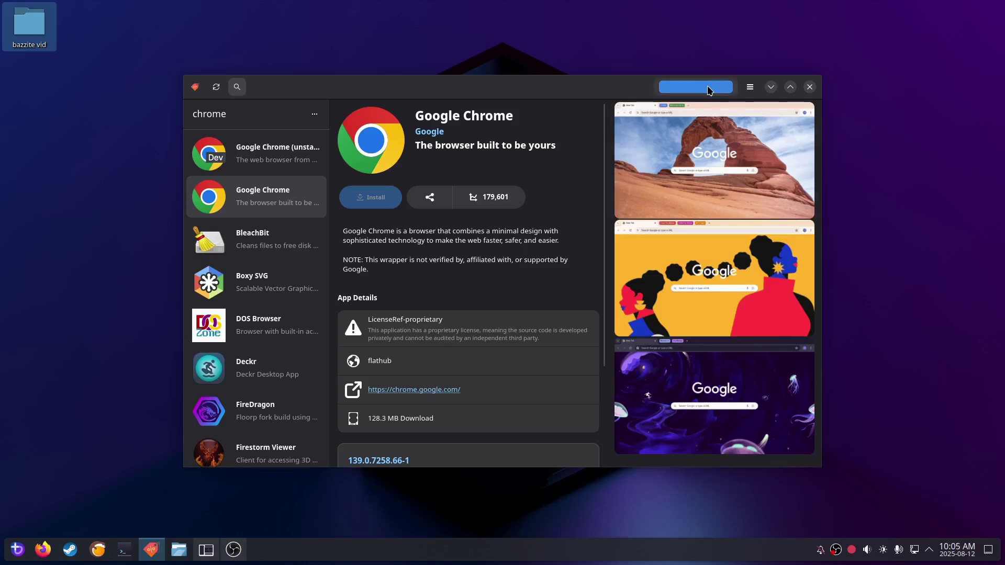
- View the Firestorm Viewer, FireDragon, Deckr and DOS Browser details among the chrome results
scroll(250, 347, down, 2)
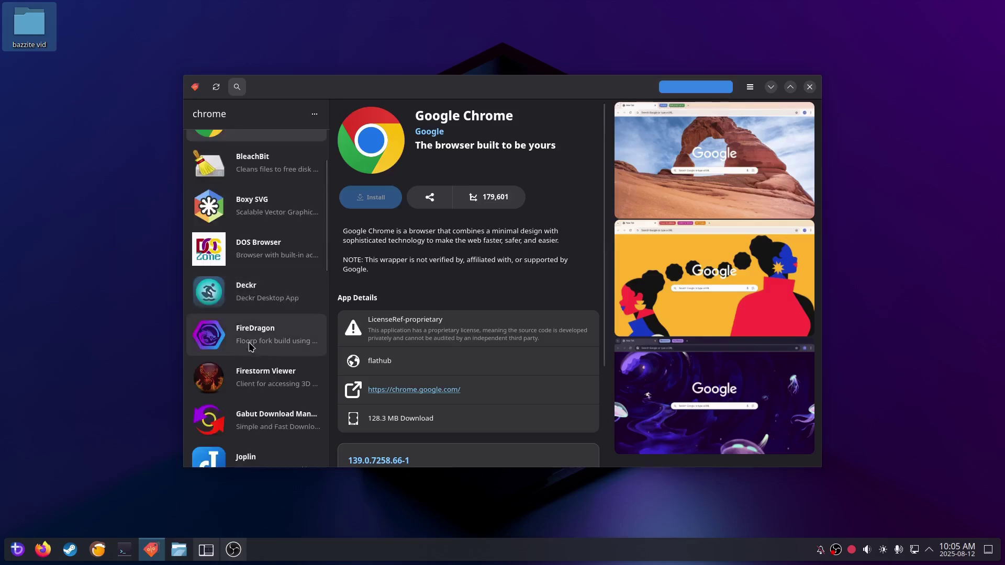
click(272, 378)
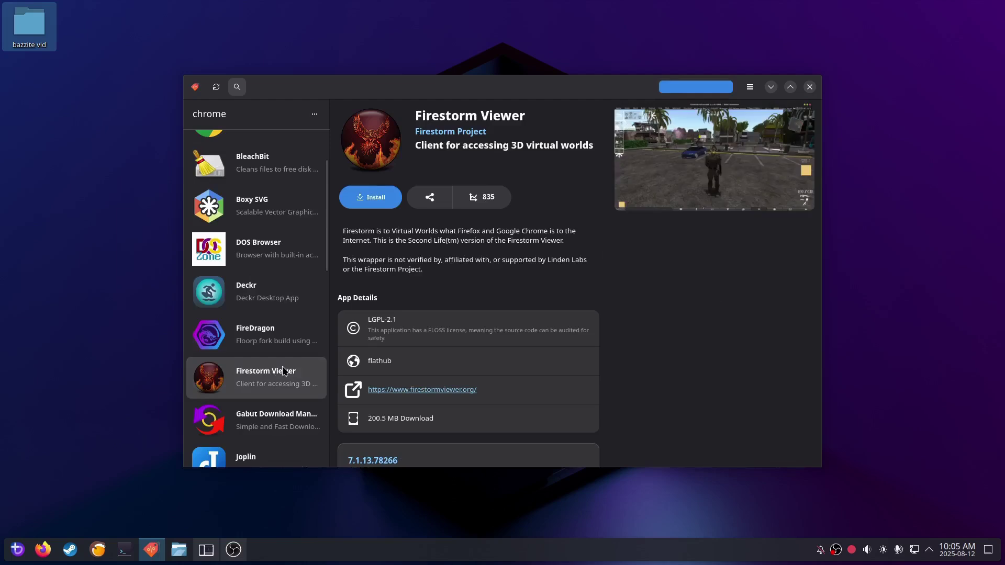
click(284, 339)
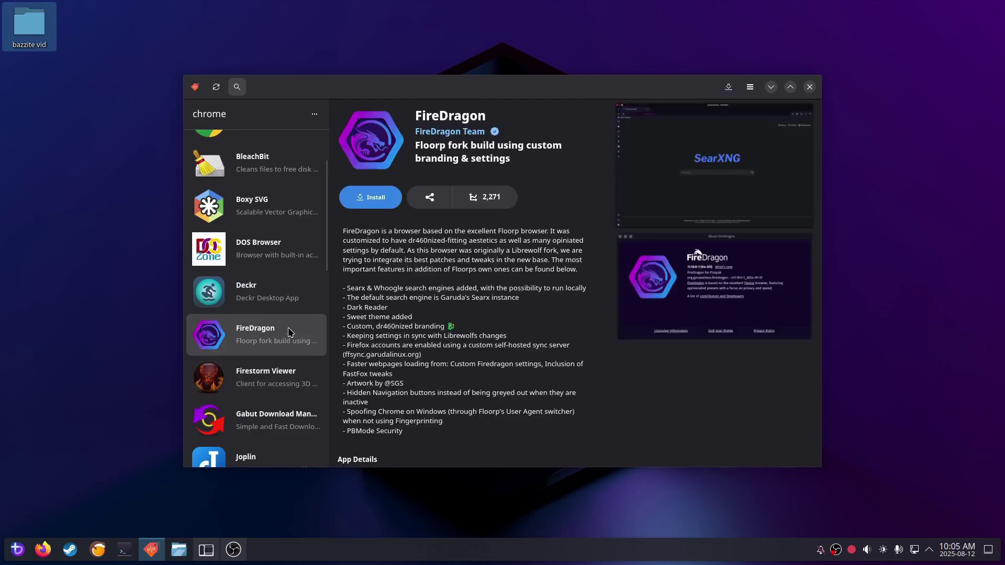
click(289, 303)
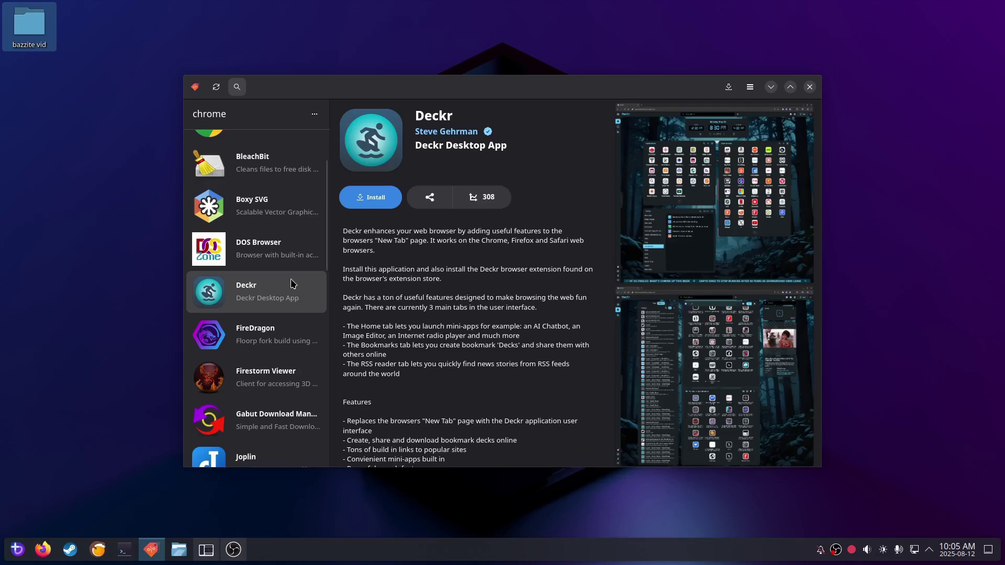
click(283, 256)
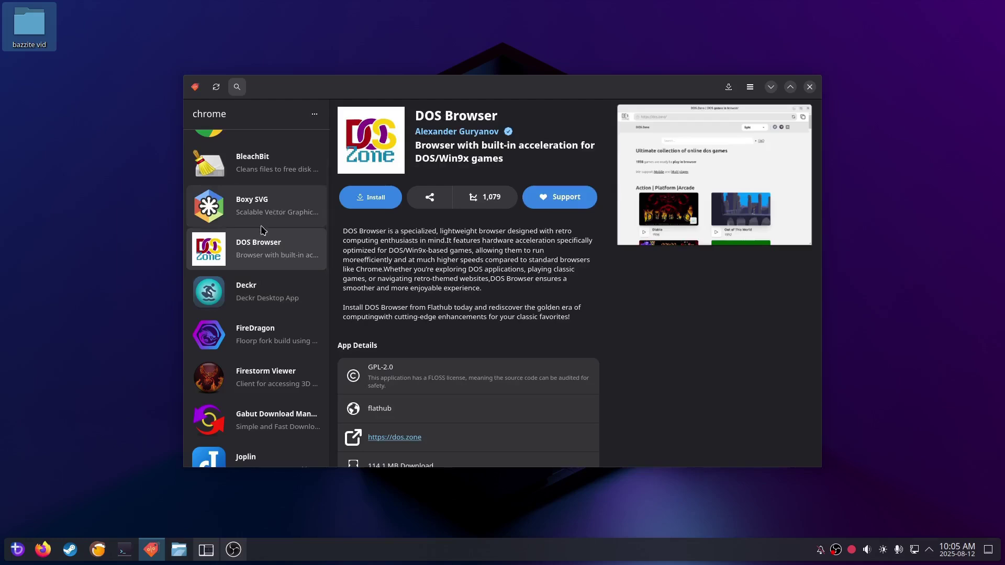
- Check the Postman, Chromium and Shortwave details, then clear the chrome search filter
scroll(262, 246, down, 5)
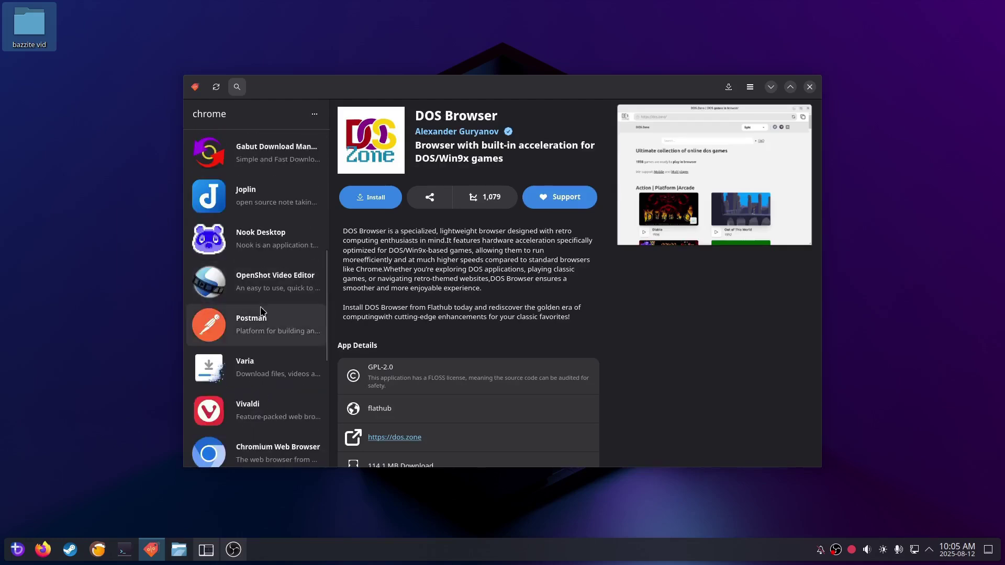
scroll(265, 323, down, 1)
click(272, 288)
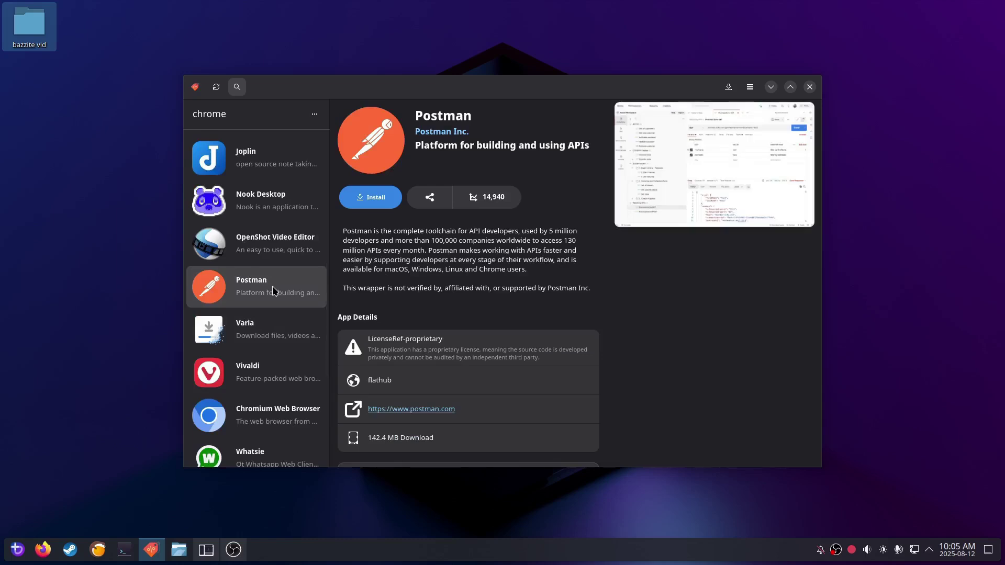
scroll(272, 286, down, 3)
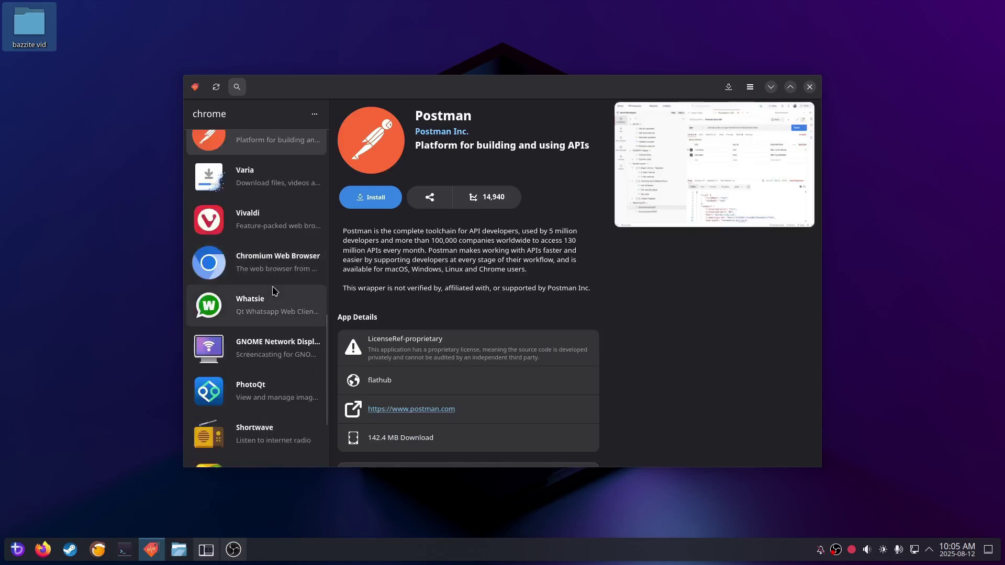
click(272, 265)
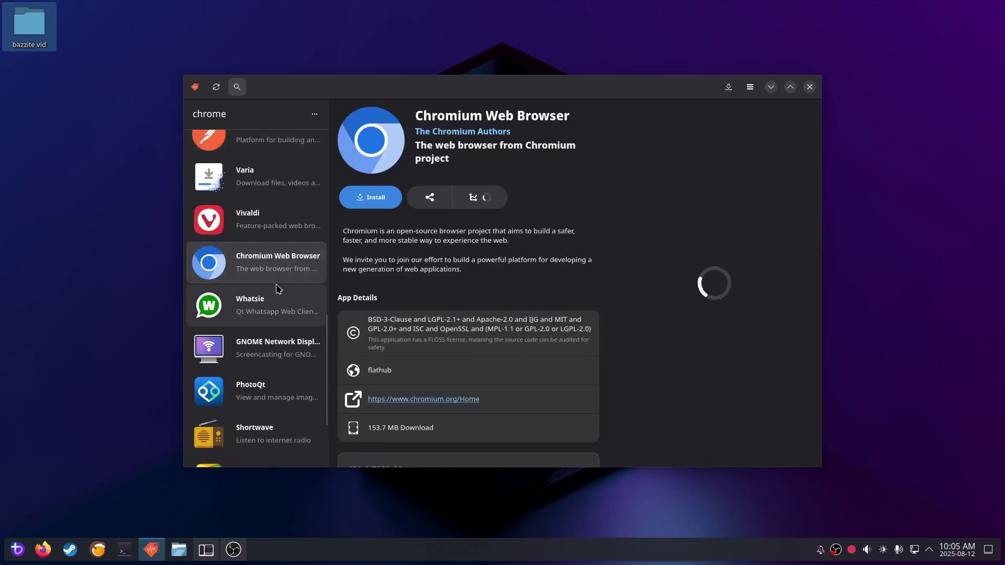
scroll(268, 372, down, 2)
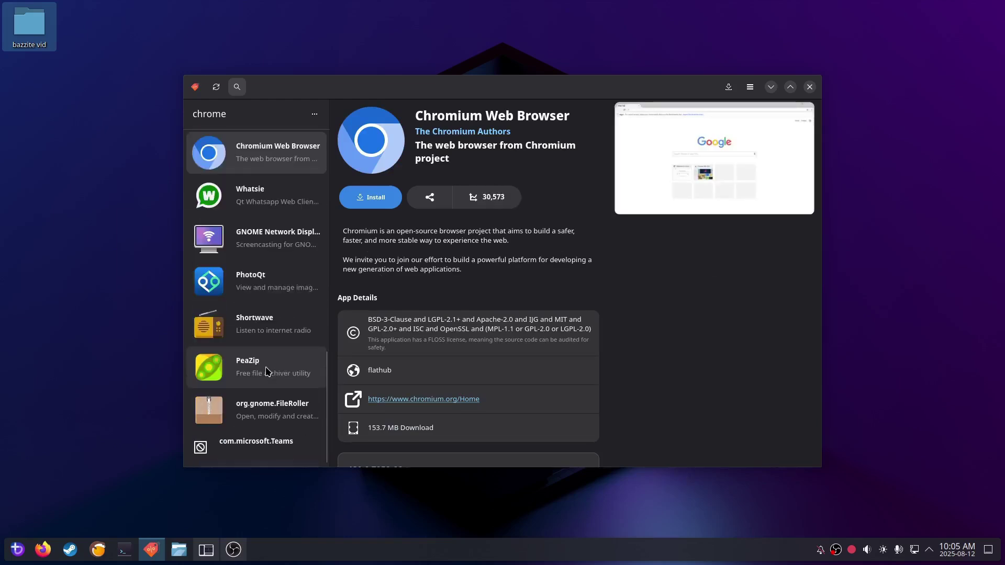
click(270, 329)
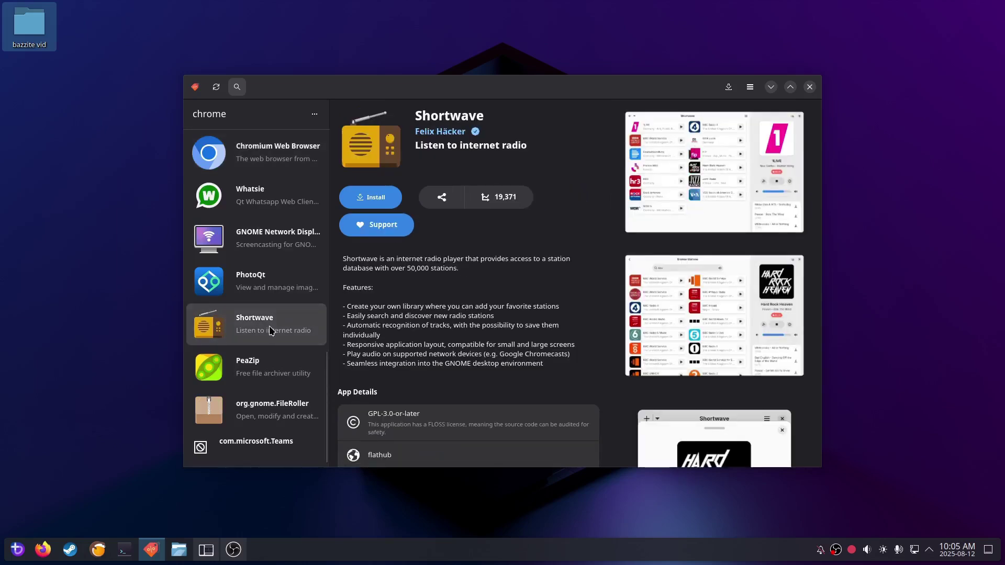
scroll(270, 330, up, 10)
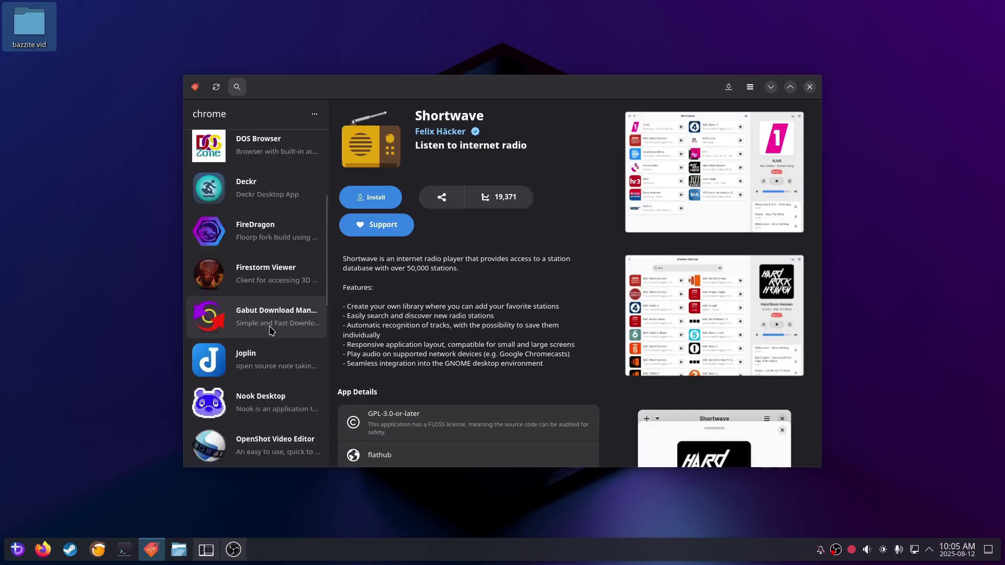
click(195, 89)
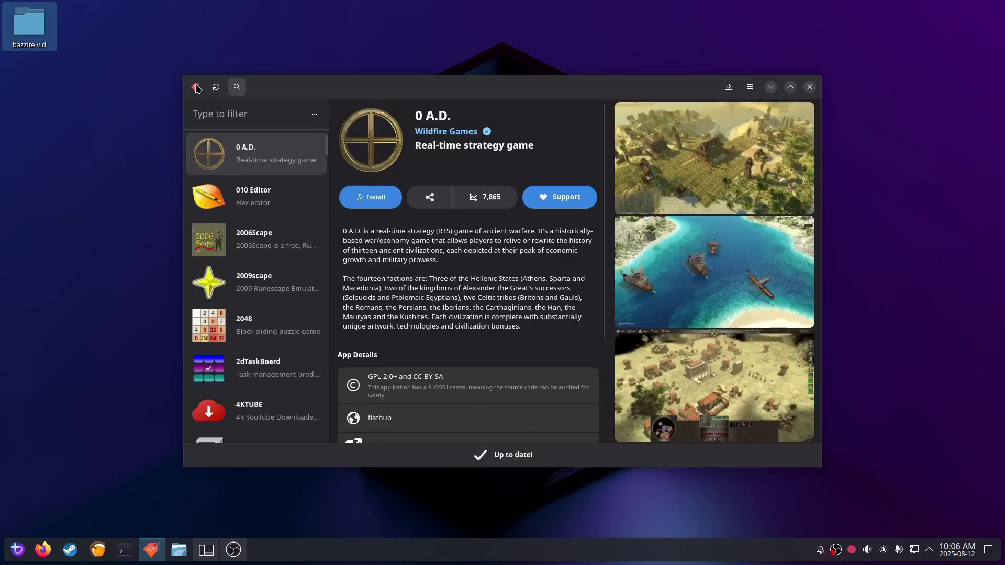
- Scroll the Curated tab past gaming, Streaming & Chat and Music & Media to Office & Productivity, then open the launcher
click(237, 87)
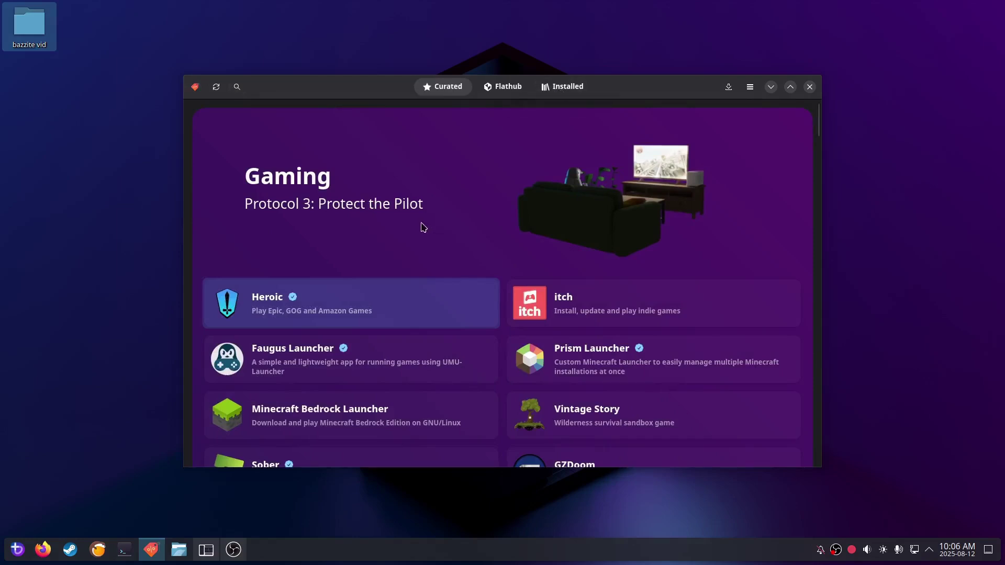
scroll(420, 225, down, 3)
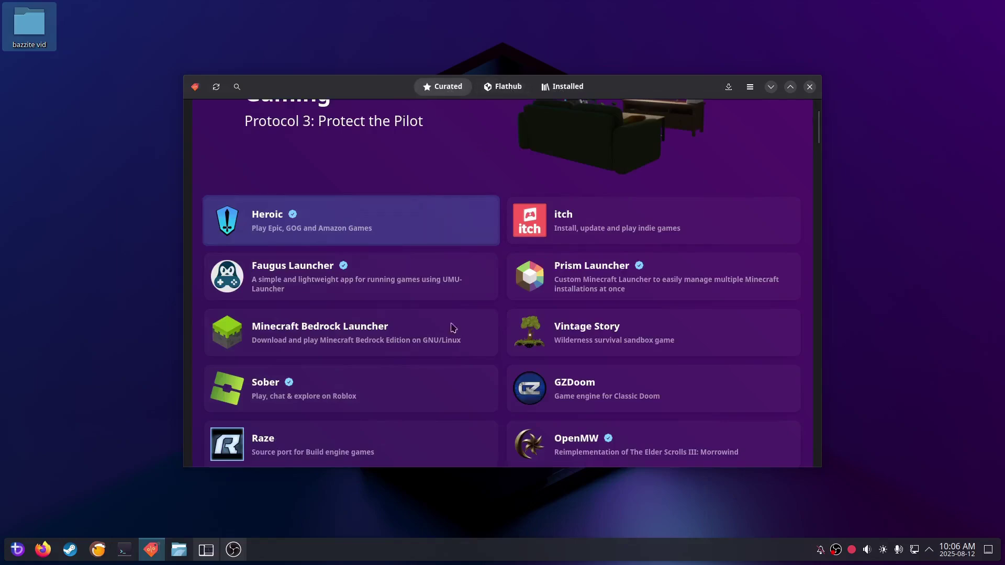
scroll(459, 348, down, 2)
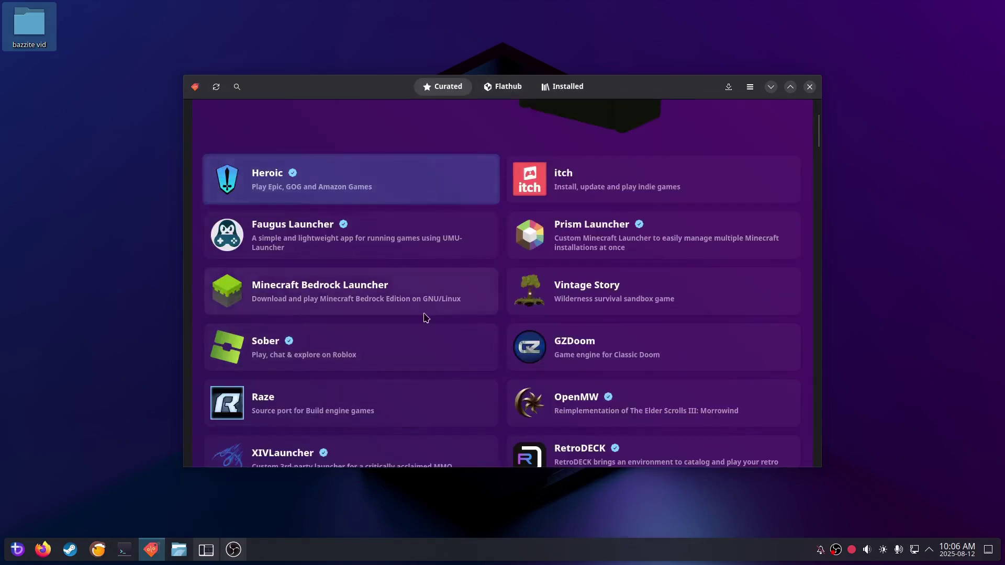
scroll(424, 316, down, 5)
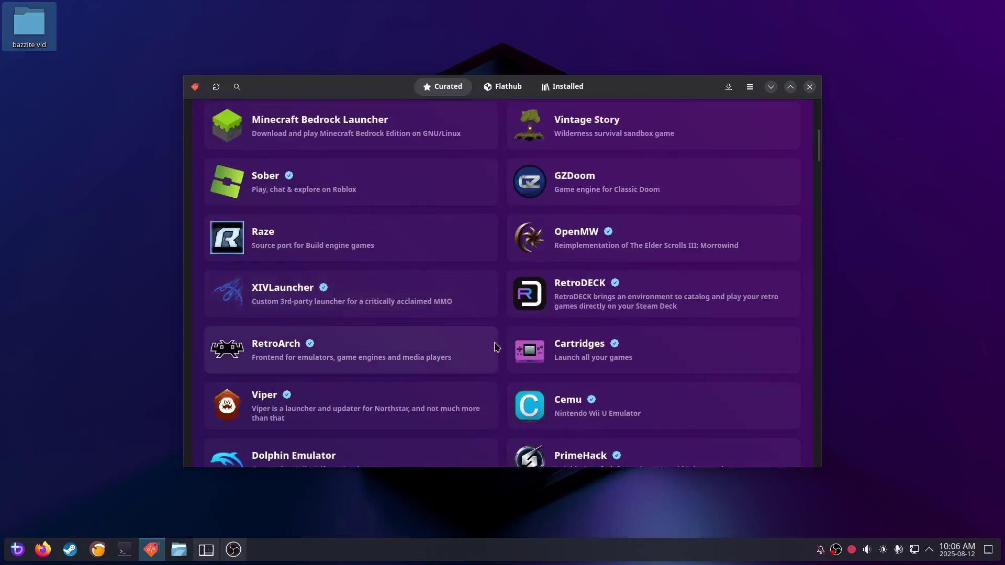
scroll(491, 346, down, 5)
scroll(496, 348, down, 4)
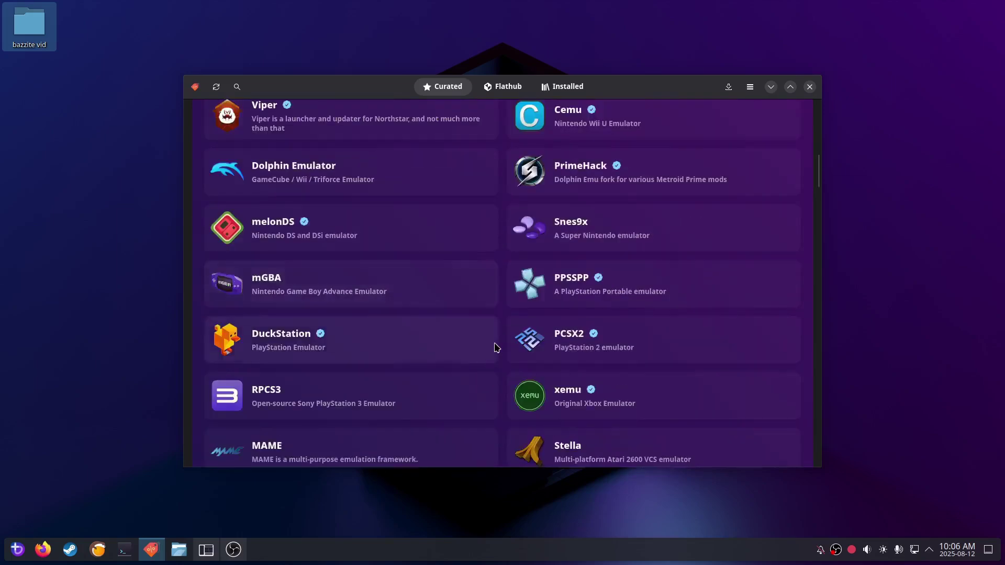
scroll(485, 299, down, 3)
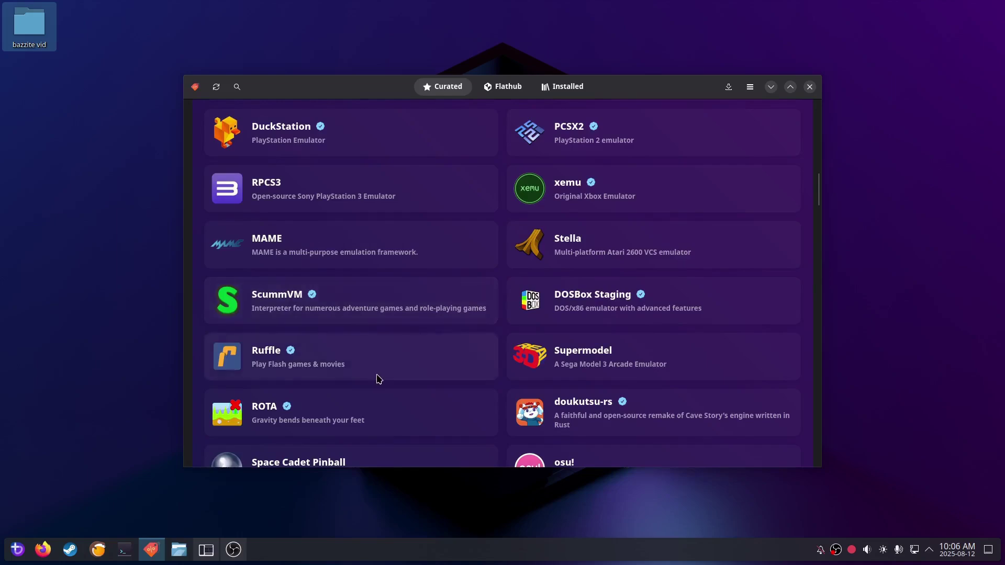
scroll(384, 390, down, 6)
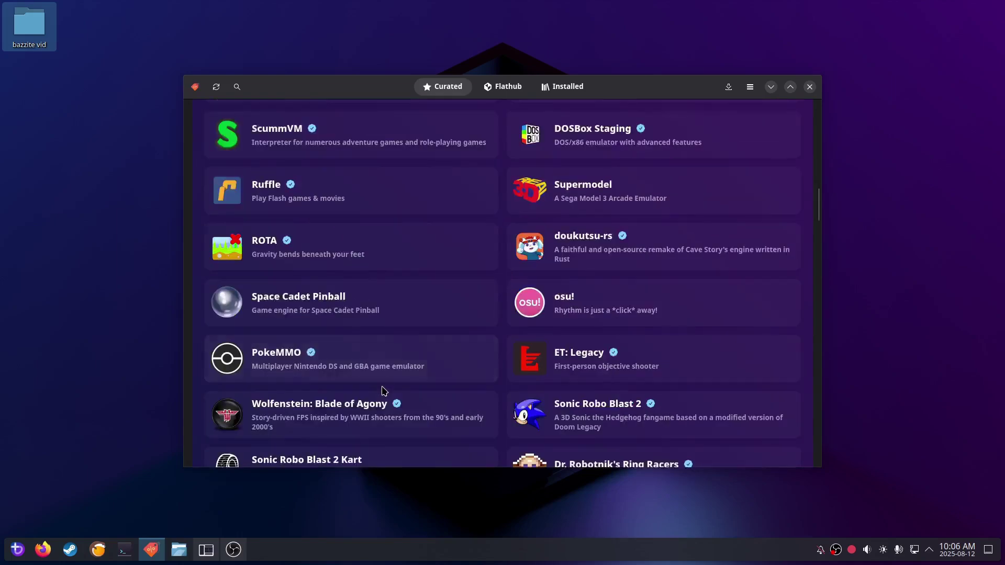
scroll(383, 391, down, 3)
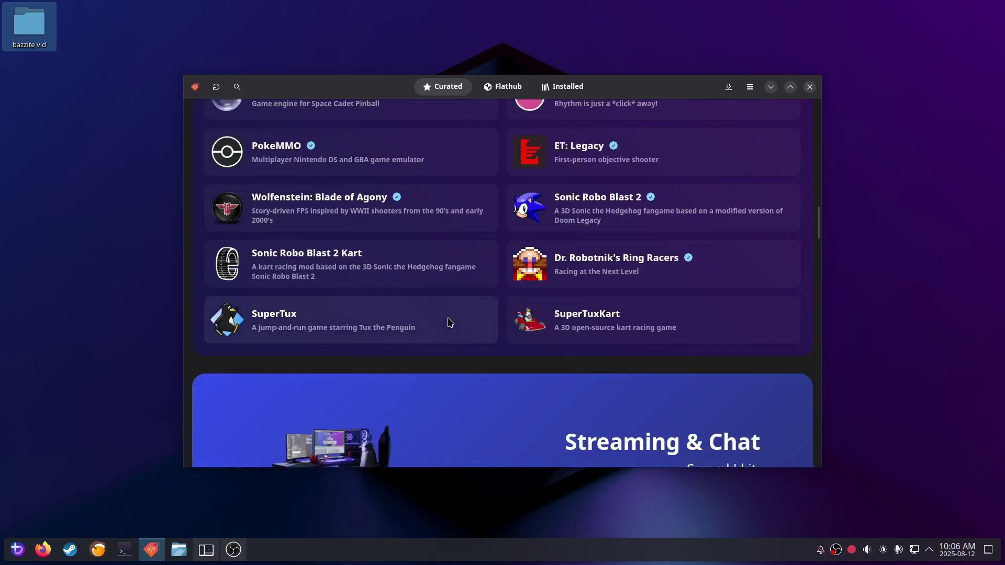
scroll(447, 318, down, 9)
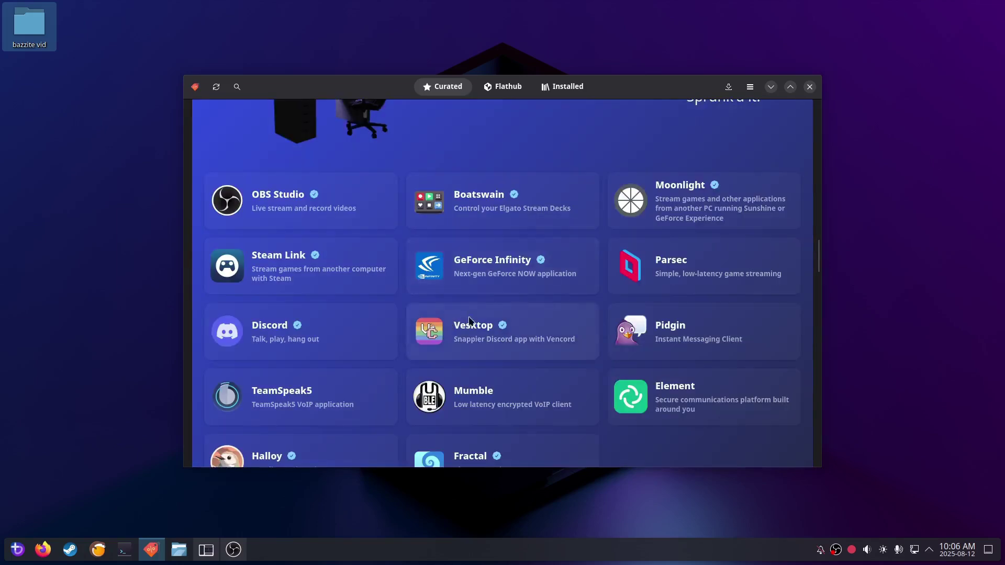
scroll(547, 341, down, 3)
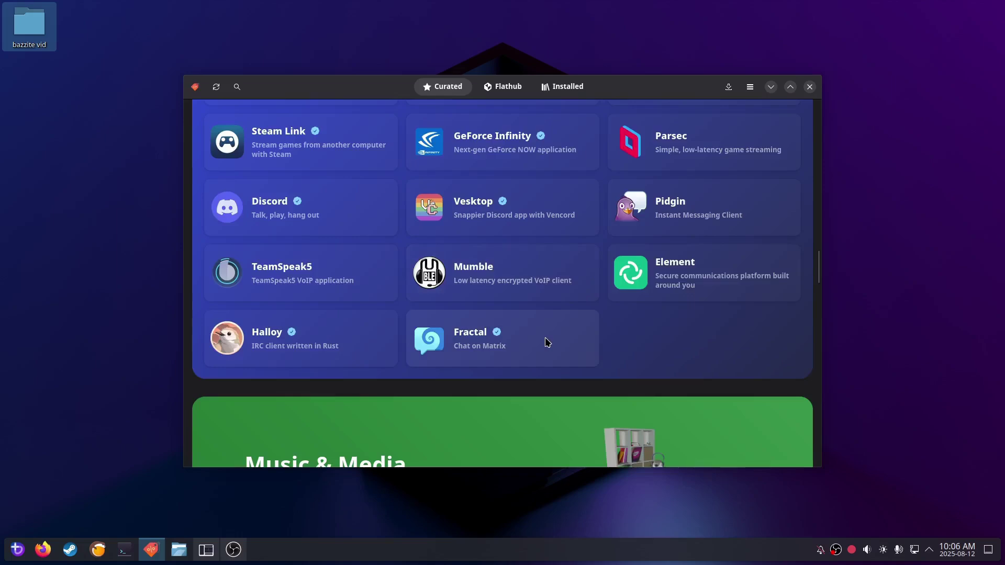
scroll(546, 342, down, 8)
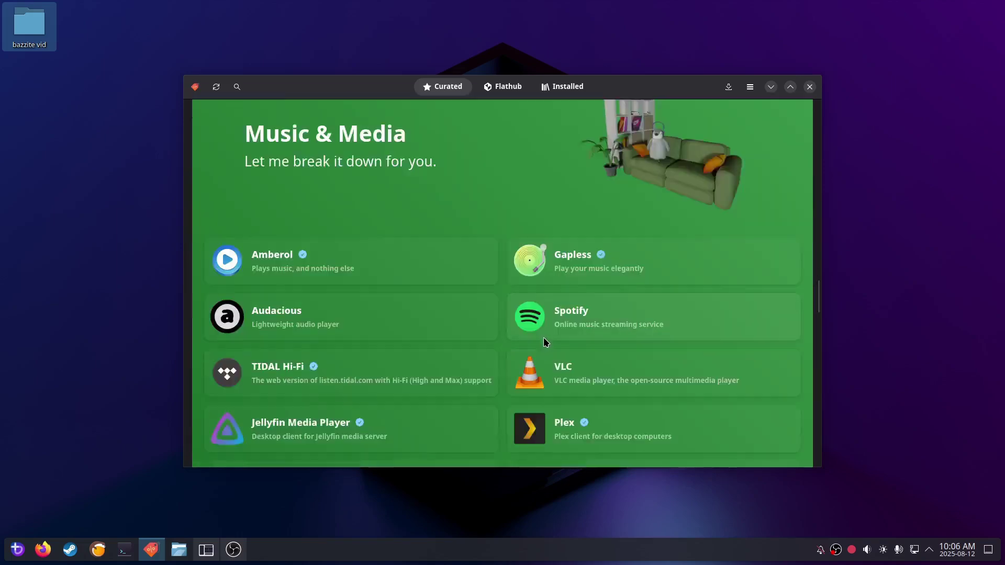
scroll(544, 338, down, 1)
scroll(488, 317, down, 3)
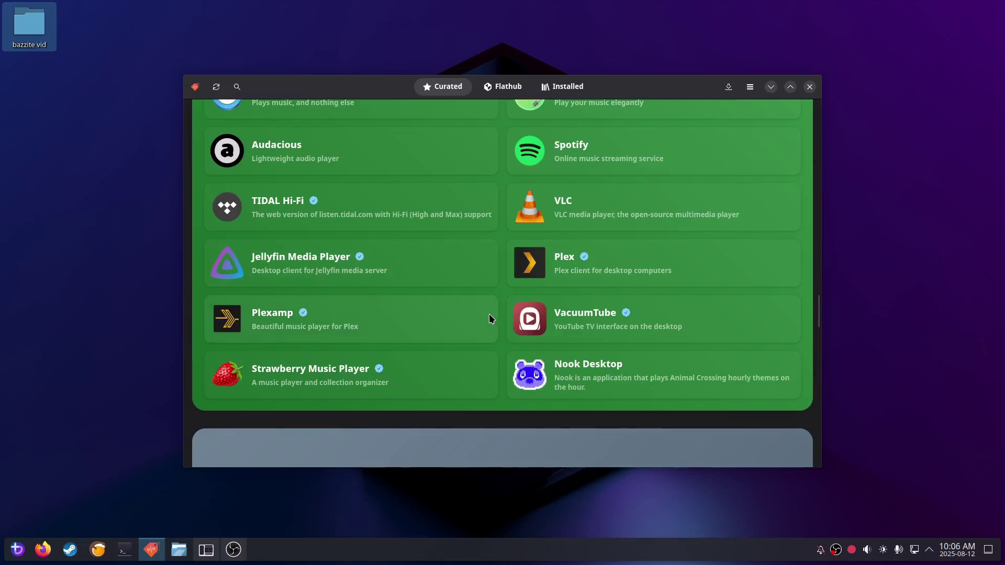
scroll(504, 296, down, 4)
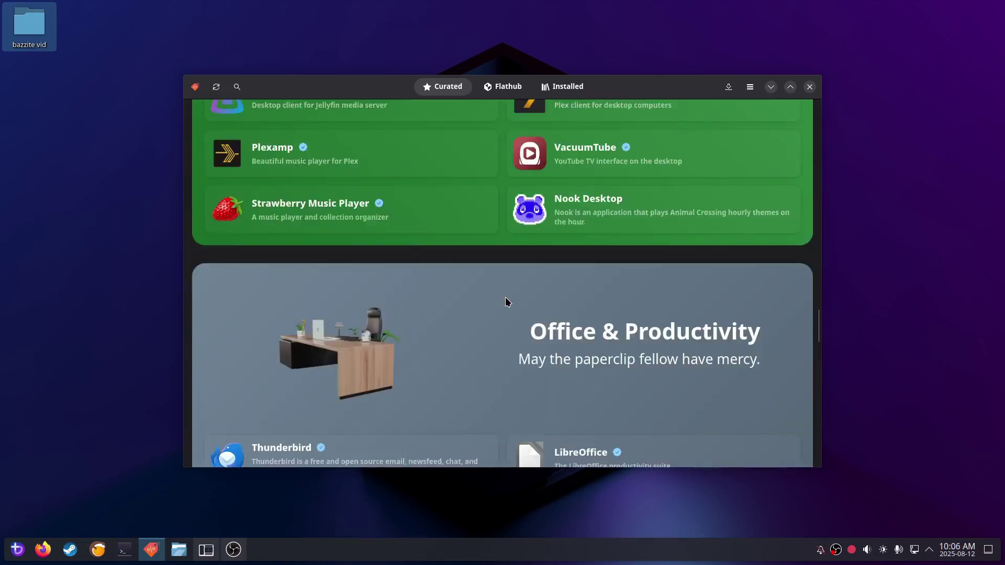
scroll(504, 296, down, 4)
scroll(506, 301, down, 2)
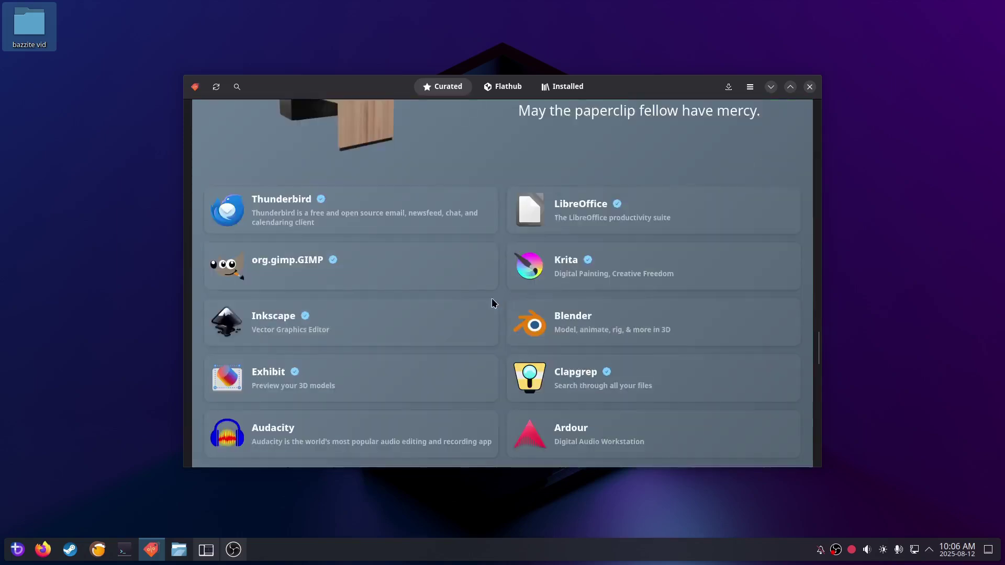
click(17, 549)
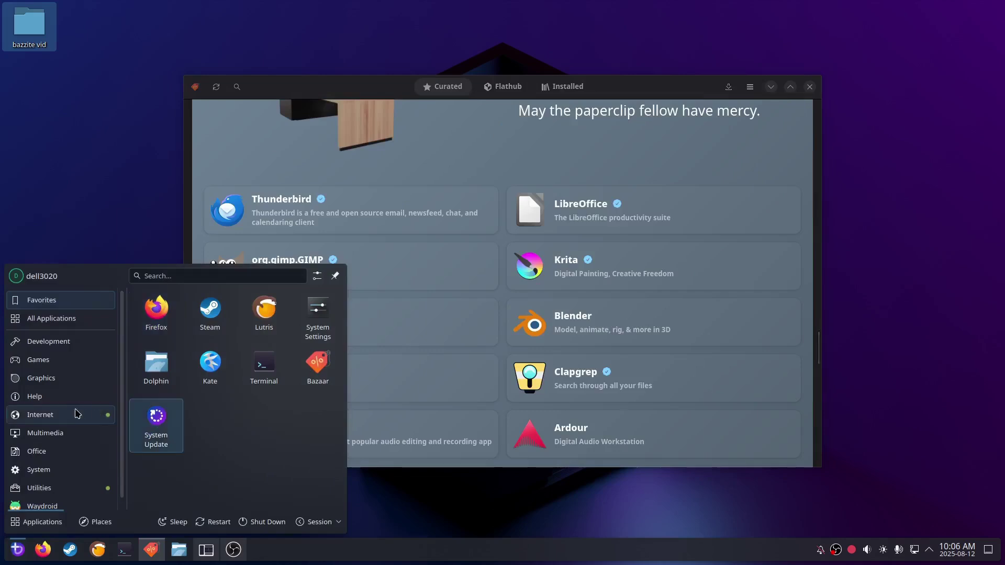
- Launch Chrome from Internet, turn off usage statistics, skip sign-in and dismiss the ad privacy notice
mouse_move(66, 415)
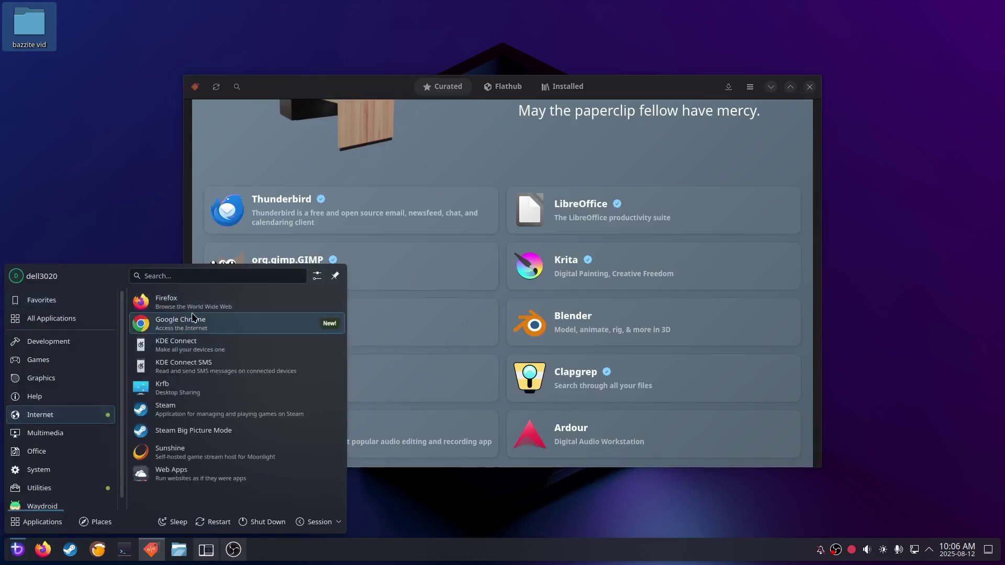
click(191, 329)
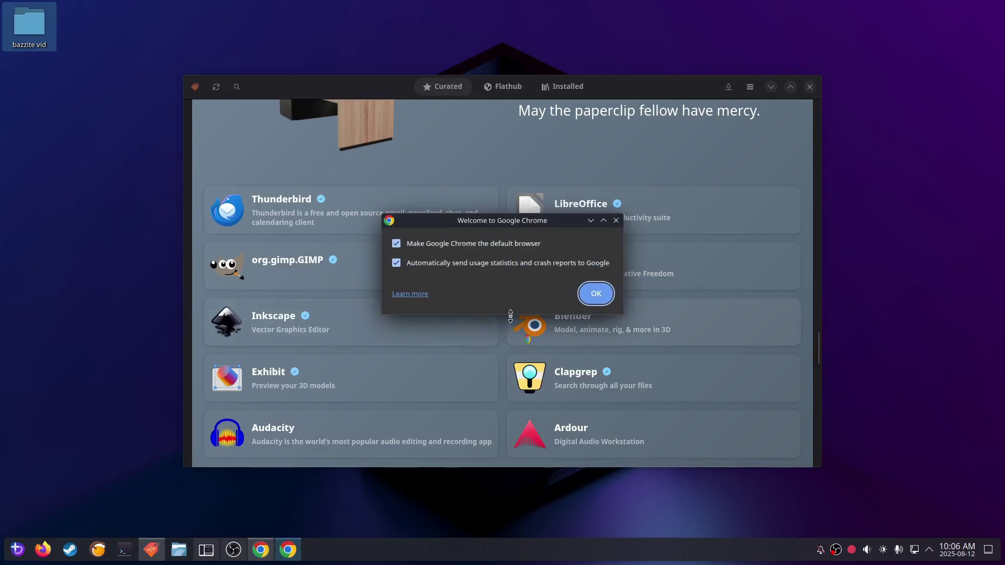
click(396, 263)
click(593, 293)
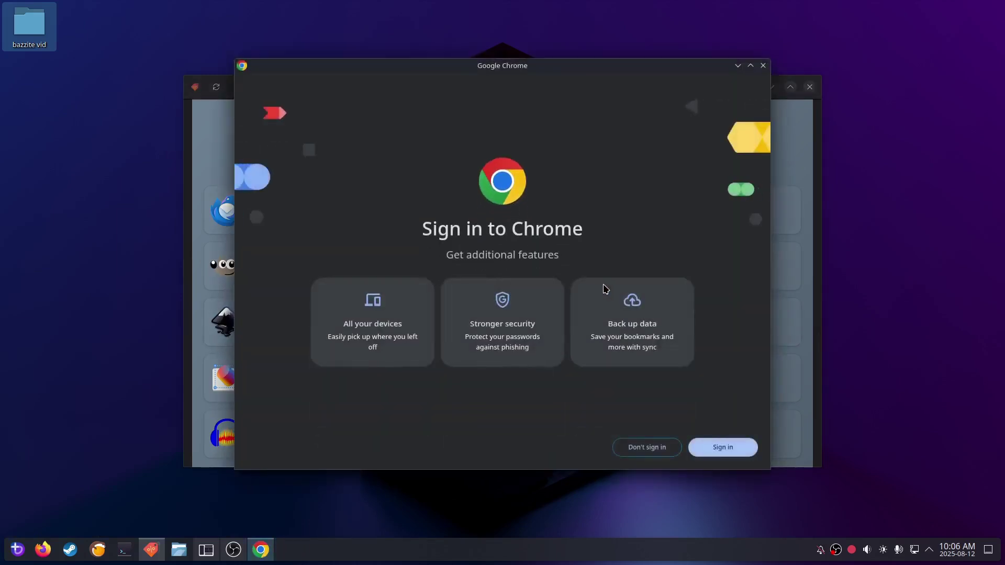
click(642, 449)
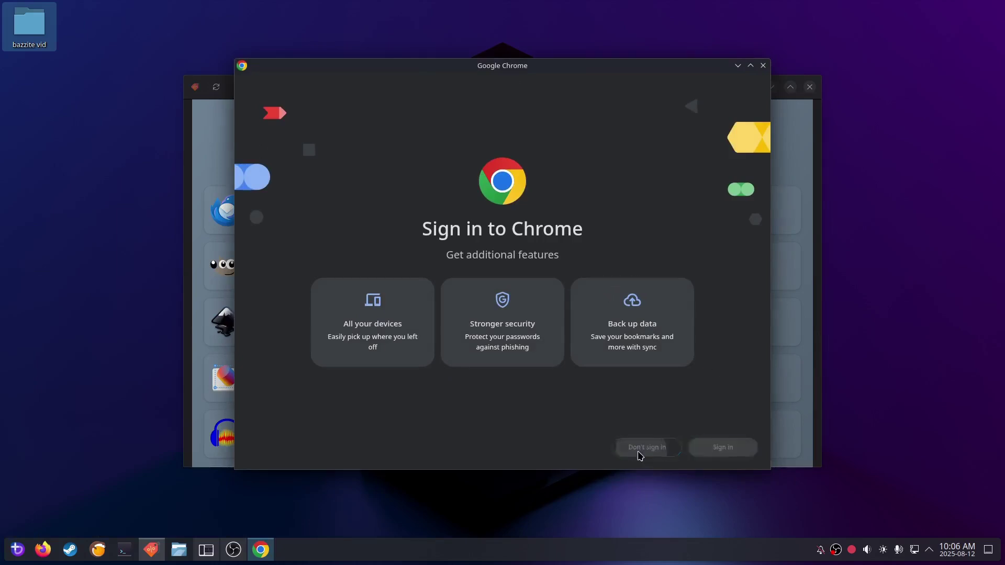
click(376, 392)
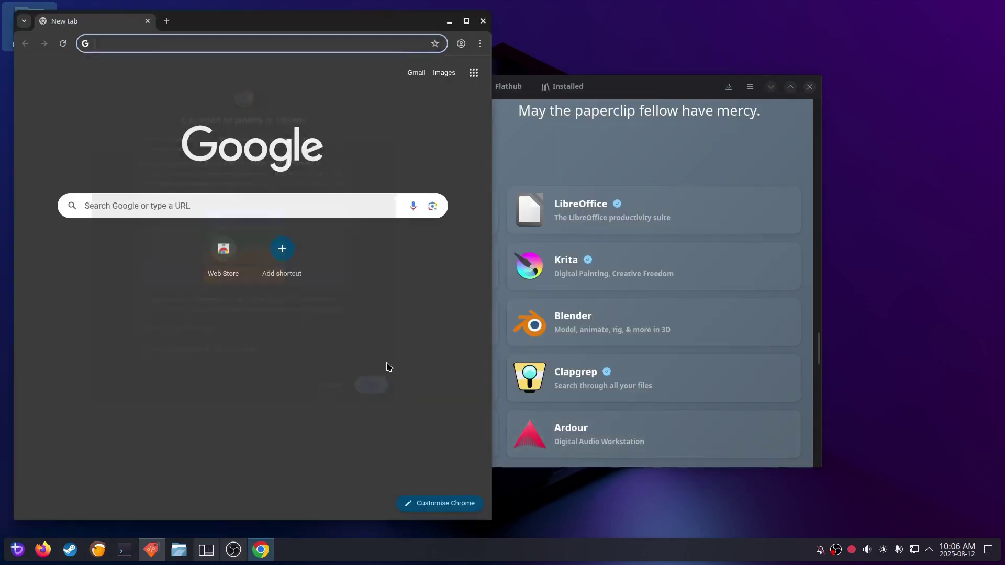
- Maximise Chrome, run a Google search for 'testing', then close the browser
click(466, 21)
click(383, 195)
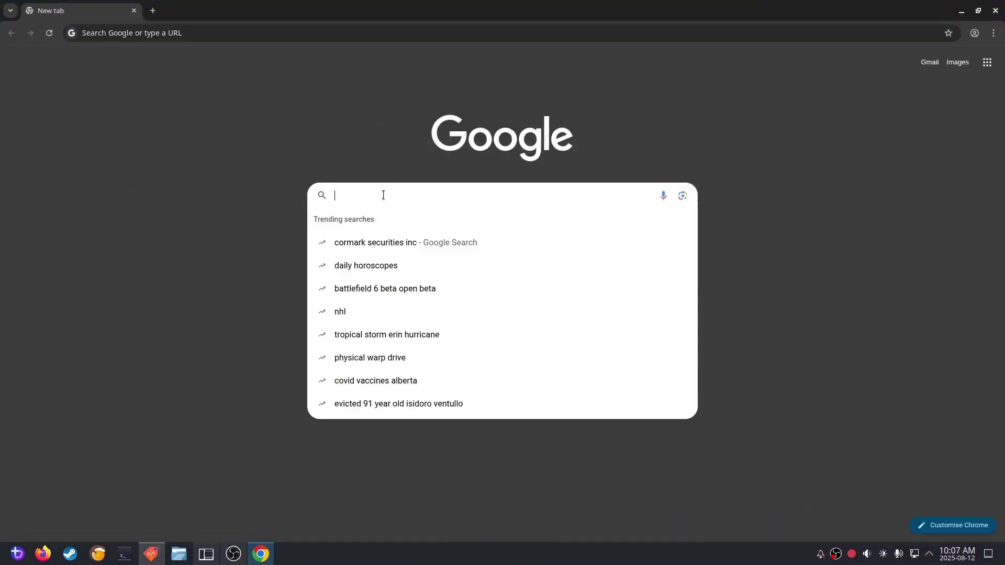
text(testing)
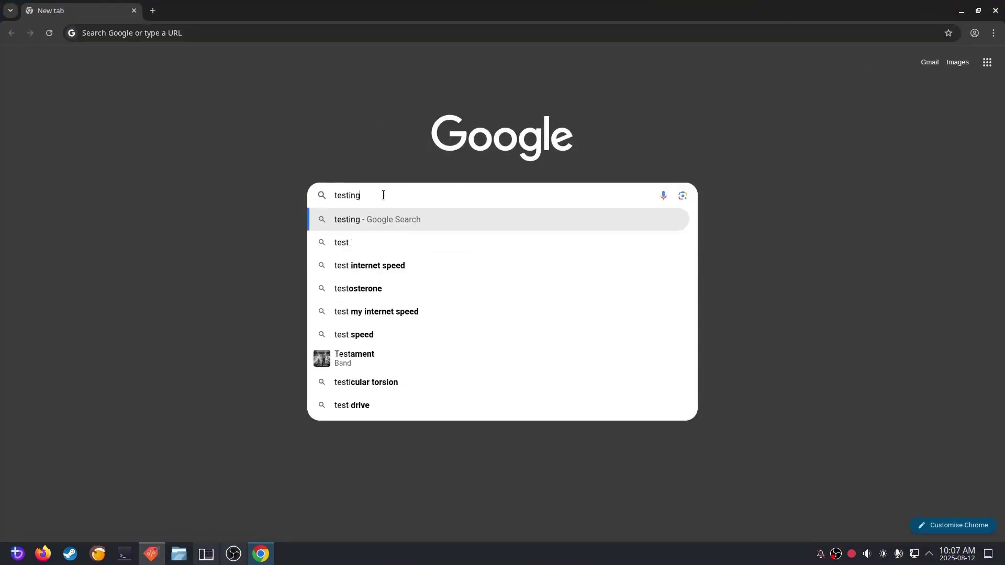
key(Return)
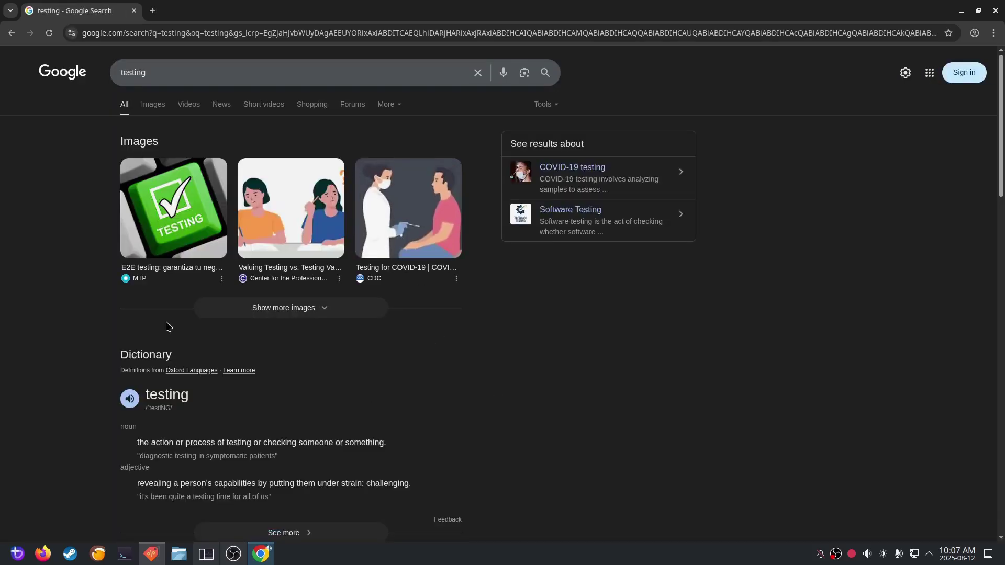
scroll(439, 397, down, 5)
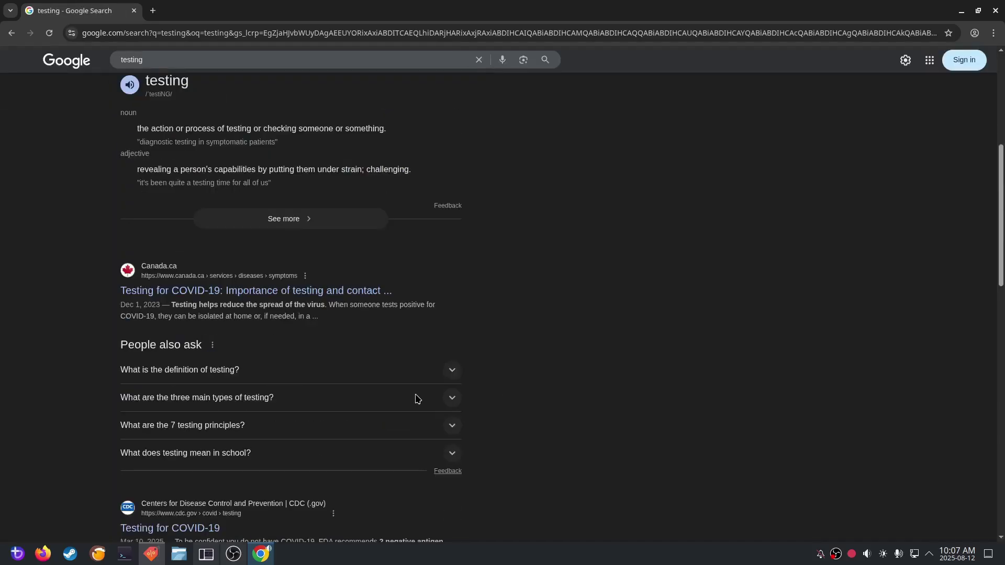
scroll(417, 399, up, 5)
key(ctrl+w)
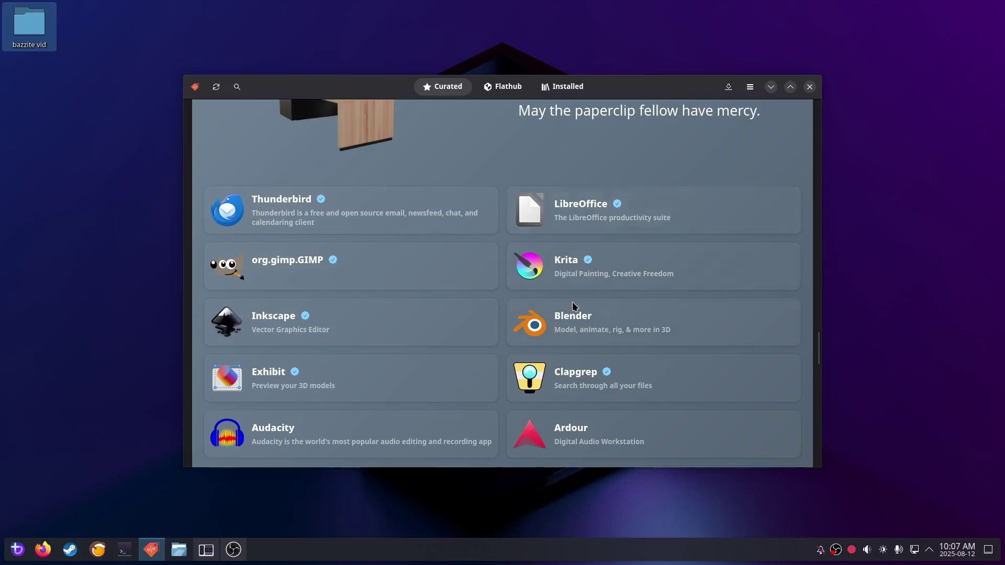
scroll(570, 301, down, 3)
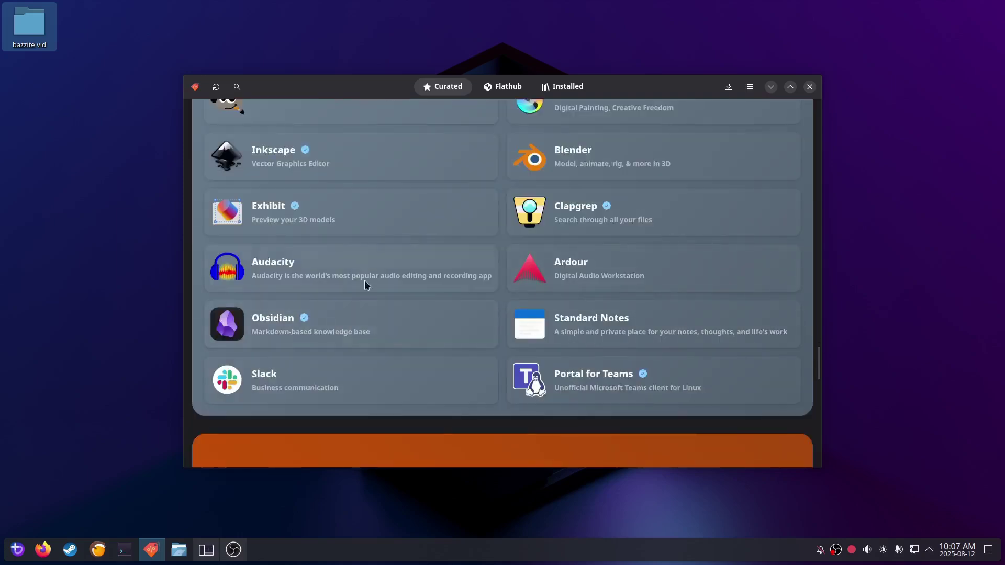
scroll(415, 337, down, 2)
scroll(478, 316, down, 4)
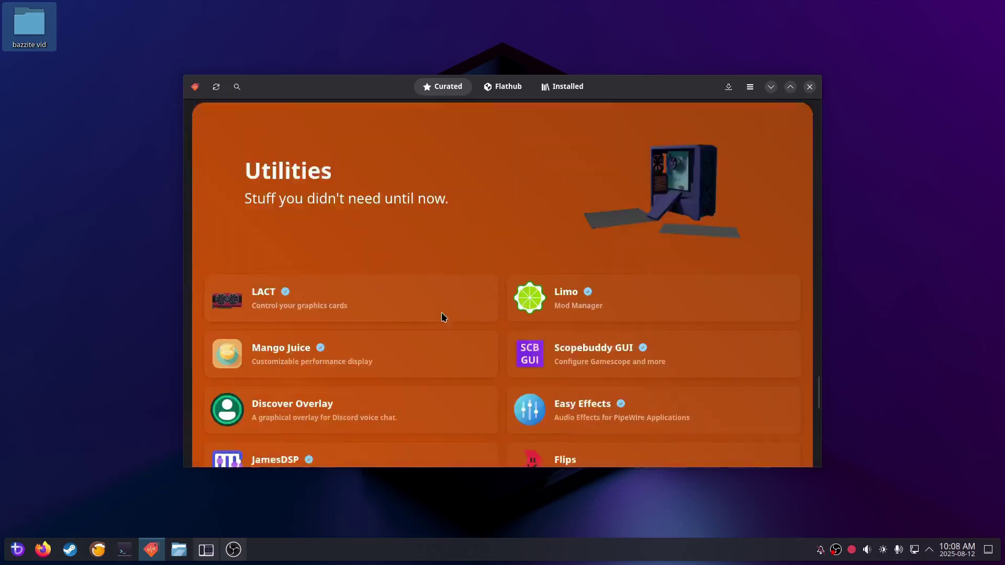
scroll(581, 326, down, 2)
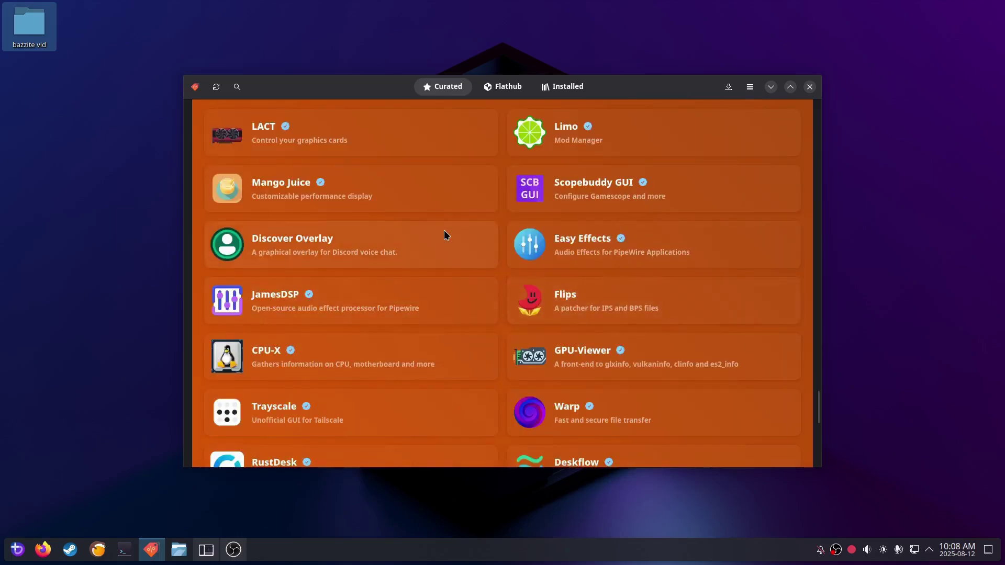
scroll(435, 246, down, 2)
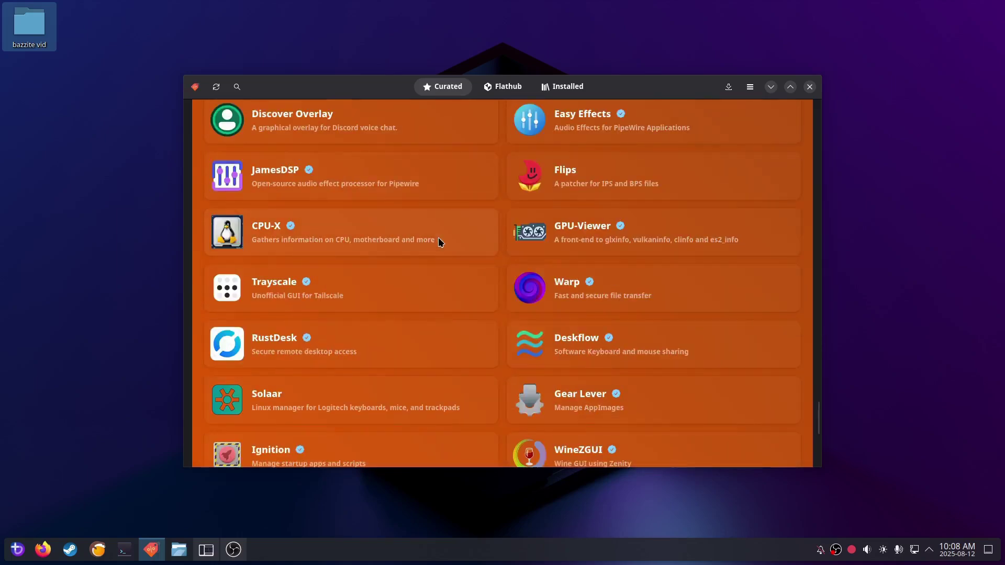
click(575, 240)
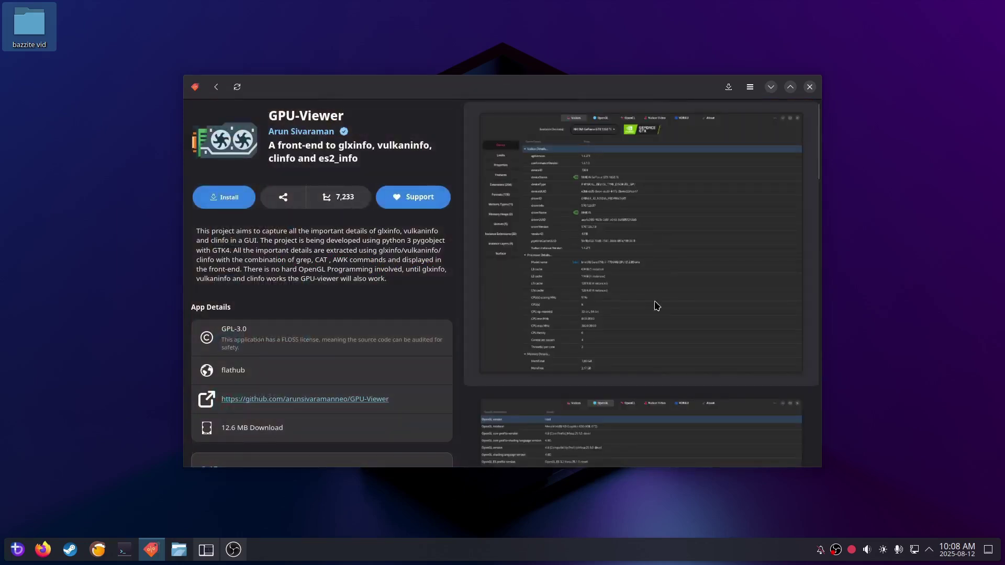
scroll(651, 306, down, 8)
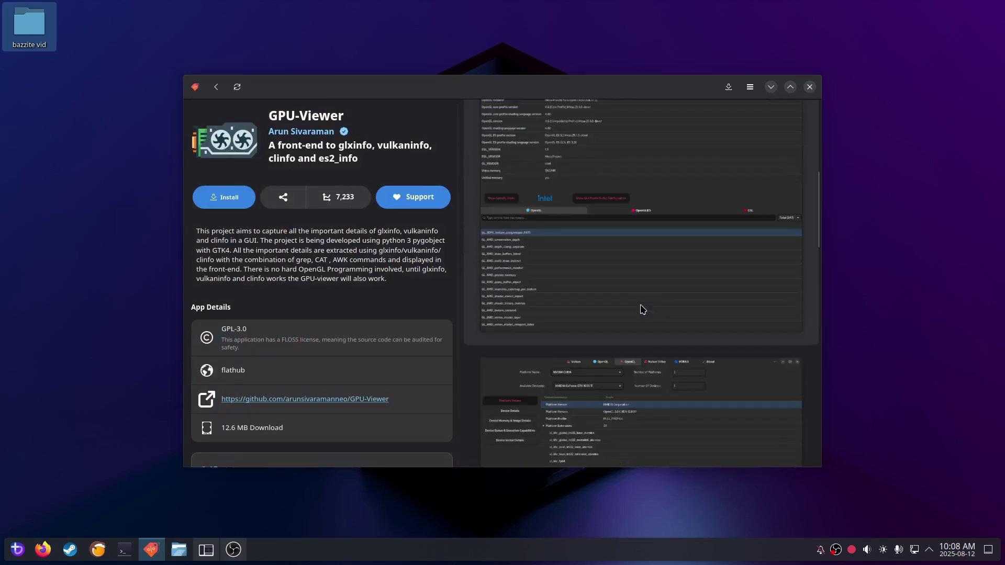
scroll(641, 308, down, 5)
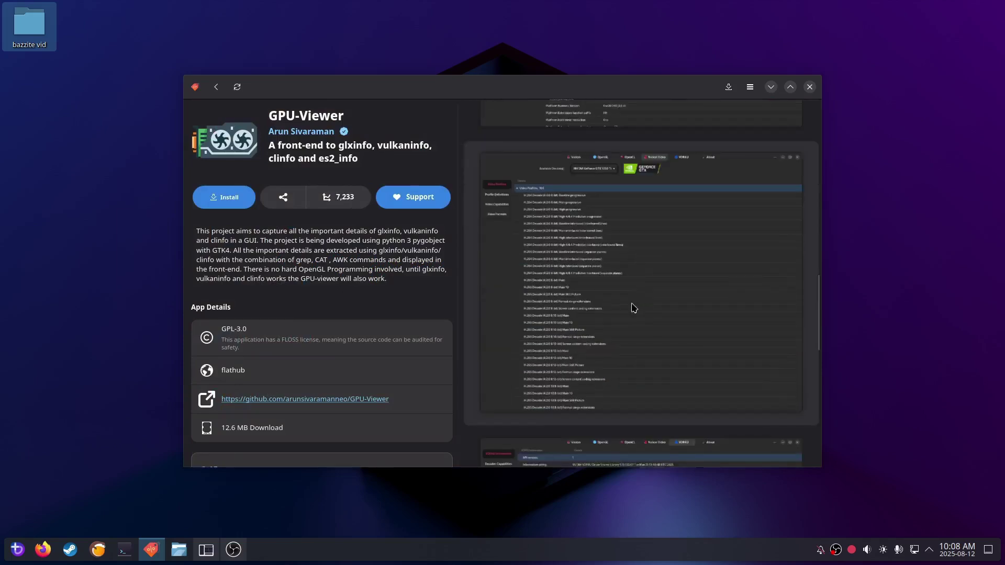
click(217, 88)
scroll(450, 382, down, 10)
- Open the LibreOffice page and install its Flatpak, confirming in the Confirm Action dialog
scroll(451, 386, up, 2)
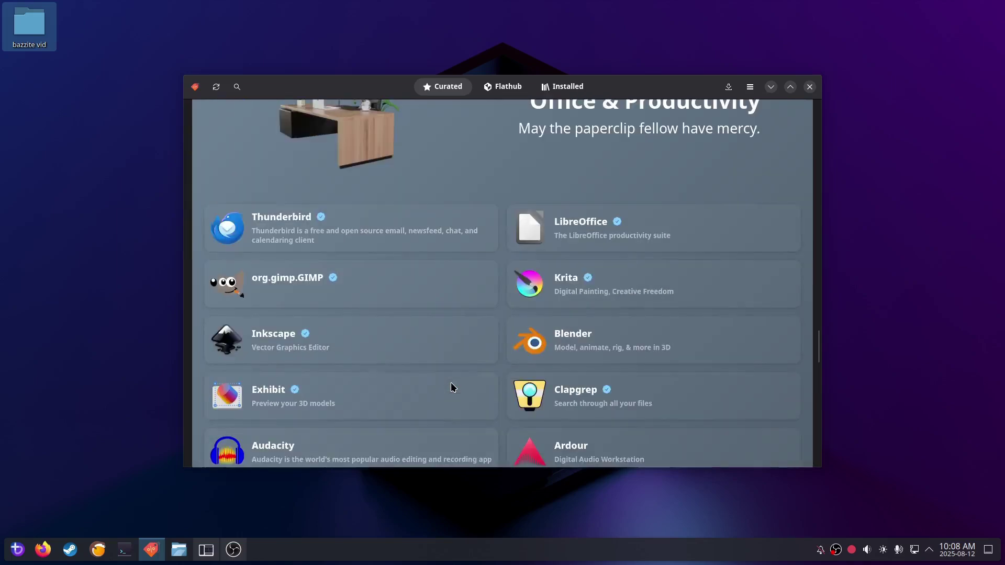
click(576, 223)
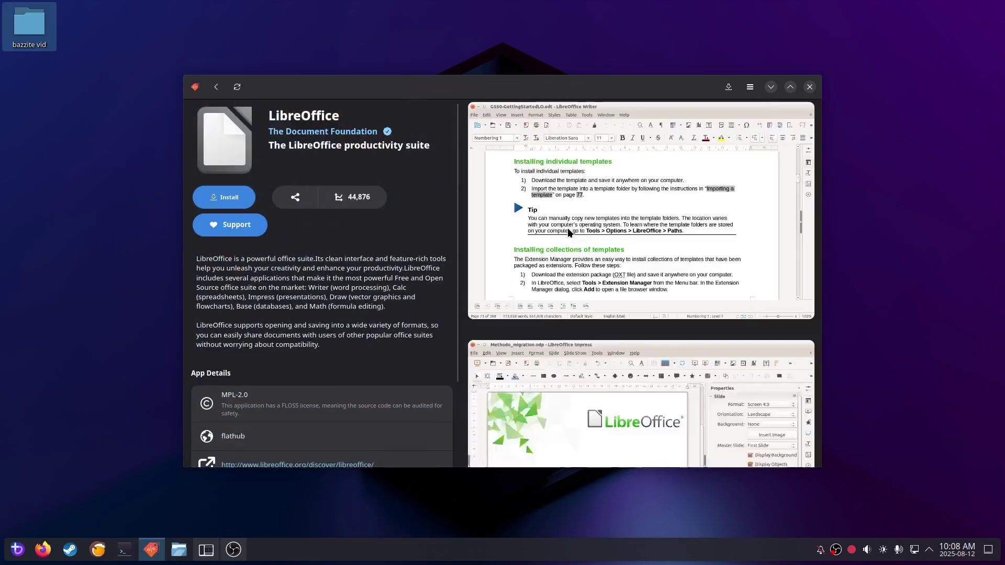
scroll(642, 241, down, 7)
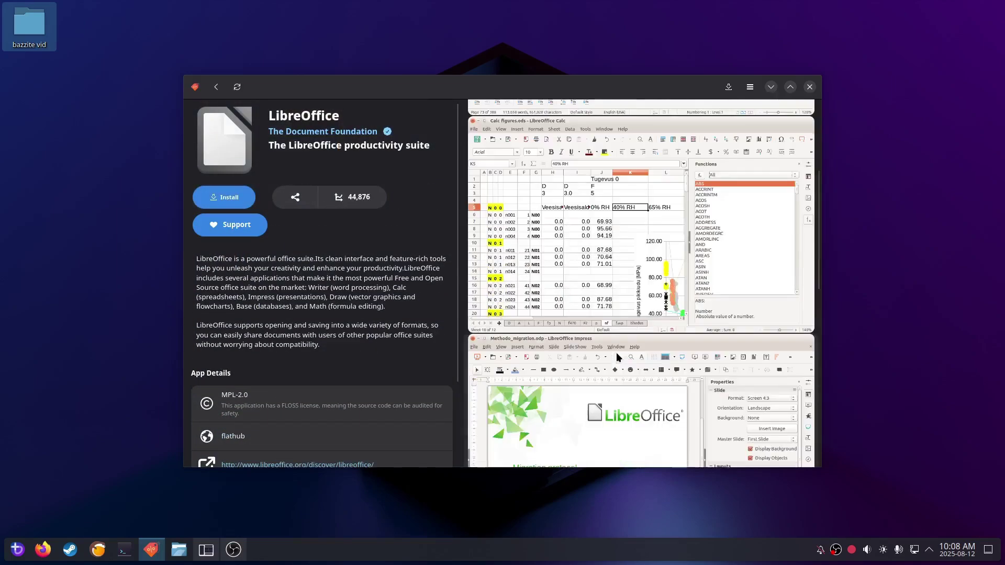
scroll(617, 344, down, 5)
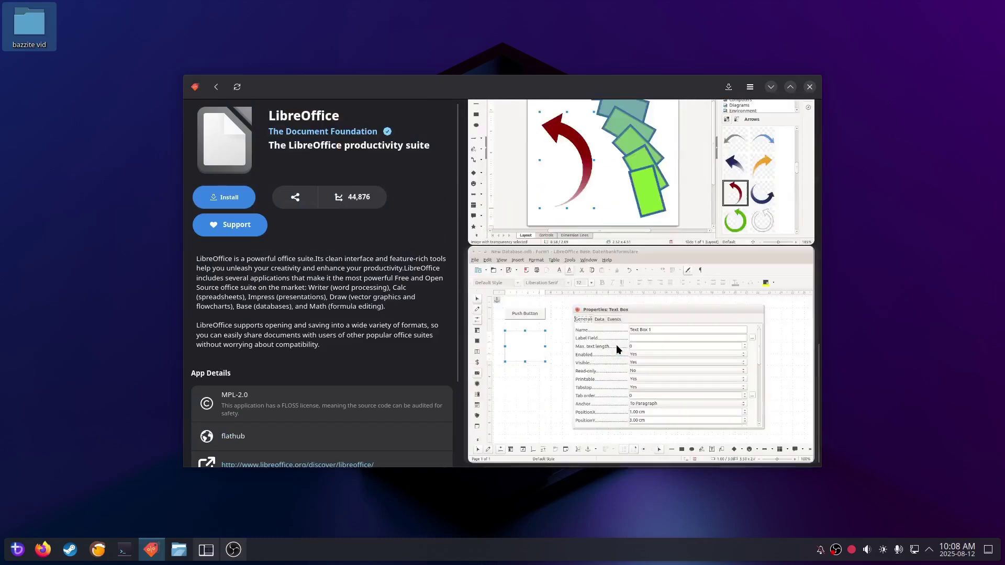
click(222, 200)
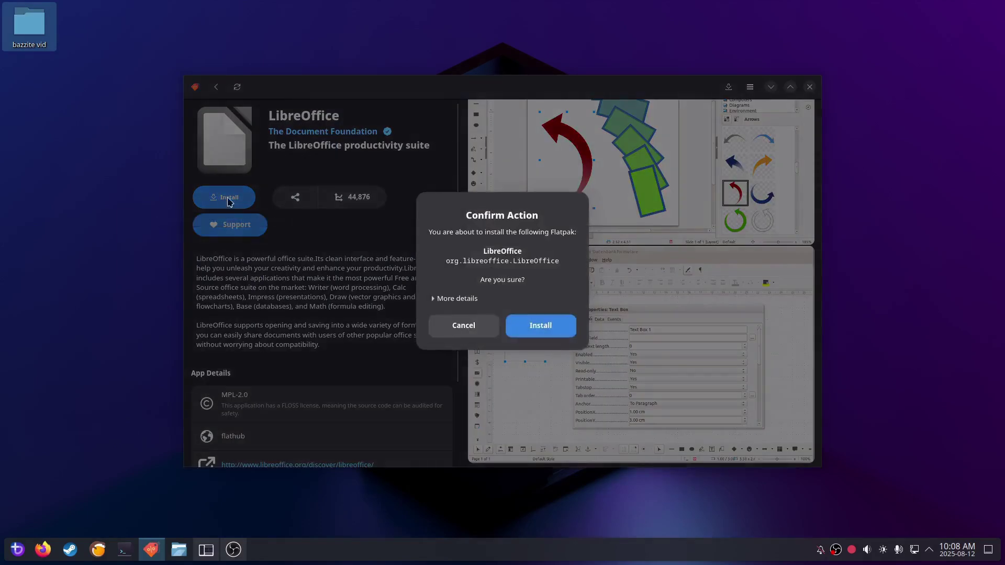
click(541, 331)
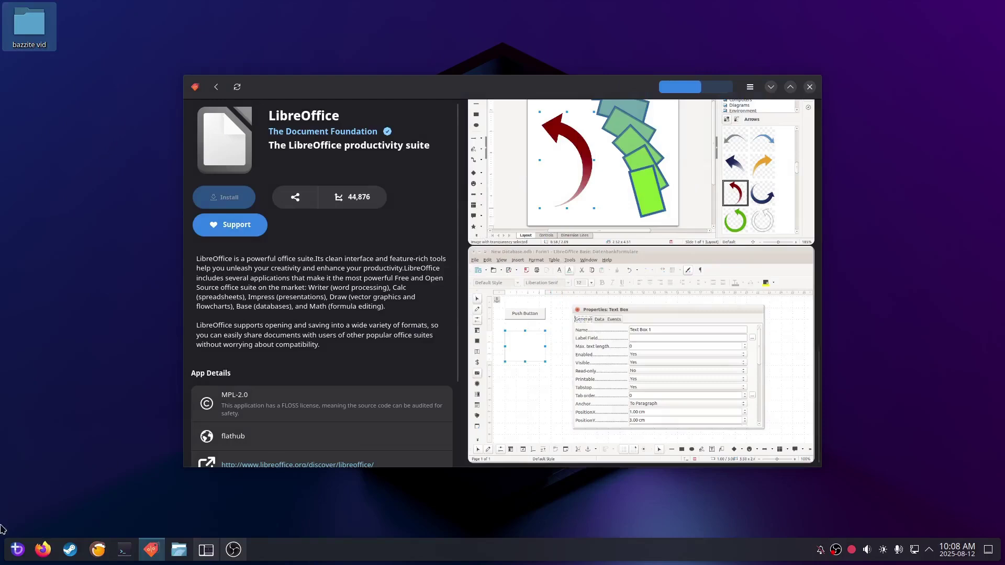
click(17, 549)
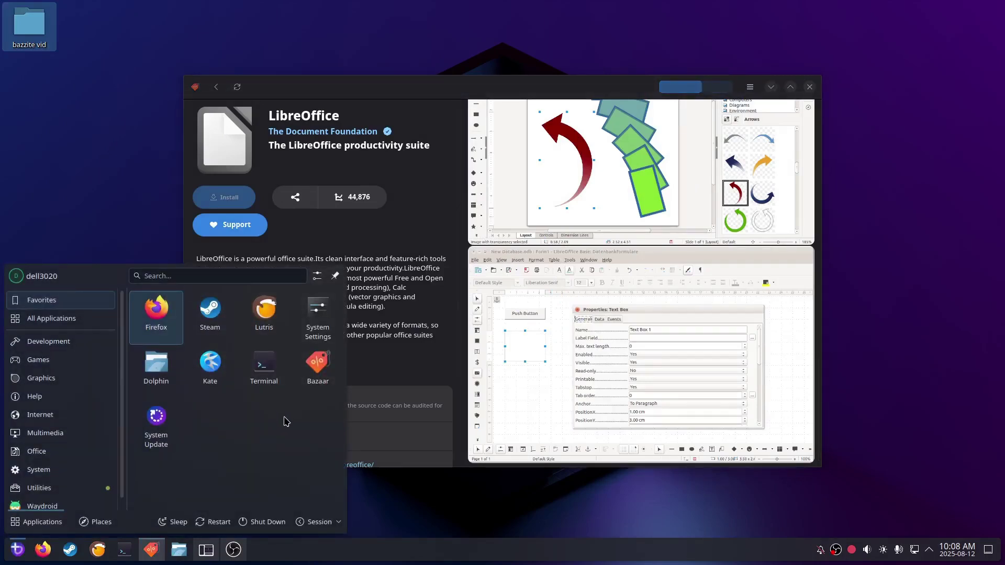
- Browse the Development, Games, Utilities and System categories, ending on Internet with Google Chrome listed
click(46, 342)
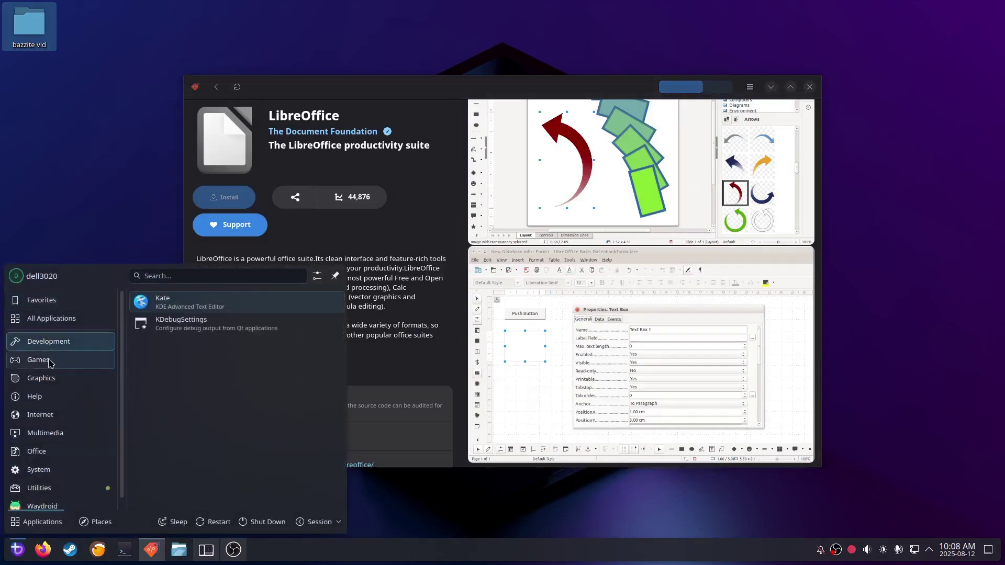
click(52, 367)
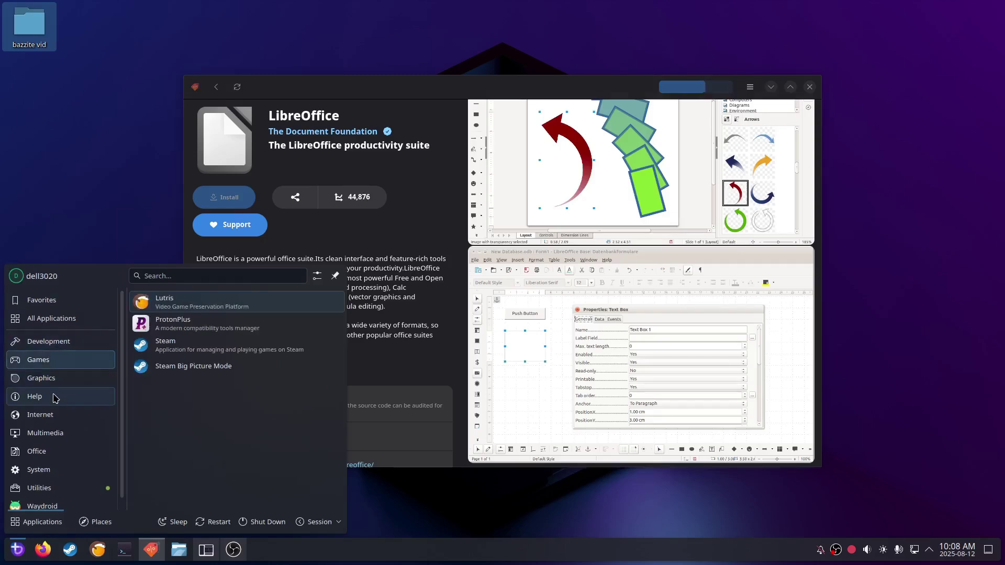
click(56, 491)
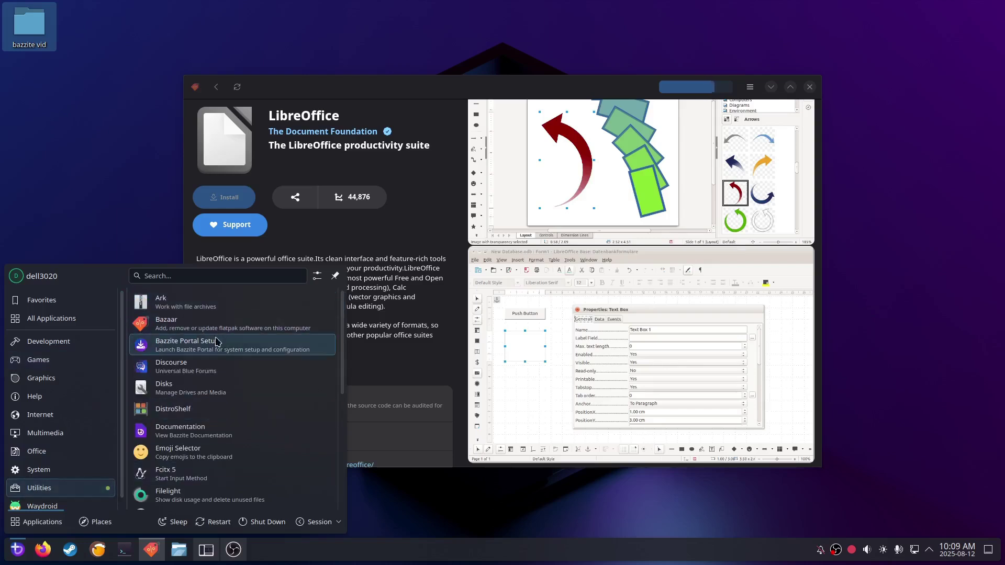
click(38, 469)
click(54, 420)
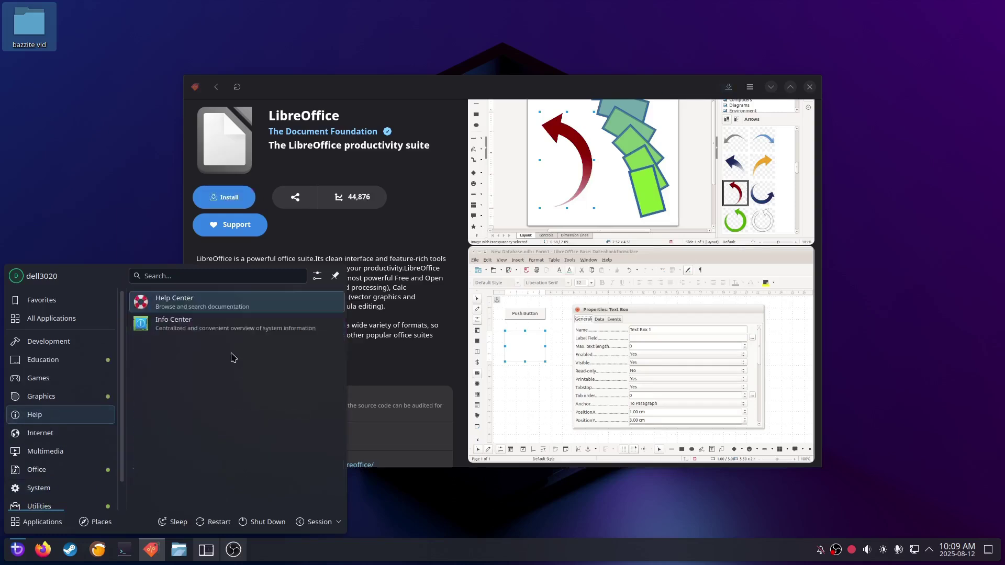
click(53, 432)
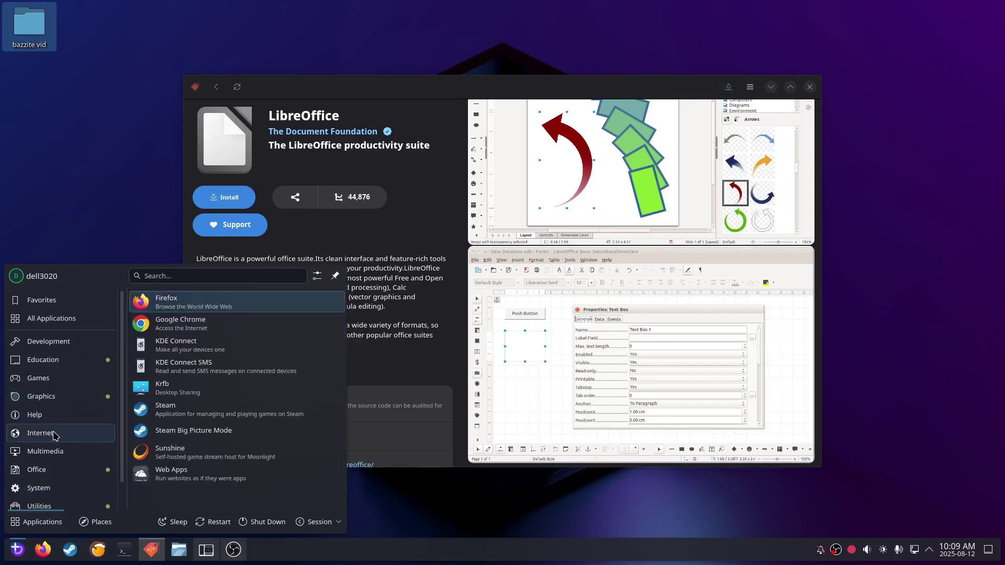
- Copy Google Chrome from the launcher onto the desktop, placed below the bazzite vid folder
drag(203, 329, 45, 129)
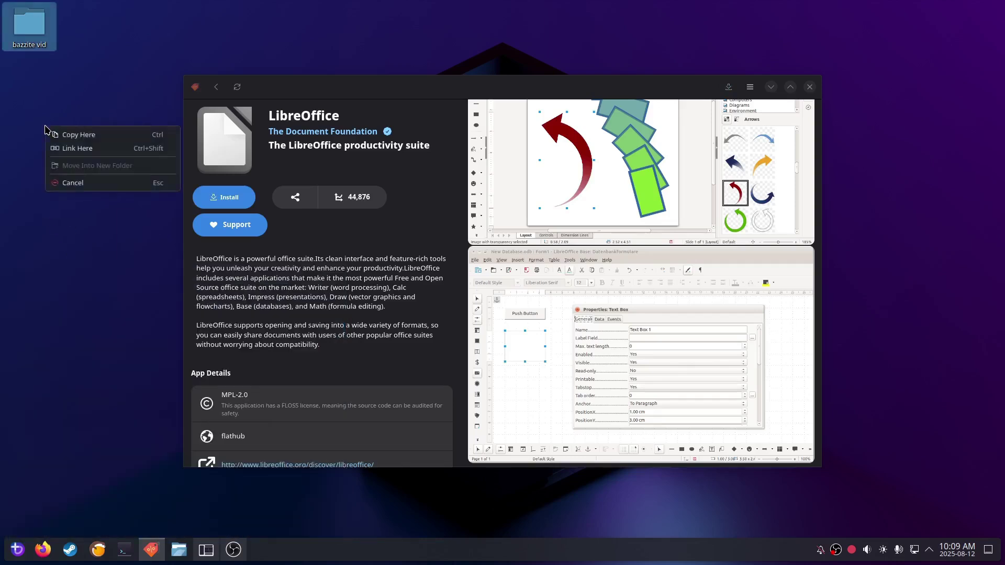
click(76, 135)
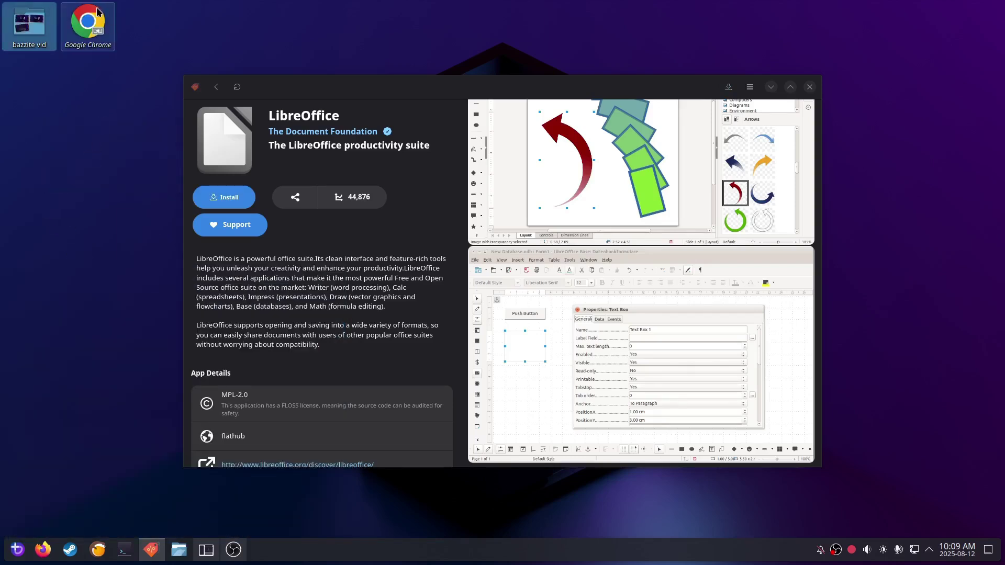
drag(49, 110, 48, 94)
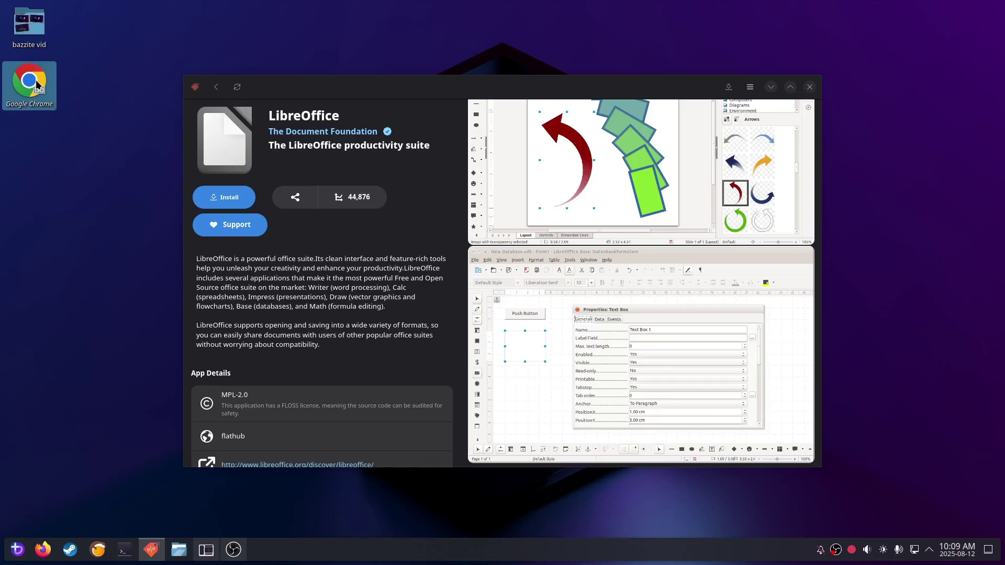
- Test the new desktop shortcut by launching Chrome, then close its windows
double_click(38, 86)
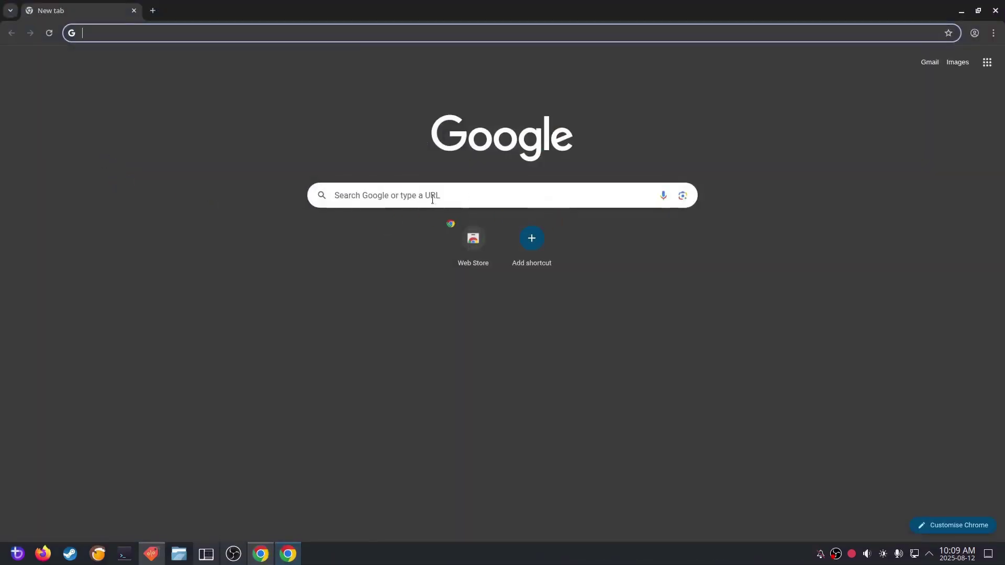
click(995, 12)
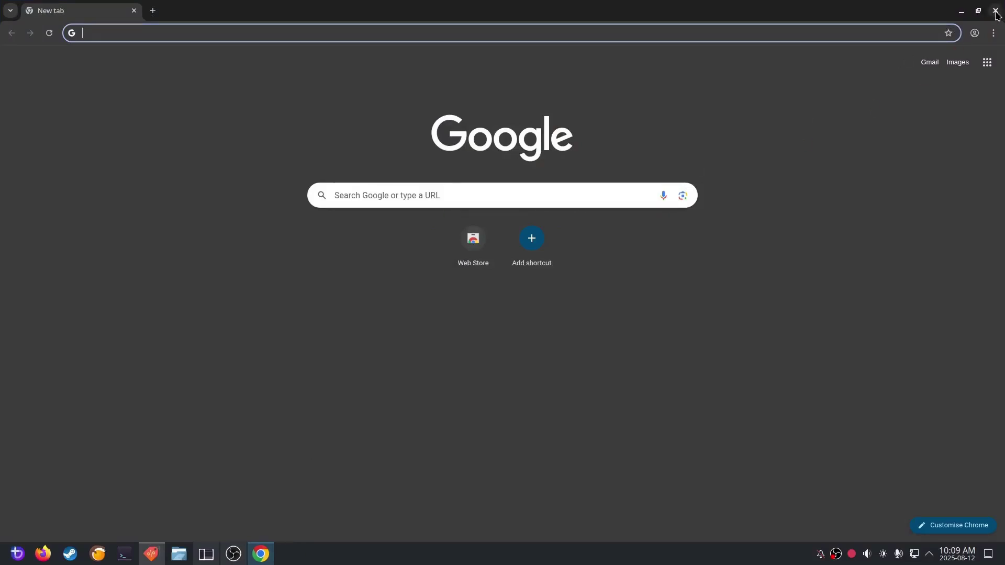
click(996, 11)
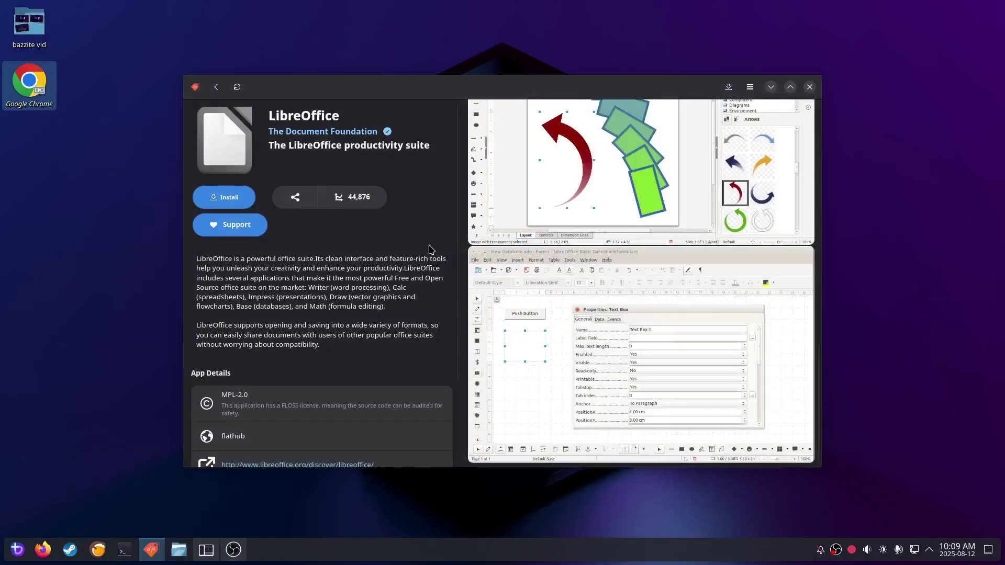
click(17, 554)
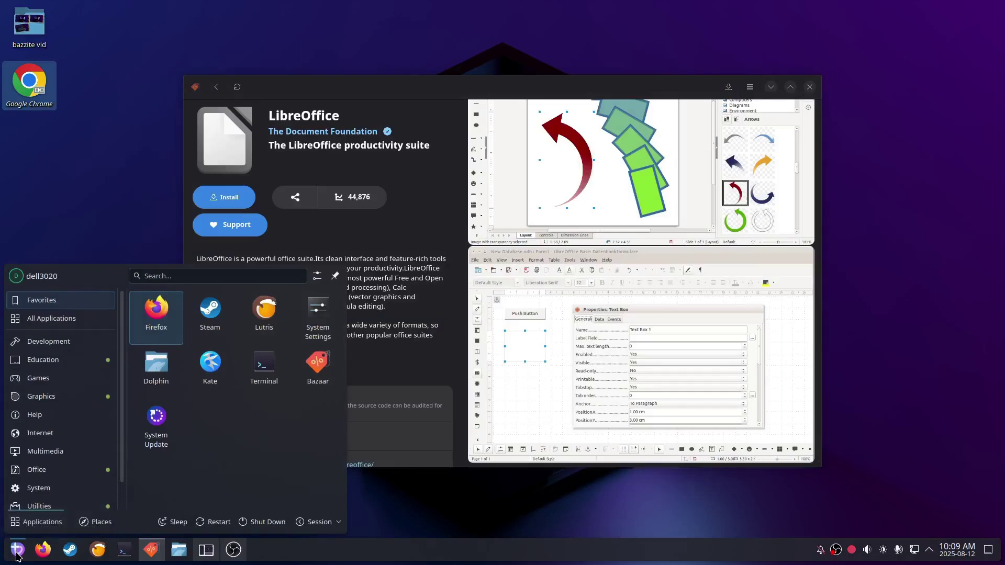
- Run System Update, answer y at Topgrade's breaking-changes prompt, and minimise Konsole while it updates
click(158, 422)
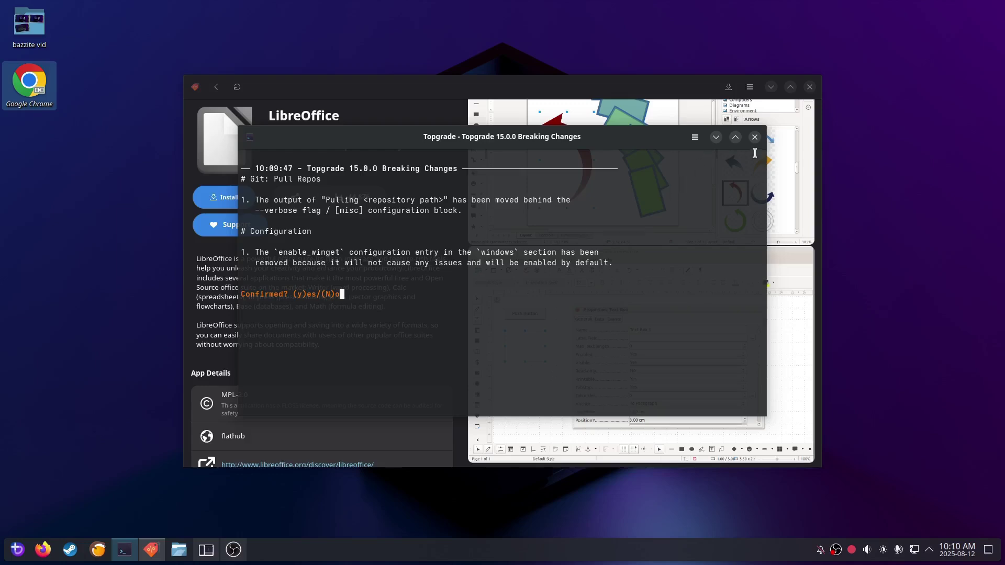
key(y)
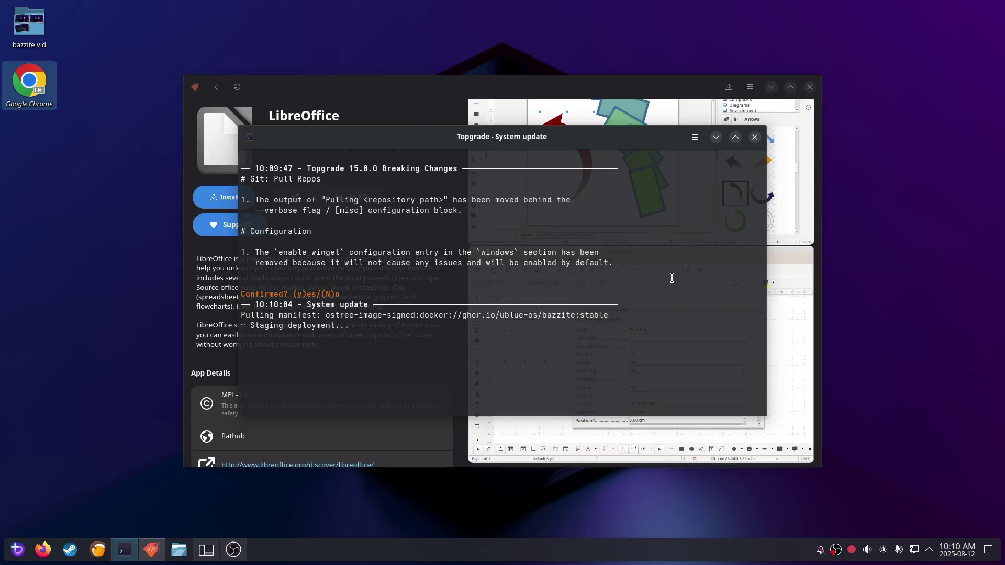
click(716, 138)
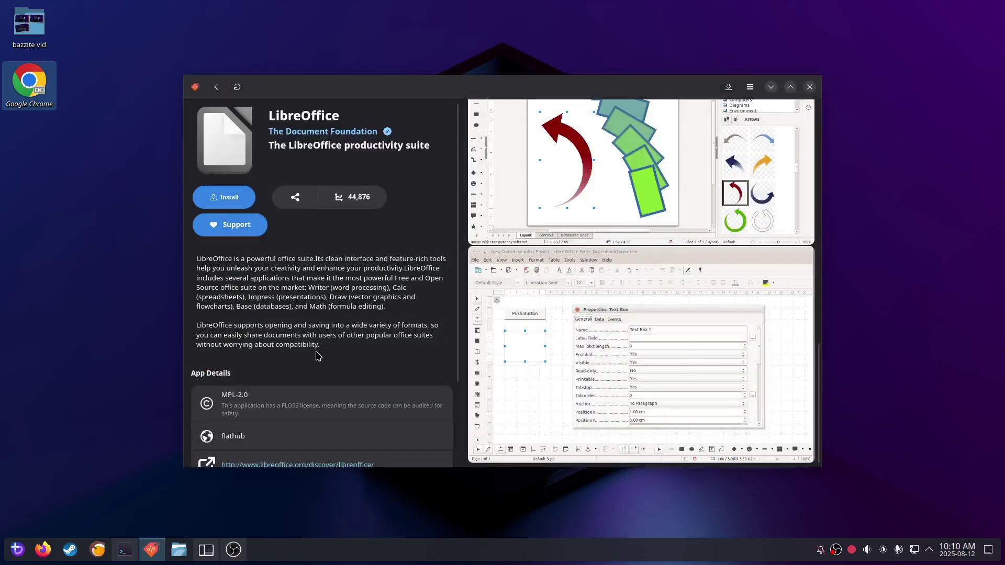
click(20, 547)
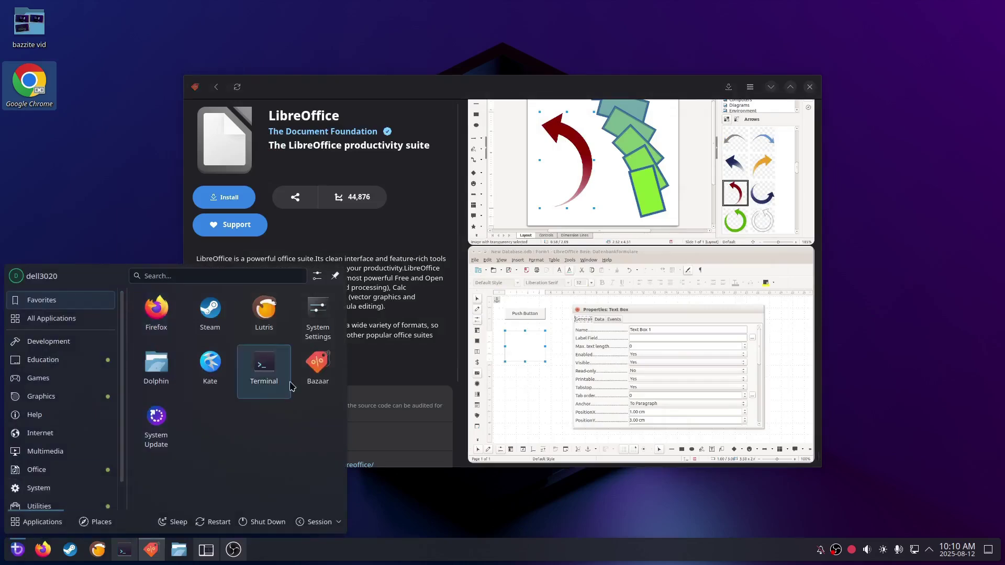
- Open System Settings and look over the Game Controller, Drawing Tablet and Sound pages
click(317, 313)
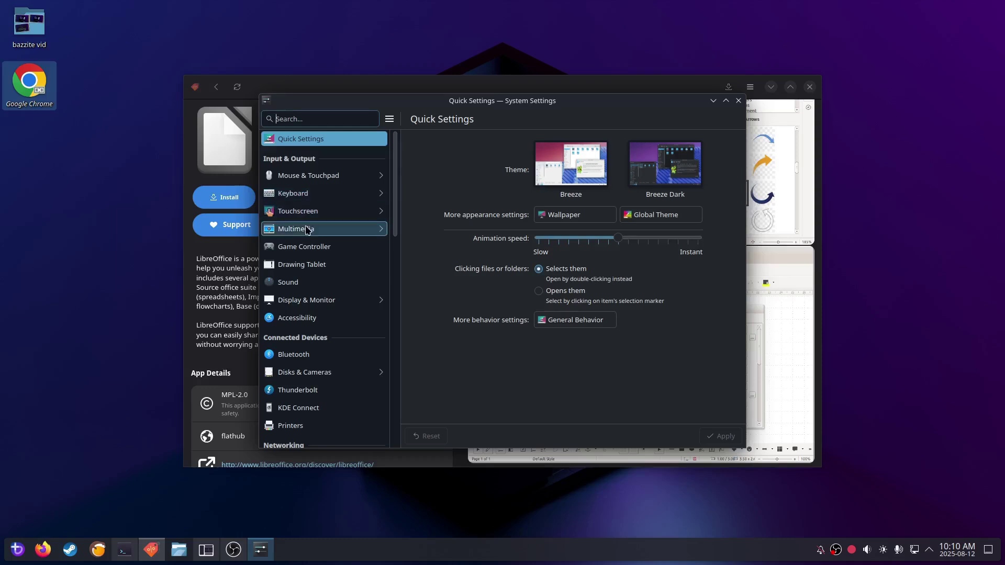
click(312, 247)
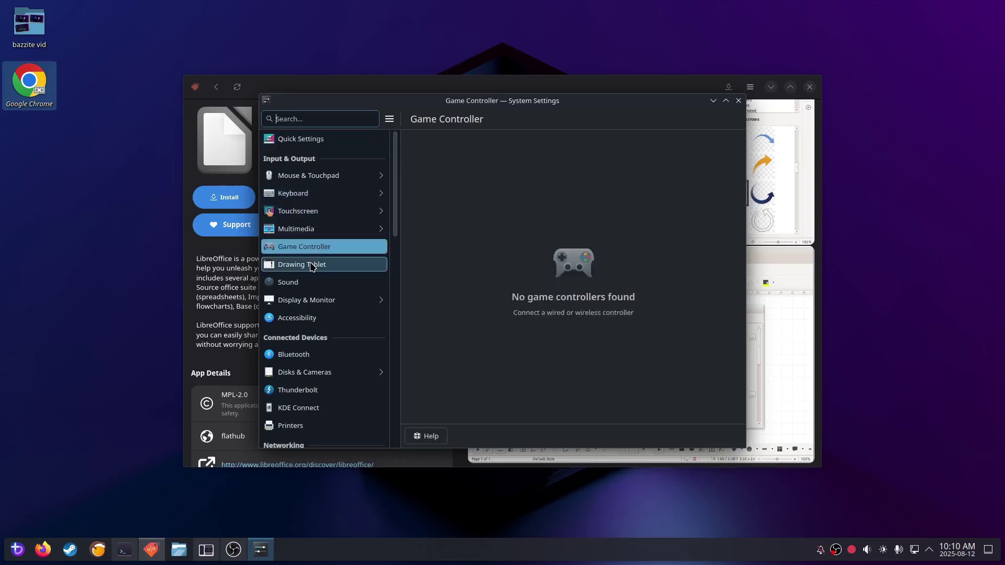
click(312, 271)
click(309, 283)
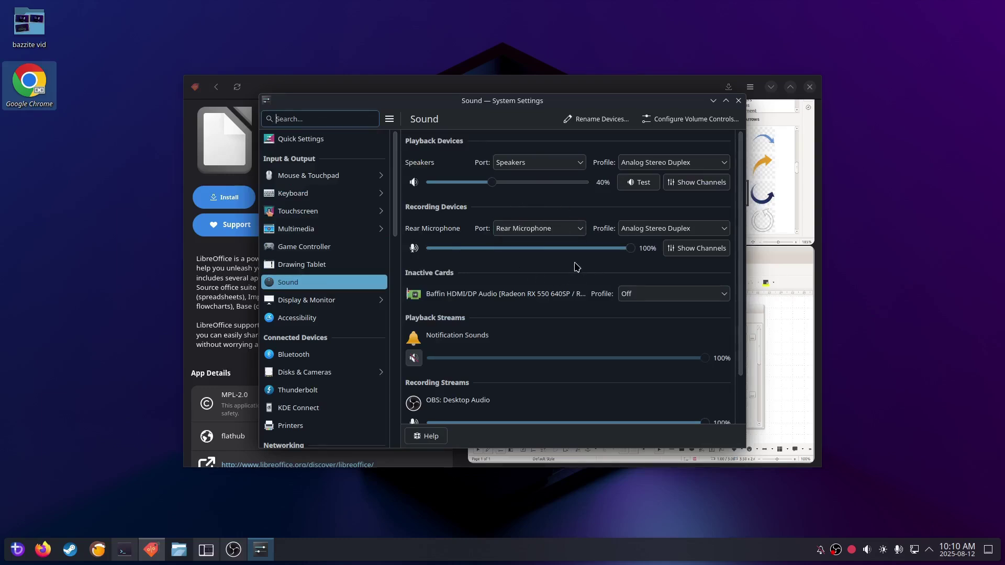
- Raise the speaker volume and unmute notification sounds, leaving speaker profile and port unchanged
click(700, 163)
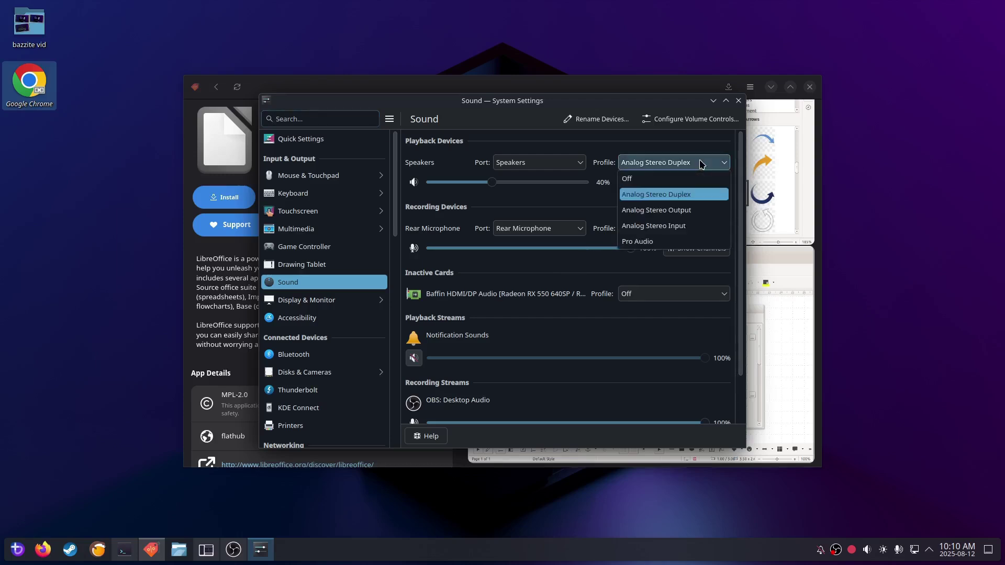
click(701, 163)
click(556, 163)
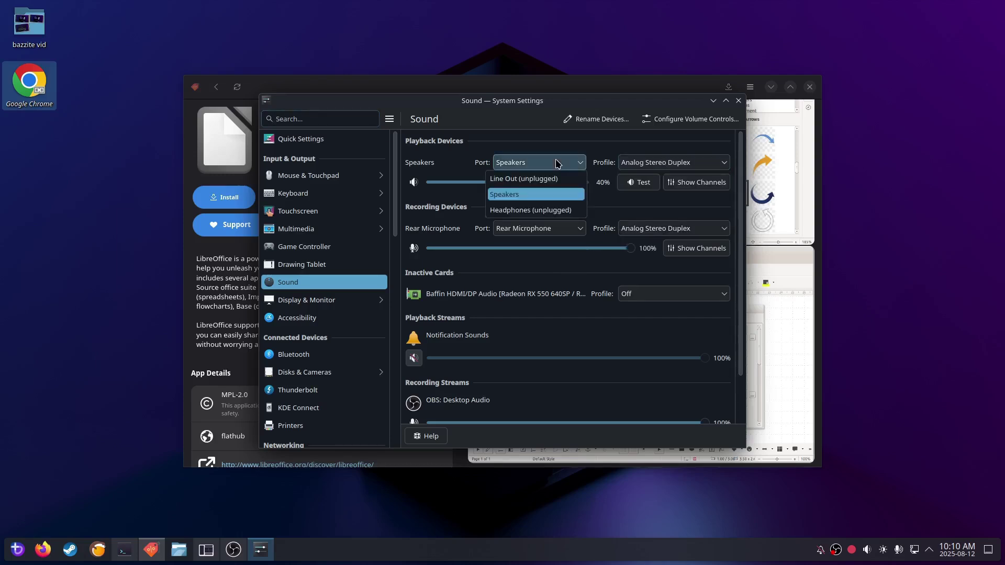
click(556, 163)
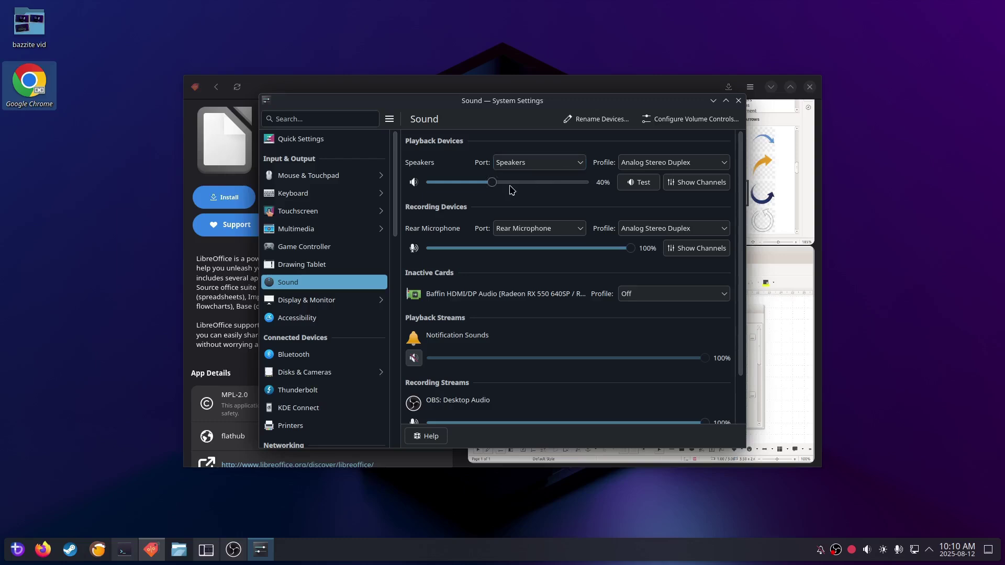
drag(512, 184, 551, 186)
scroll(552, 344, down, 1)
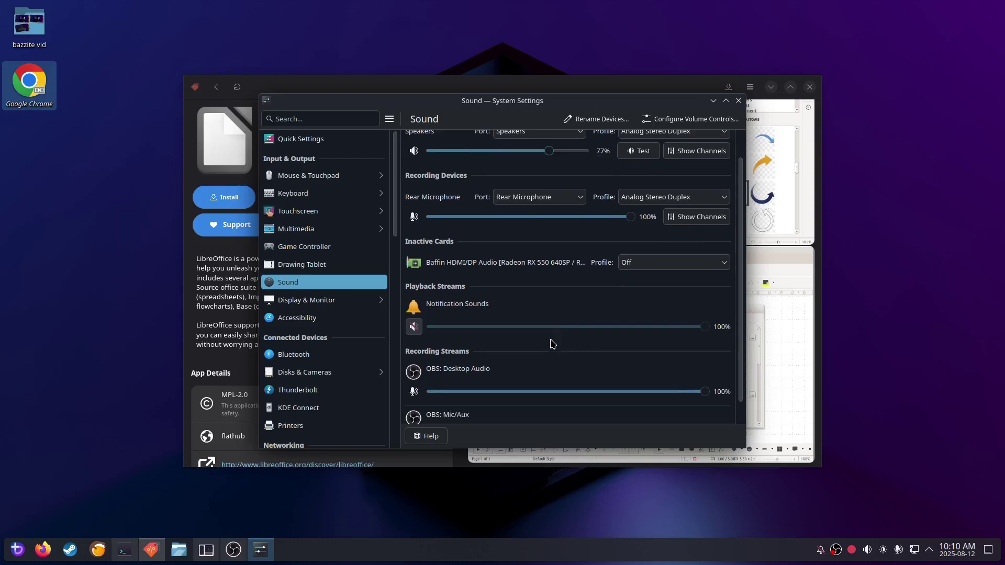
click(414, 327)
scroll(502, 342, down, 1)
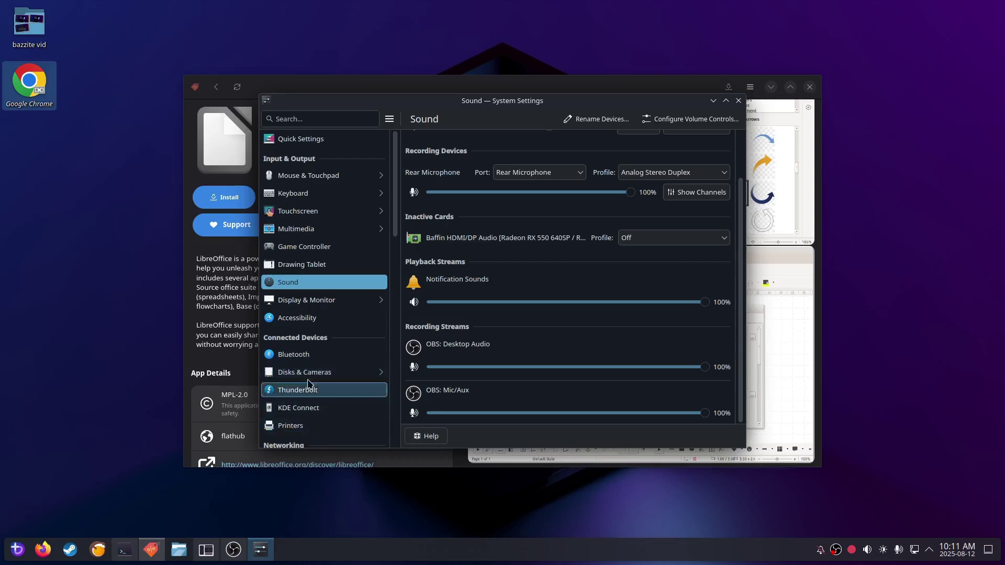
- Glance at the display settings, then return and open Power Management from the System section
click(317, 307)
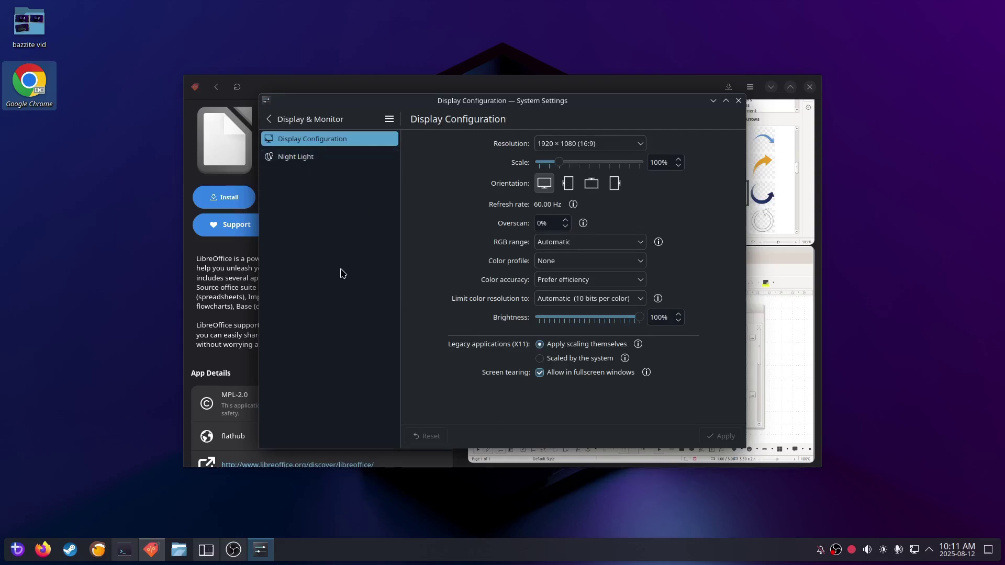
click(302, 120)
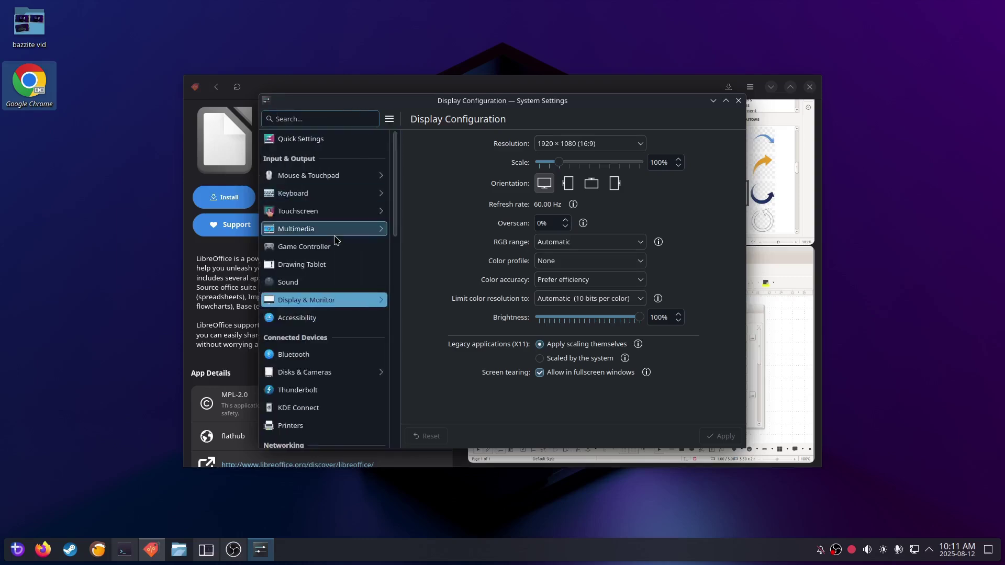
scroll(314, 340, down, 3)
scroll(314, 388, down, 3)
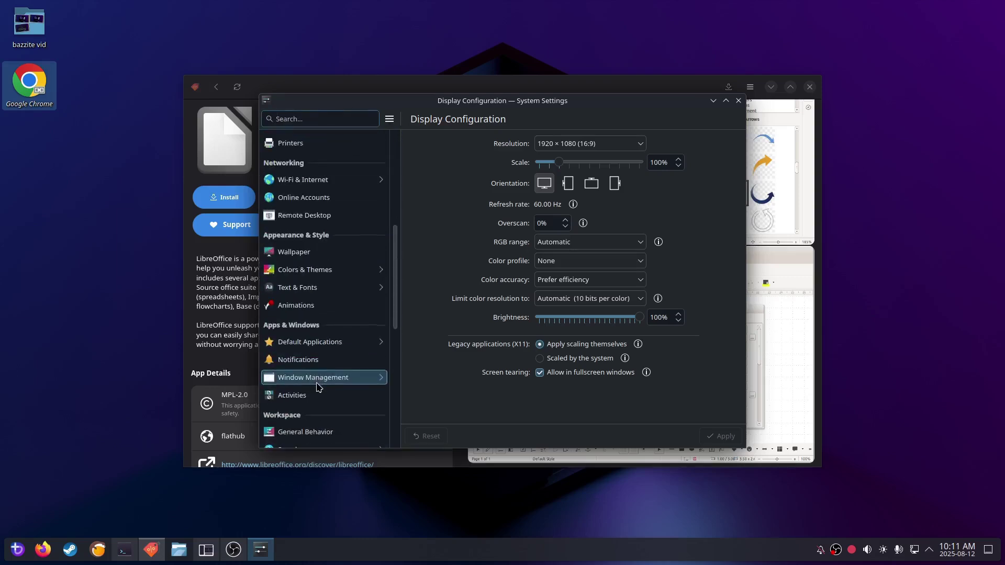
scroll(319, 387, down, 3)
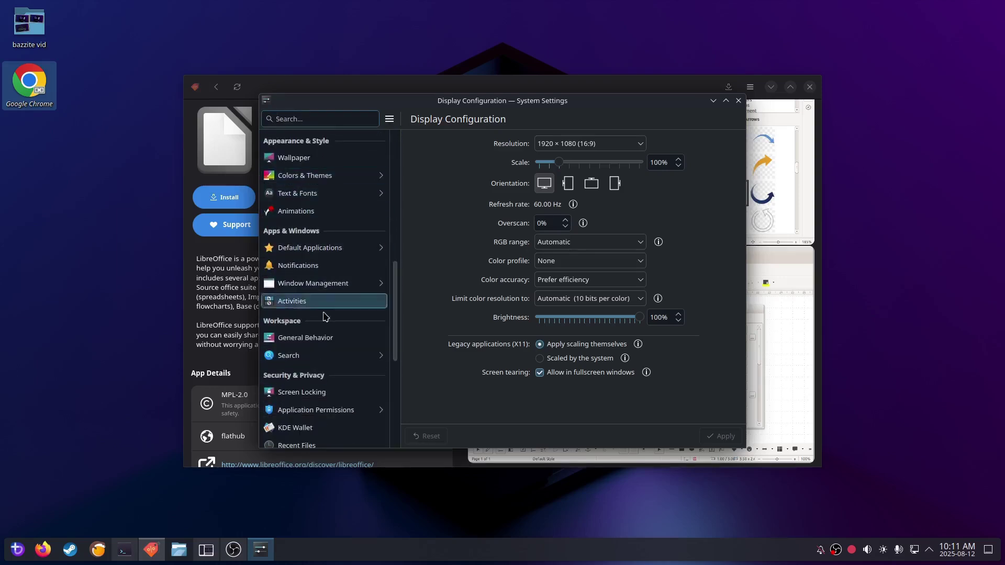
scroll(306, 314, down, 6)
click(309, 359)
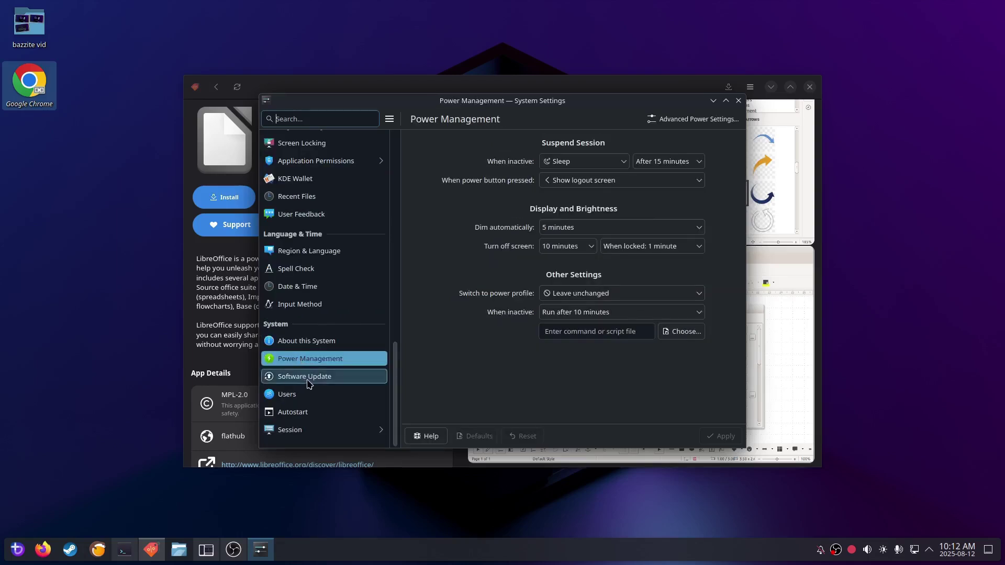
- Under Software Update, select Automatically, set Update frequency to Daily, and Apply
click(309, 382)
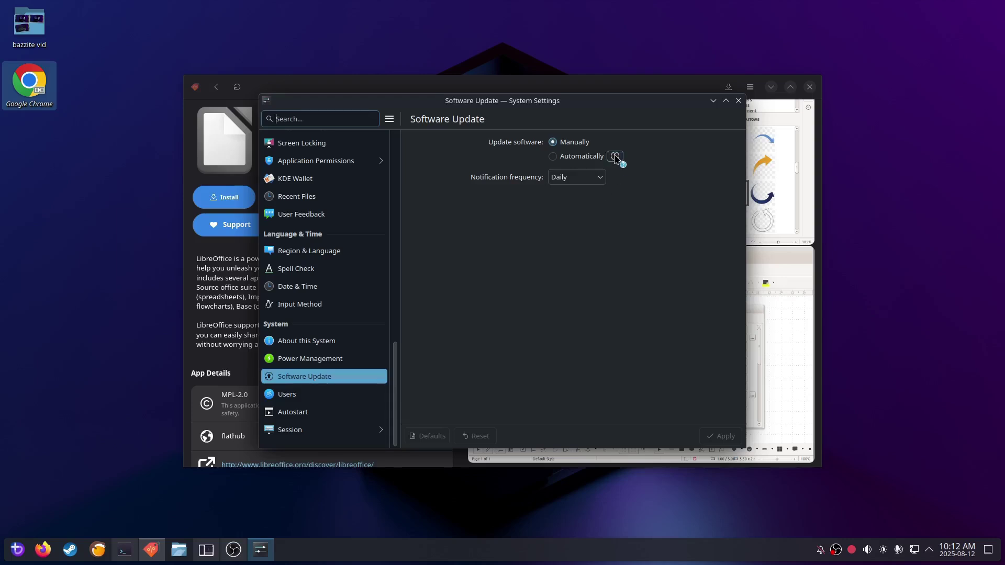
mouse_move(615, 157)
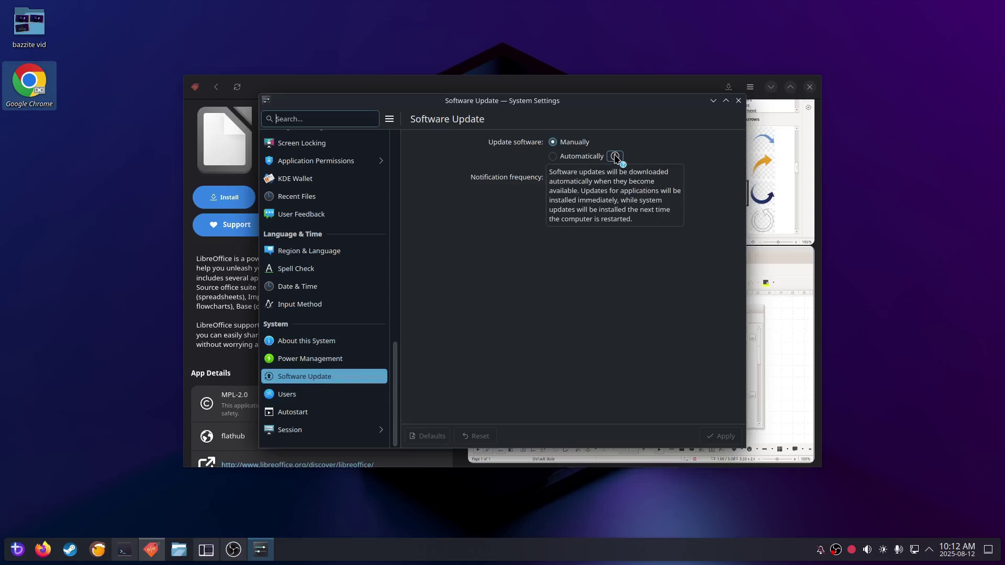
click(556, 157)
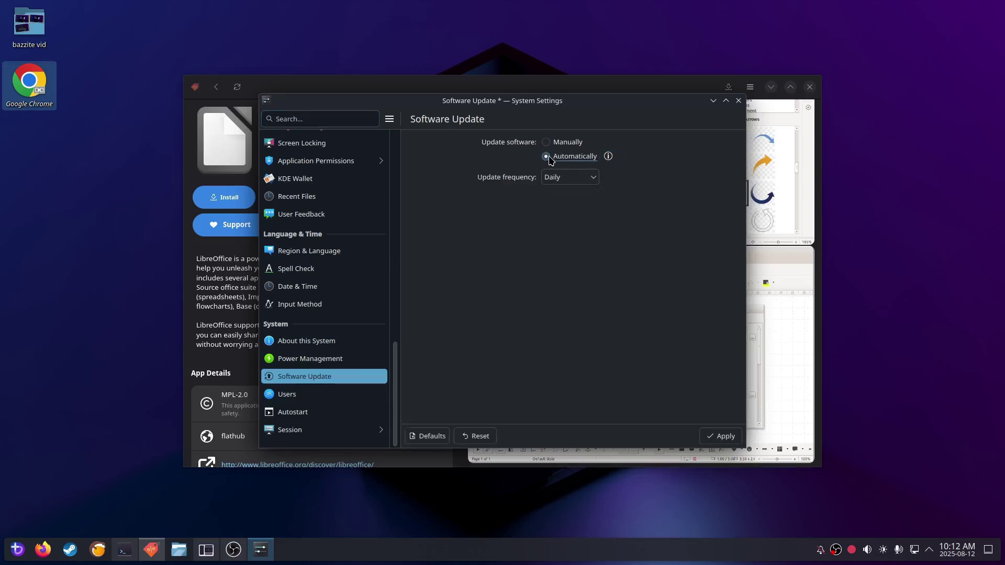
click(596, 178)
click(570, 209)
click(588, 179)
click(568, 193)
click(721, 440)
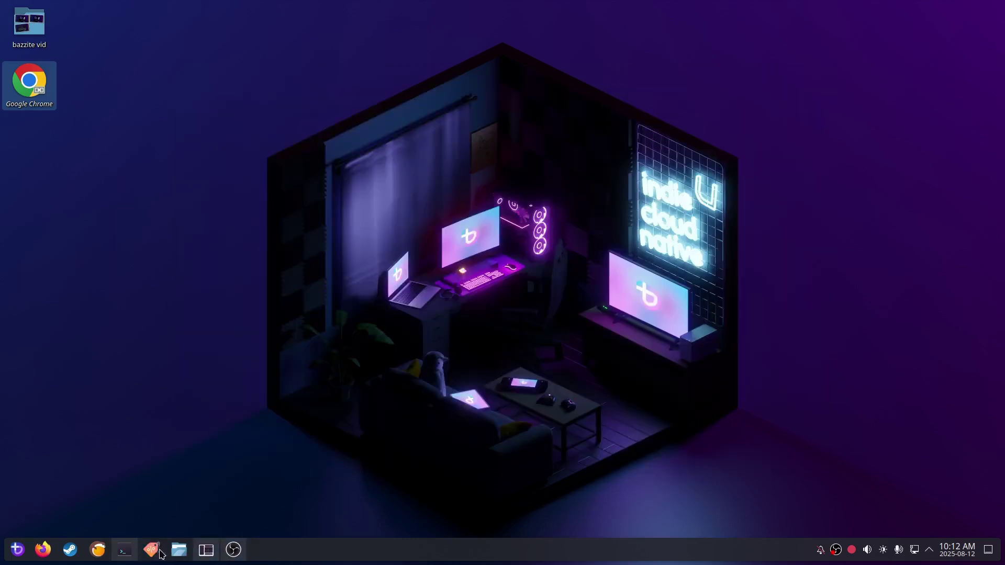
click(179, 551)
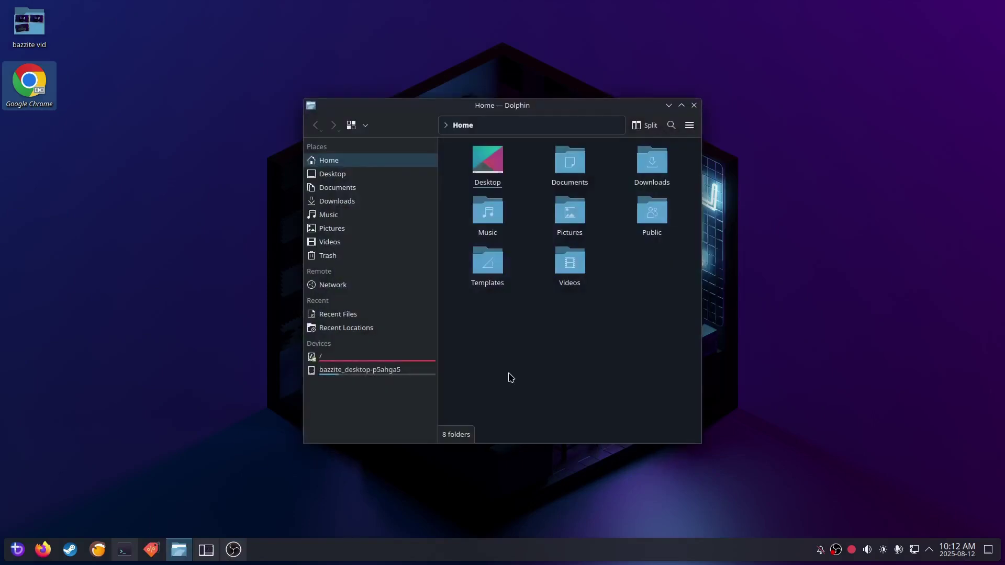
click(652, 160)
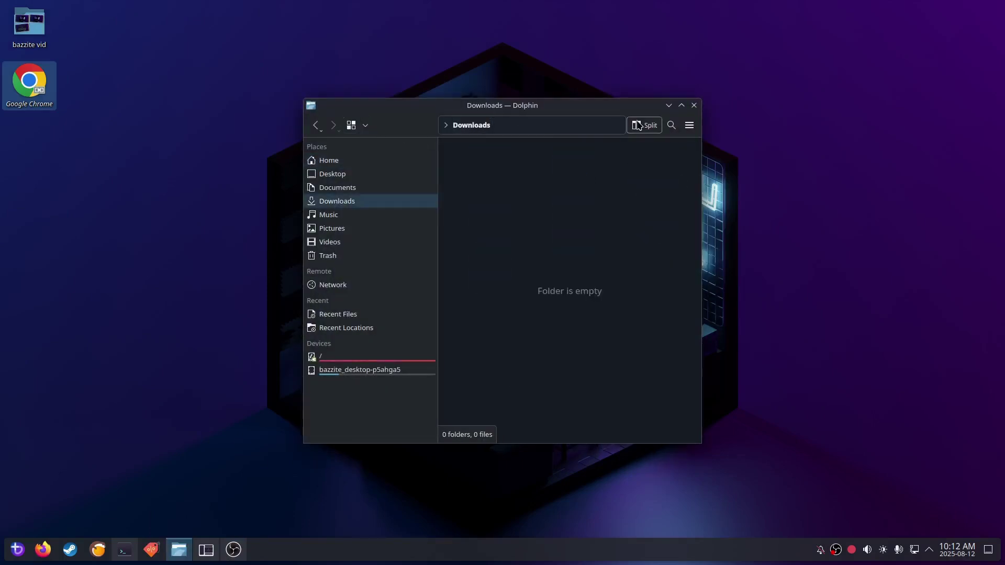
click(681, 105)
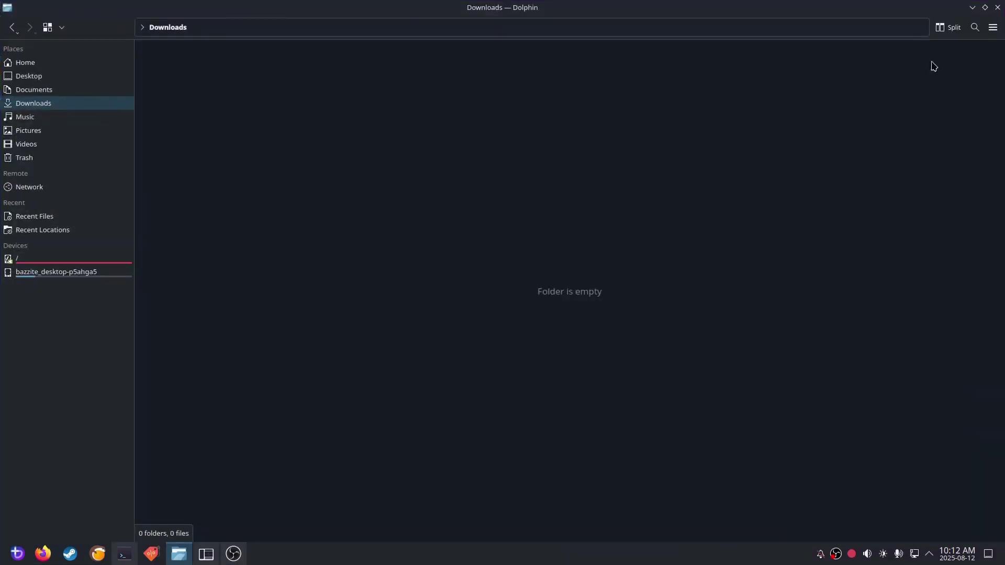
click(972, 7)
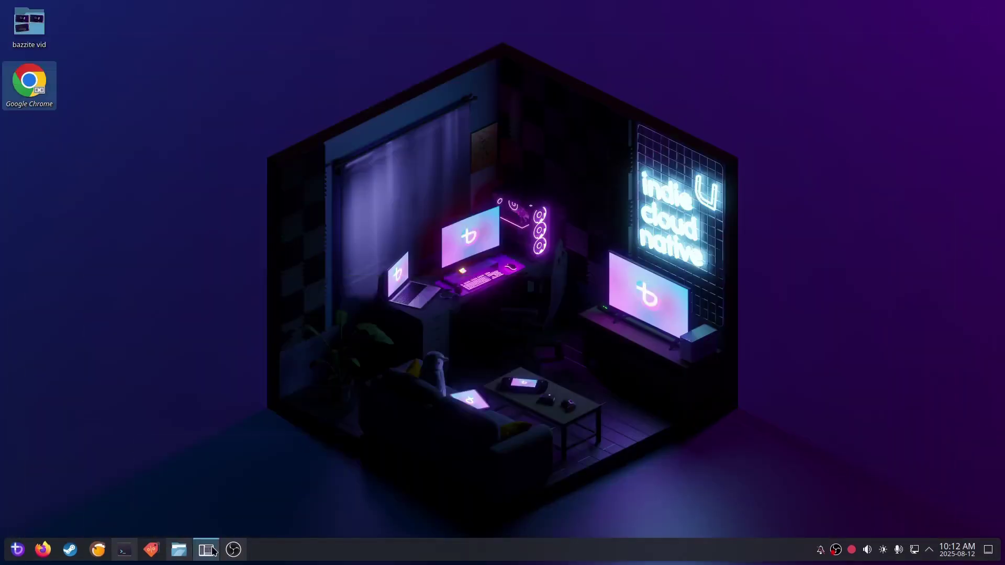
click(178, 549)
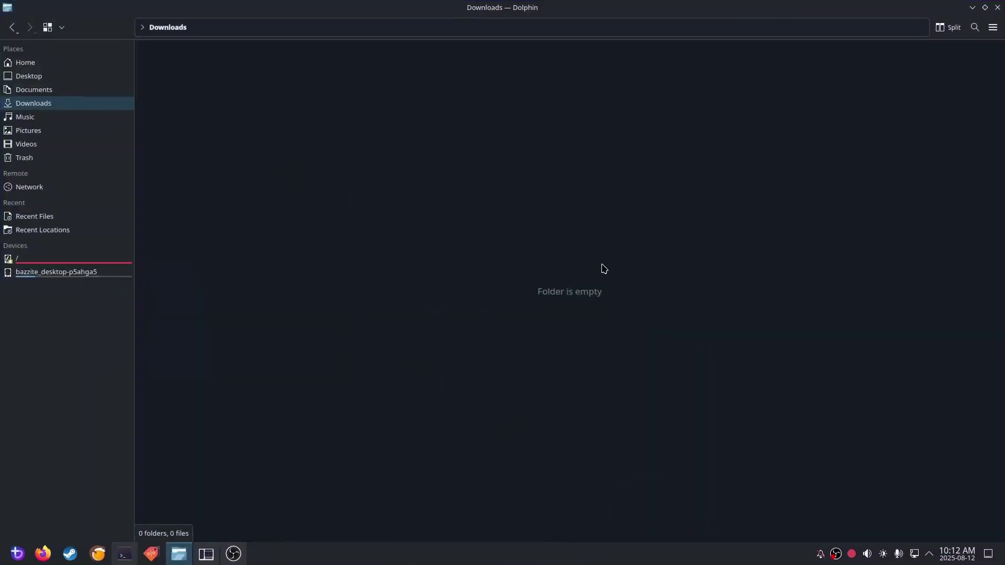
click(985, 8)
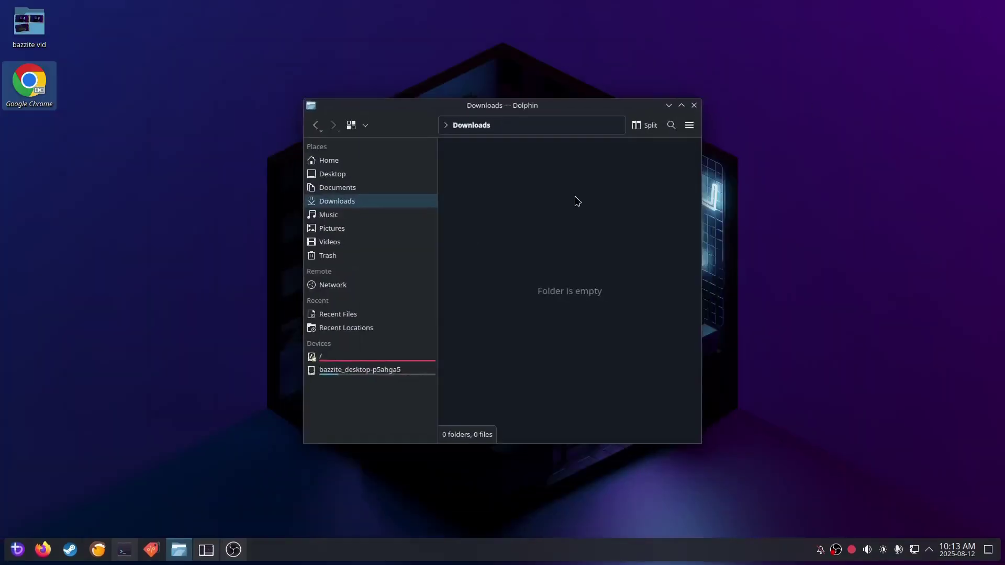
click(335, 227)
click(330, 242)
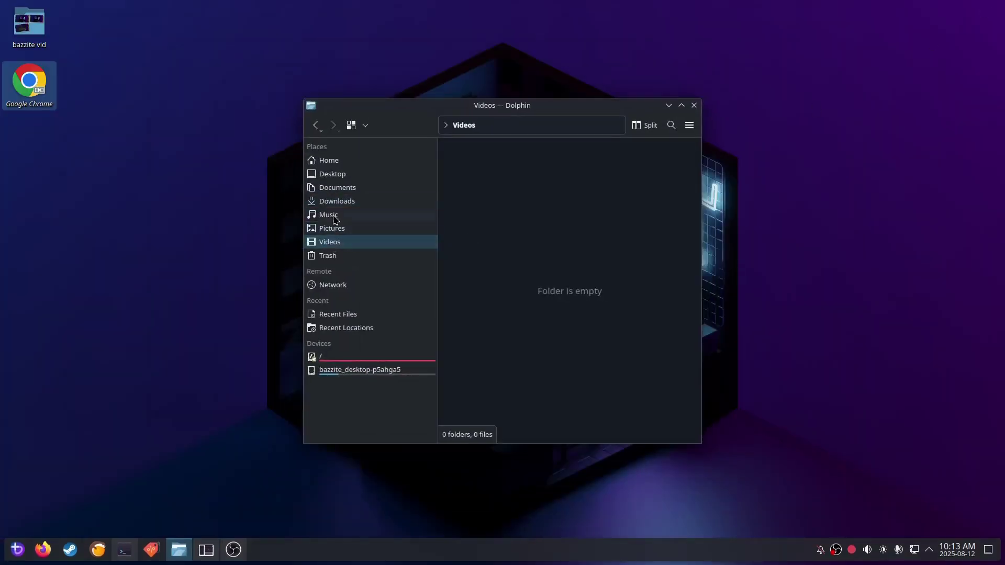
click(333, 202)
click(335, 189)
click(331, 175)
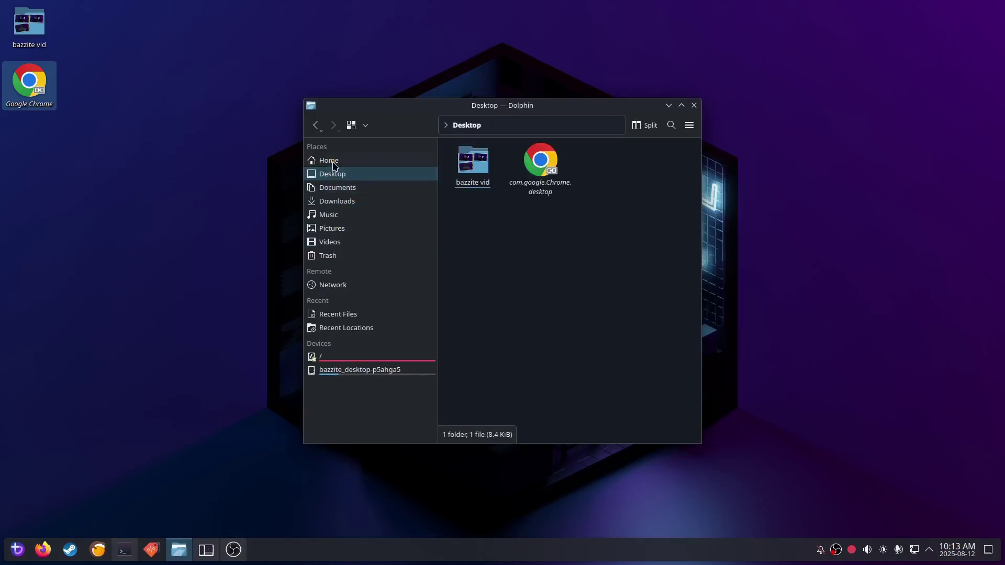
click(331, 161)
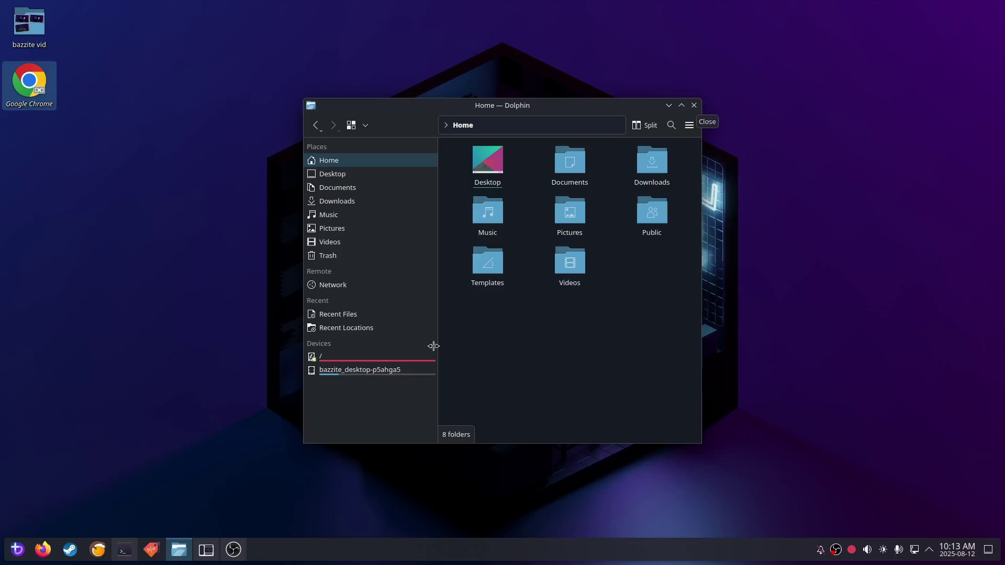
click(351, 372)
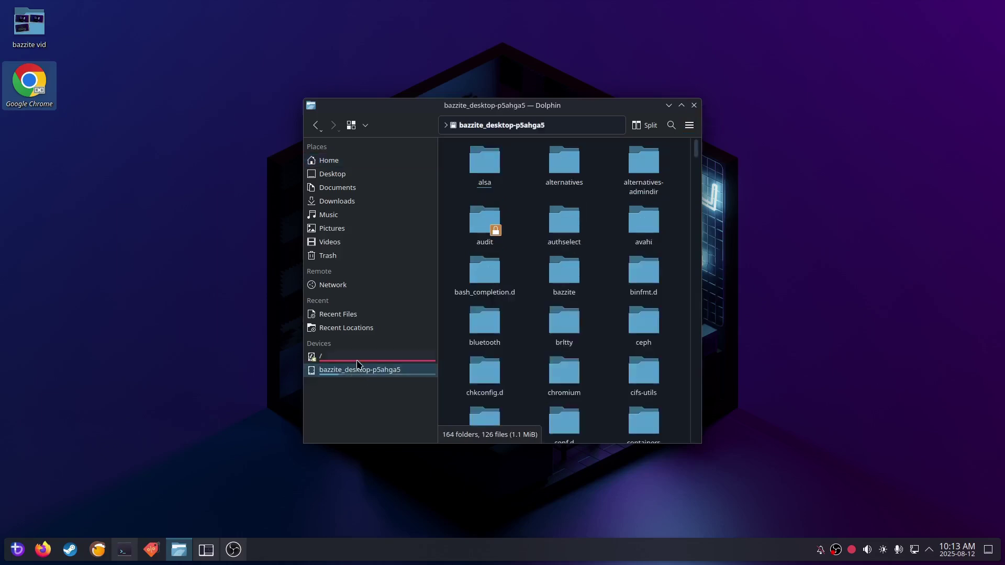
click(694, 105)
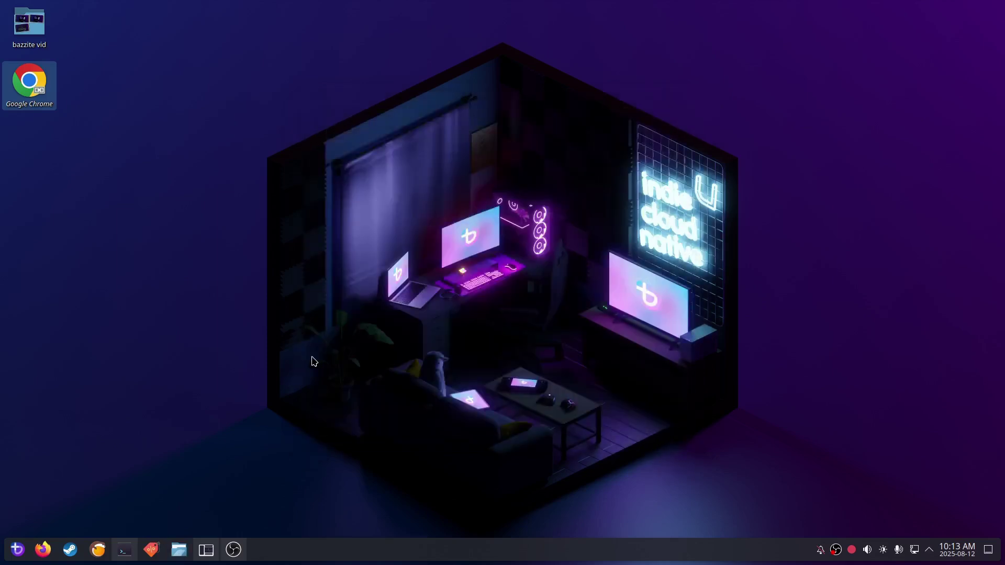
- Launch Steam Big Picture Mode from Games and choose English and Hawaiian Standard Time
click(17, 554)
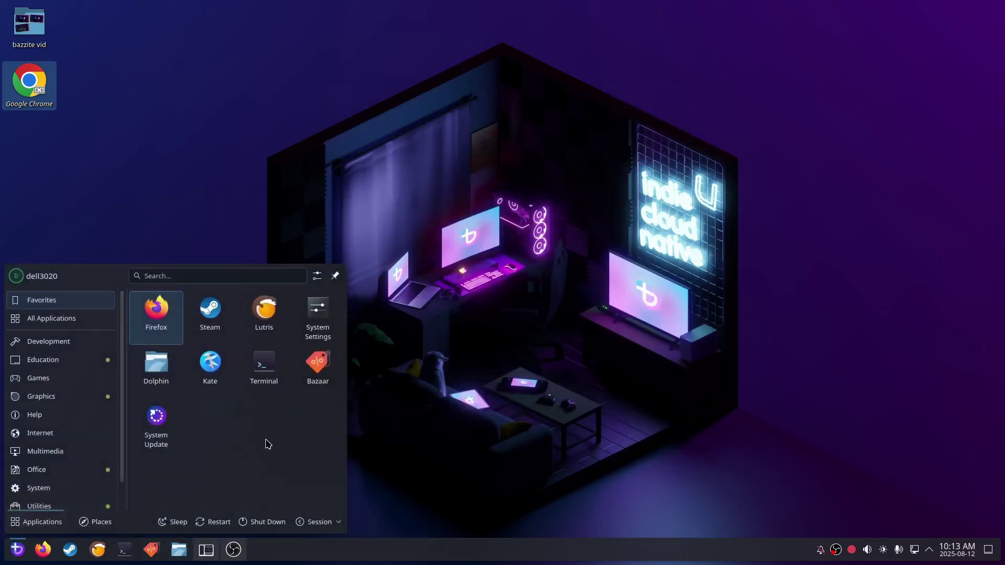
scroll(84, 471, down, 1)
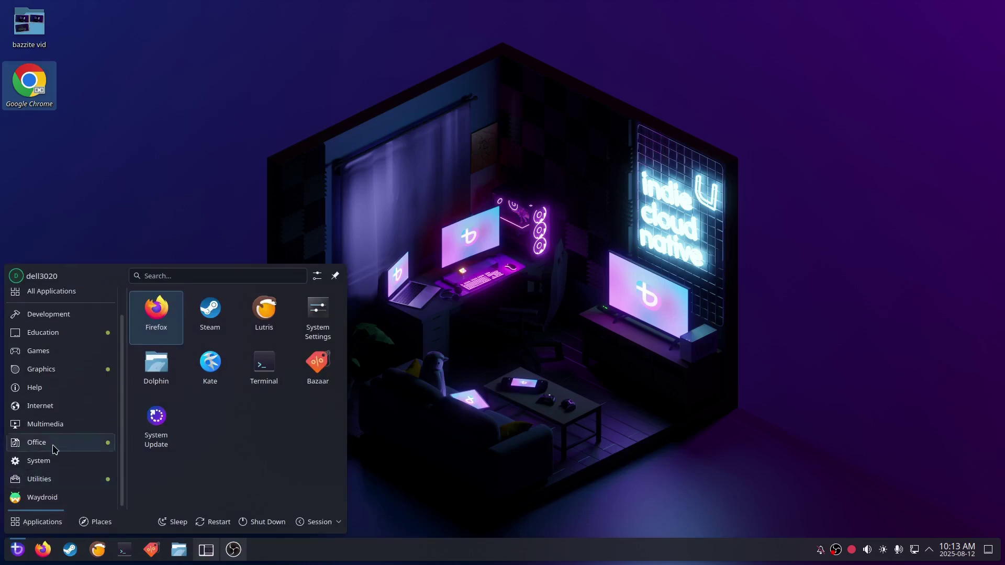
mouse_move(55, 355)
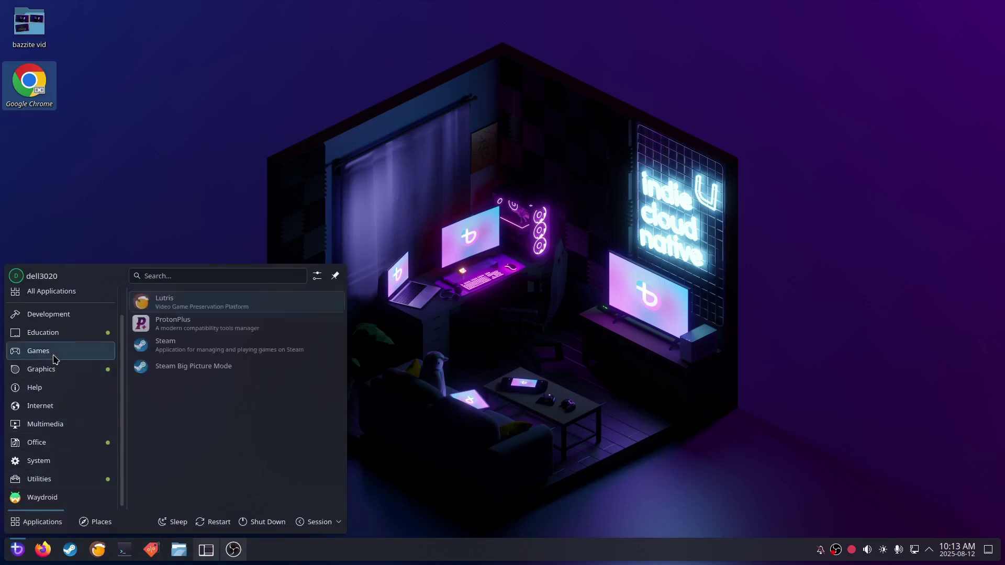
click(169, 369)
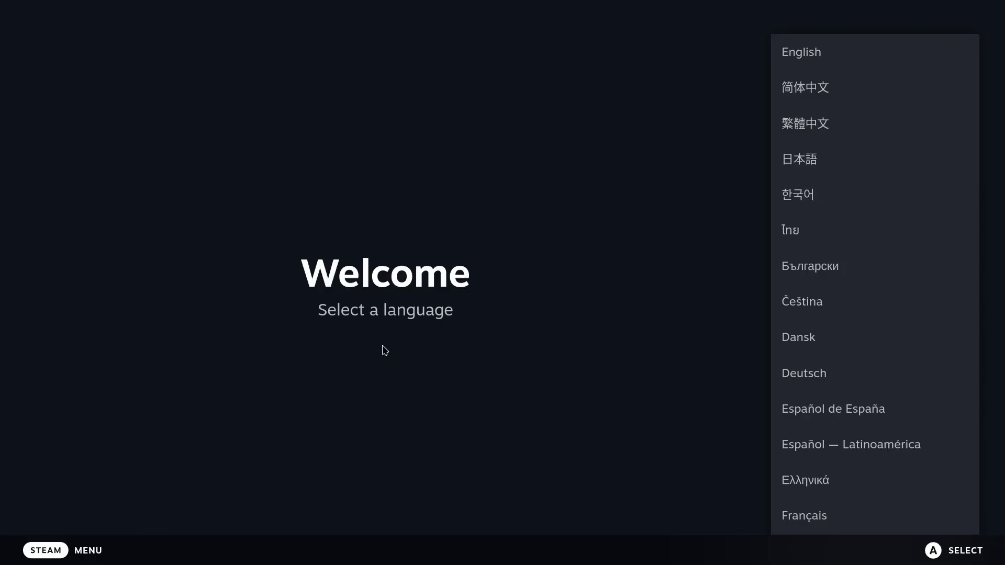
click(815, 55)
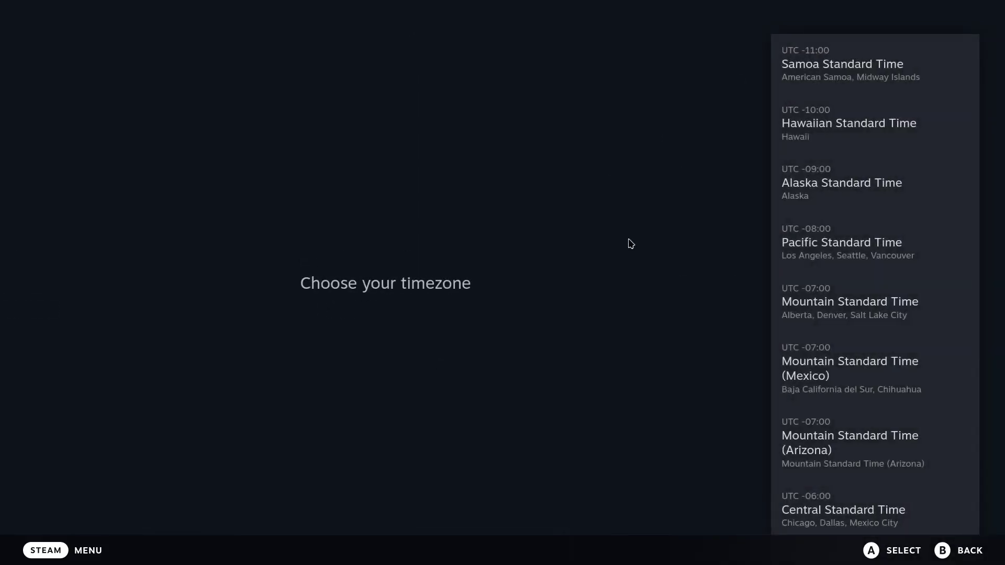
click(861, 123)
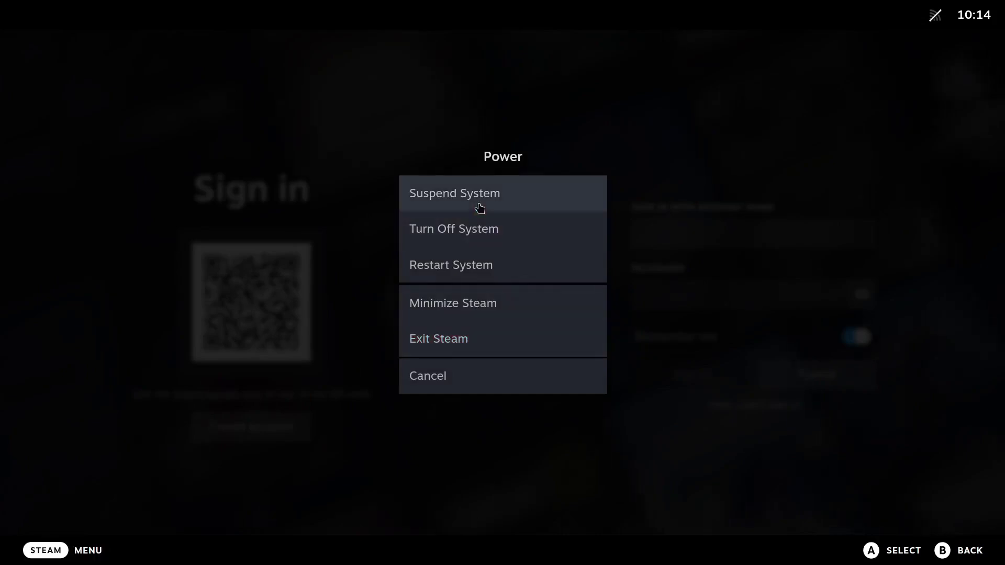
- Exit Steam with confirmation, then use Steam's taskbar quick actions to finish closing it
click(457, 346)
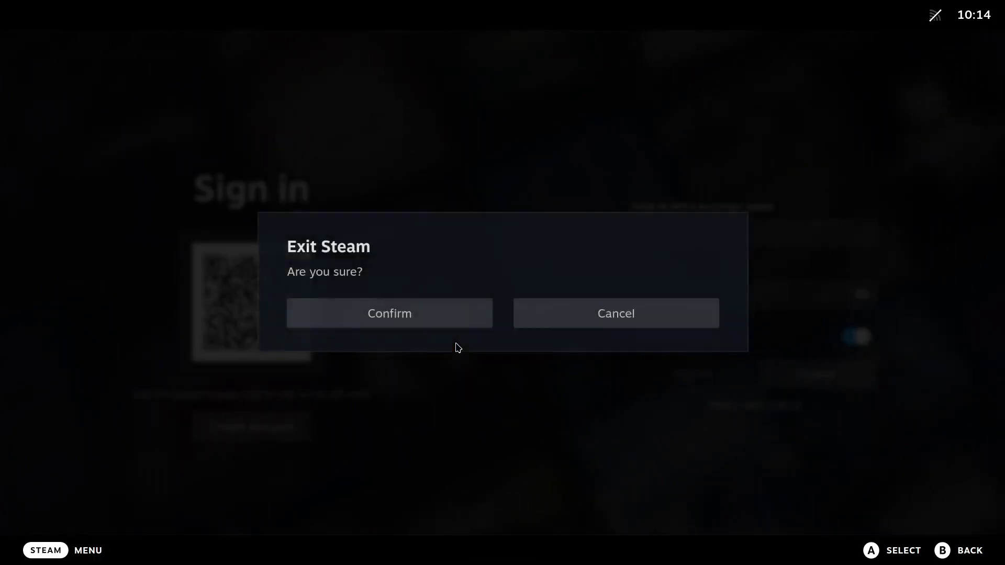
click(407, 329)
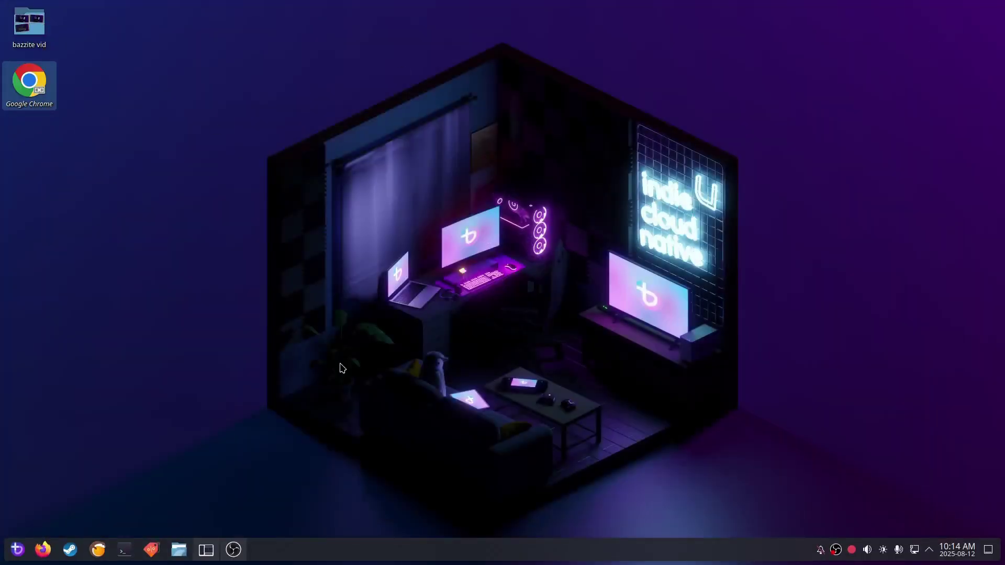
right_click(70, 550)
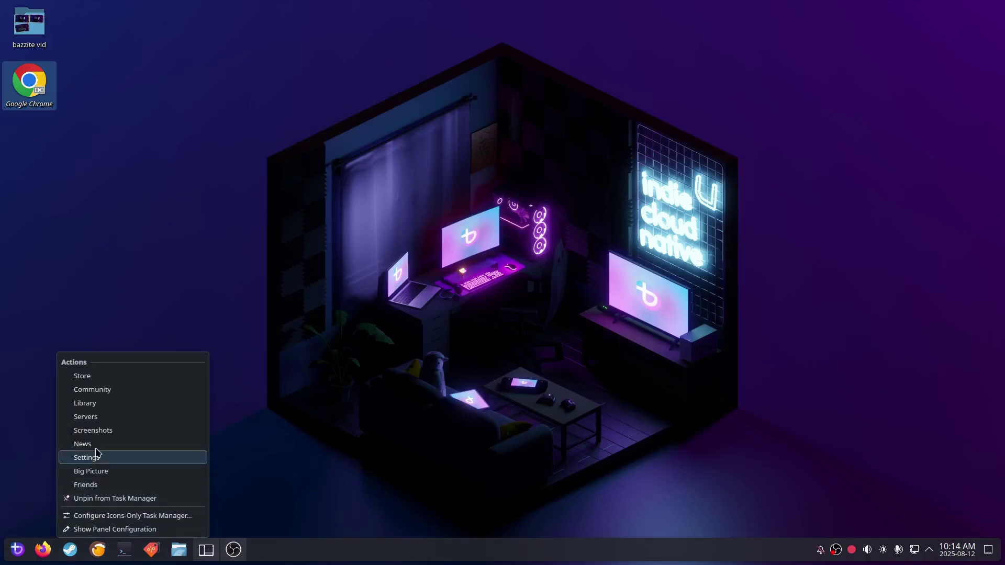
click(268, 482)
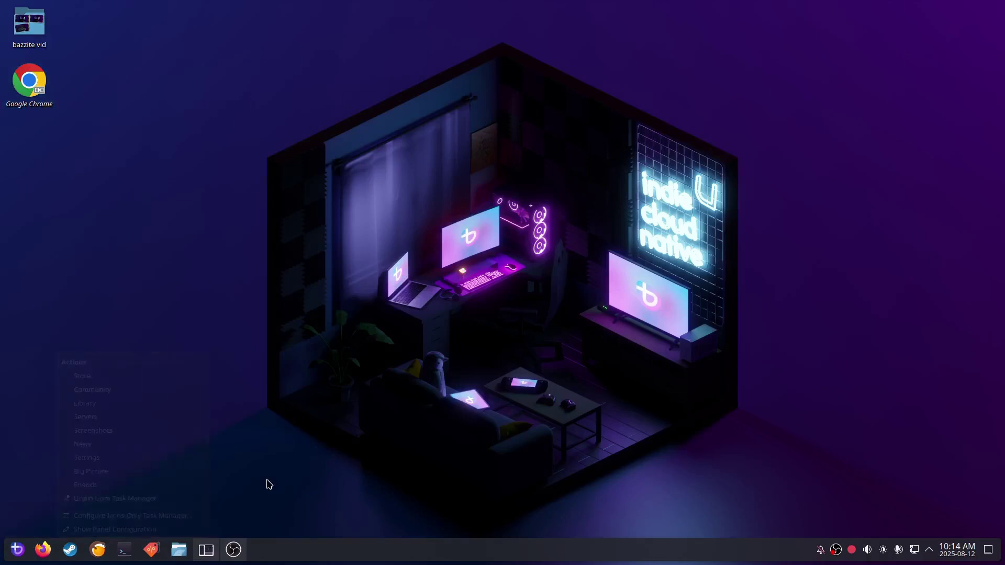